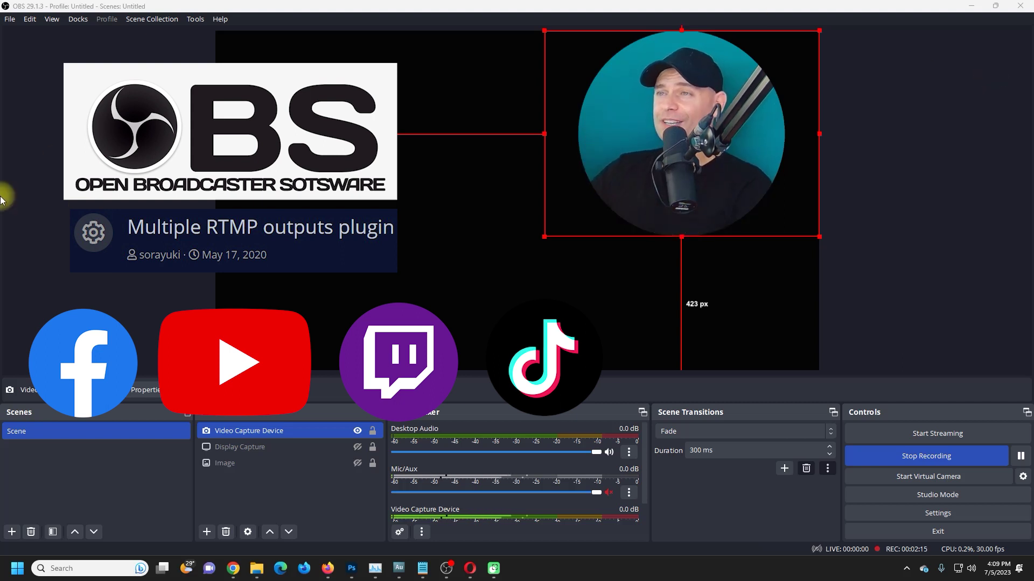
- Check OBS Studio for available updates and dismiss the result message
click(195, 19)
mouse_move(10, 19)
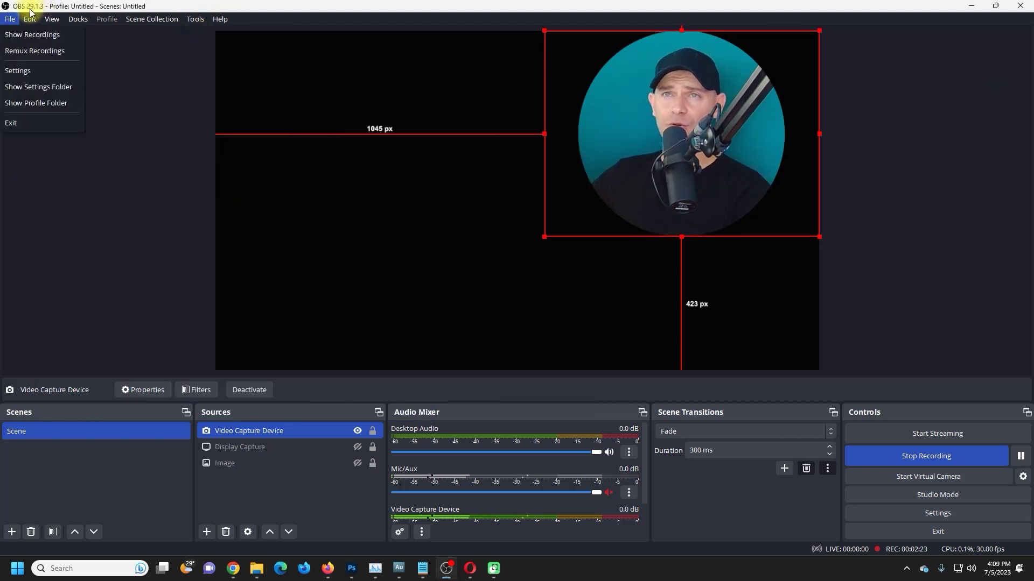
click(204, 18)
click(220, 19)
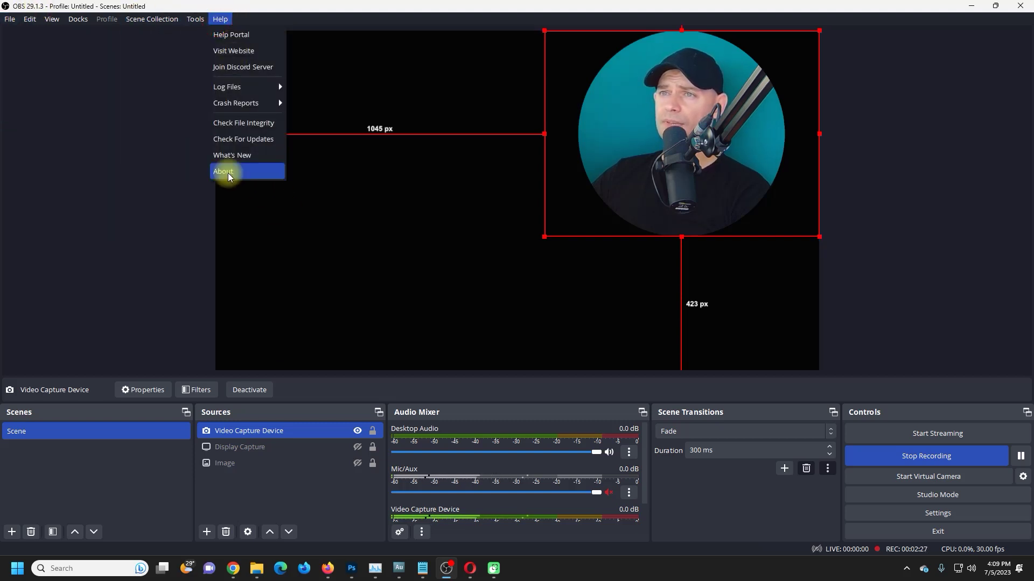
click(253, 139)
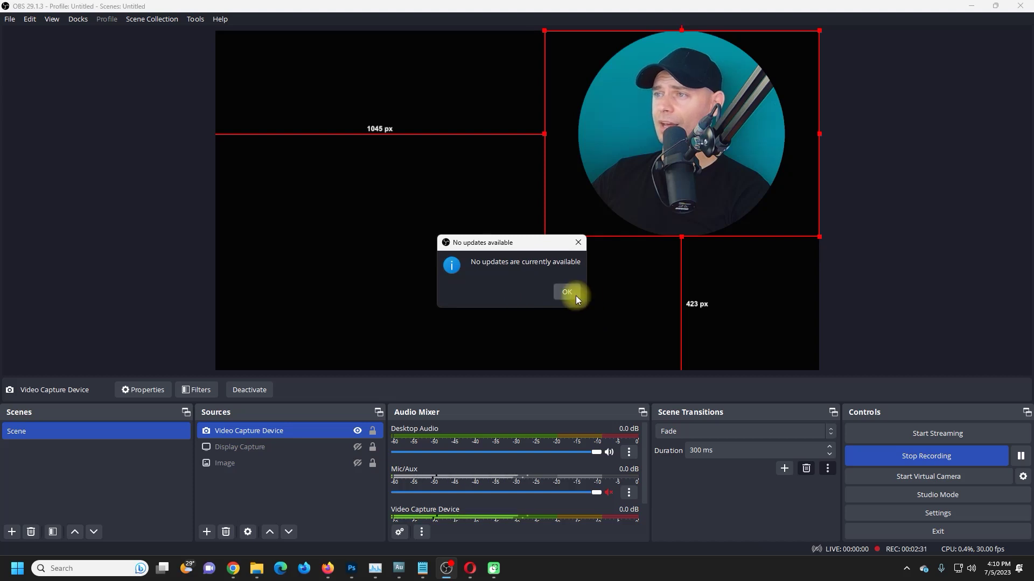
click(567, 292)
- Switch to Chrome, shrink its window to sit beside OBS, and highlight the Multiple RTMP outputs plugin title
click(660, 138)
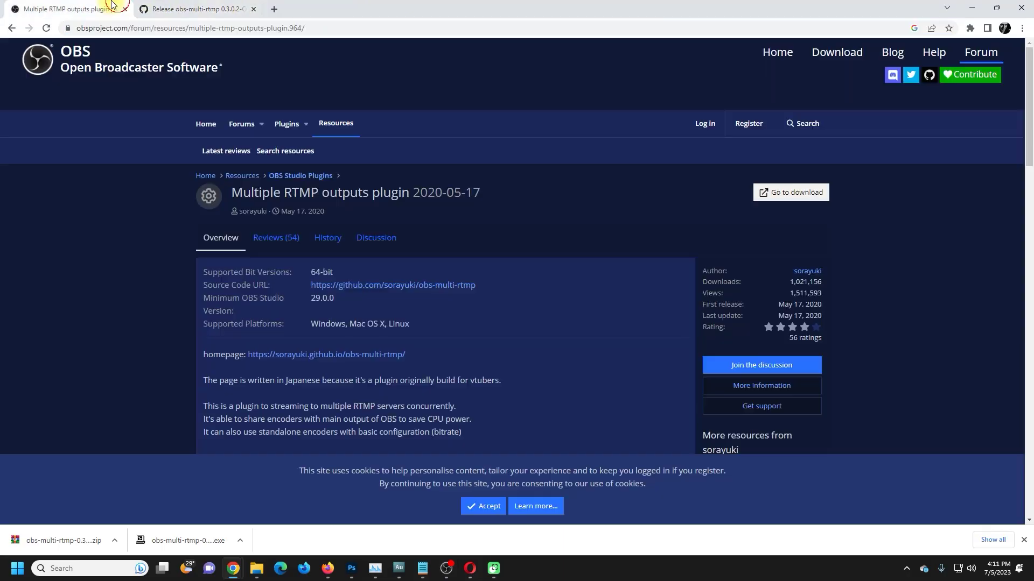
double_click(512, 7)
drag(773, 162, 623, 162)
drag(420, 18, 385, 23)
double_click(385, 19)
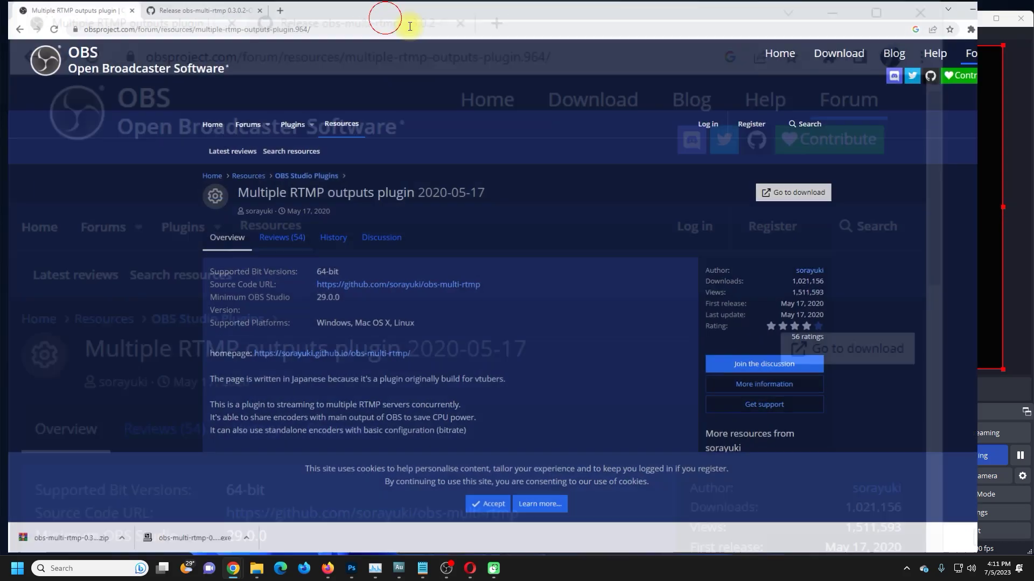
key(super+Down)
drag(103, 205, 243, 205)
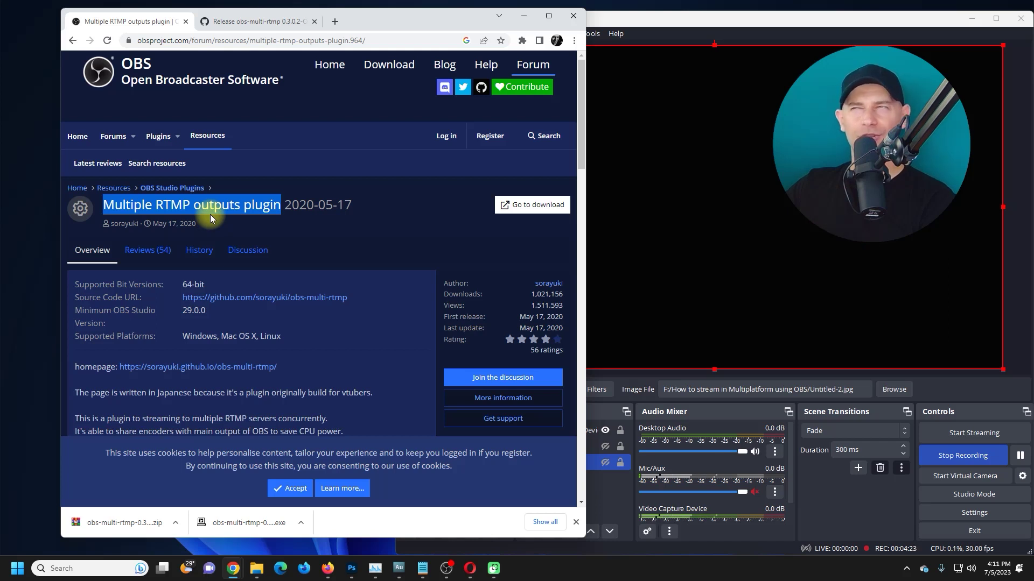
- Go to the plugin's GitHub download page, close the duplicate release tab, and open the latest release, obs-multi-rtmp 0.3.0.2
click(520, 204)
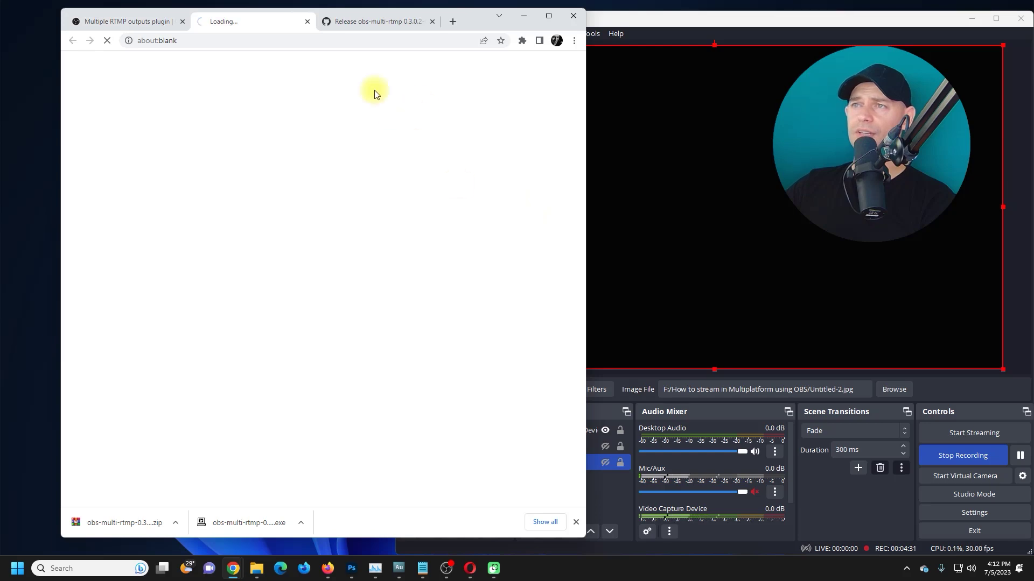
click(373, 24)
click(432, 22)
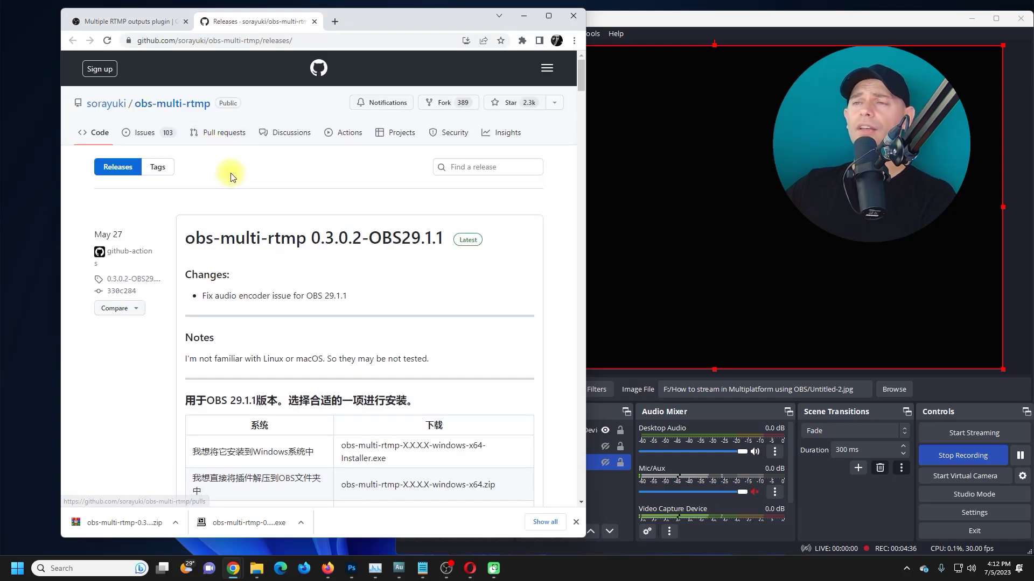
key(alt+Left)
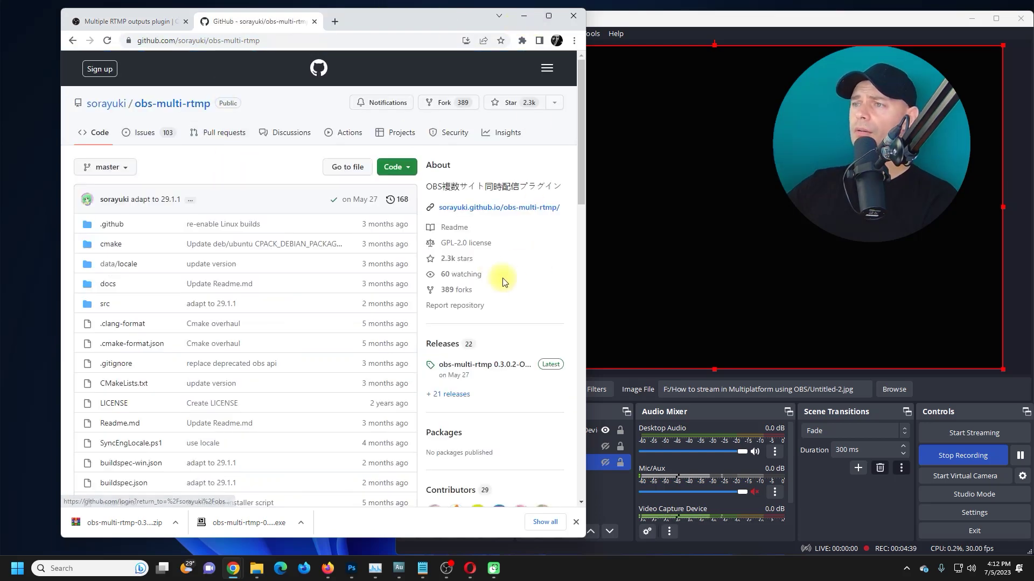
scroll(514, 302, down, 2)
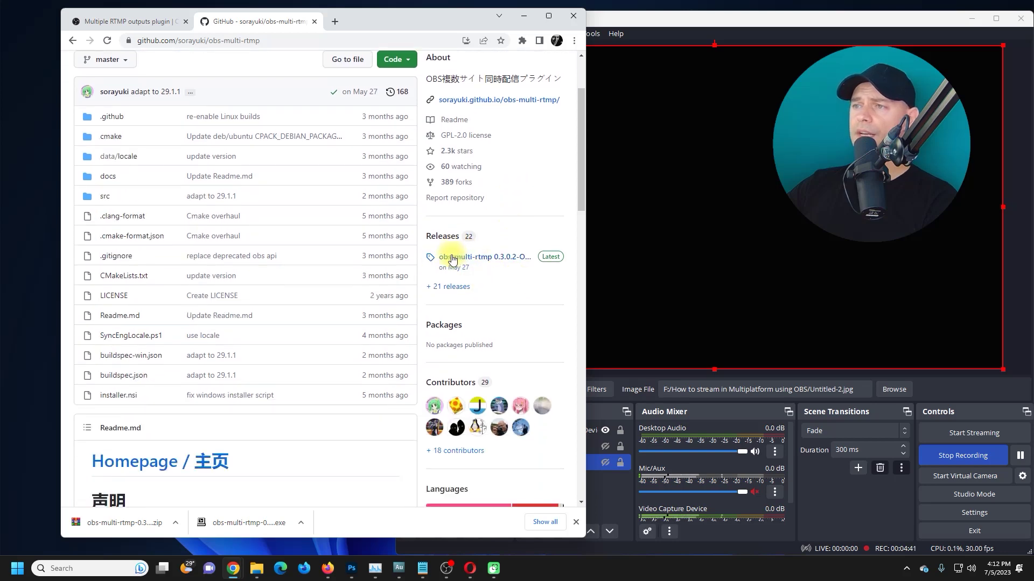
click(488, 263)
- Download obs-multi-rtmp-0.3.0.2-windows-x64-Installer.exe and obs-multi-rtmp-0.3.0.2-windows-x64.zip from the release assets
scroll(275, 312, down, 10)
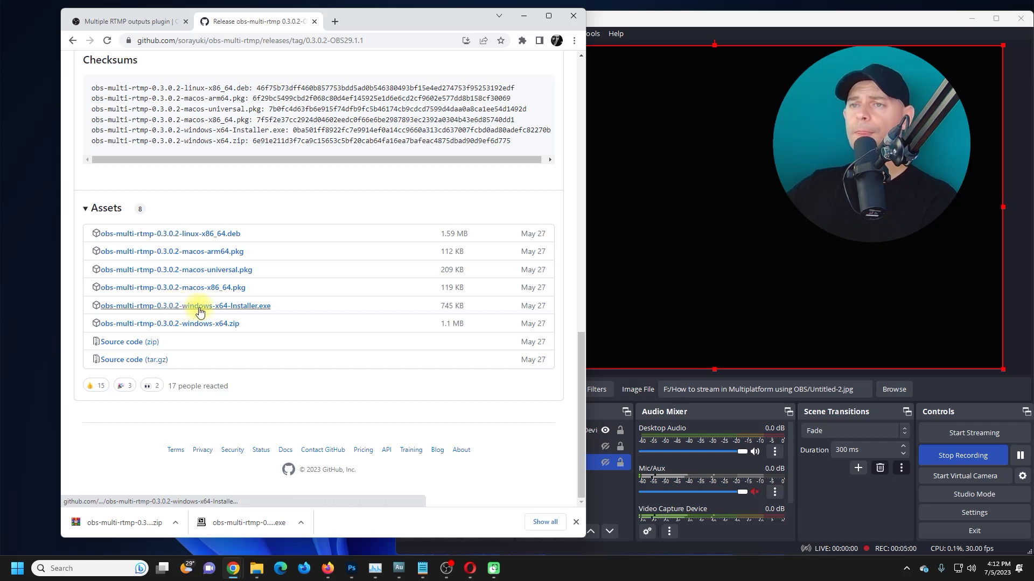
click(226, 310)
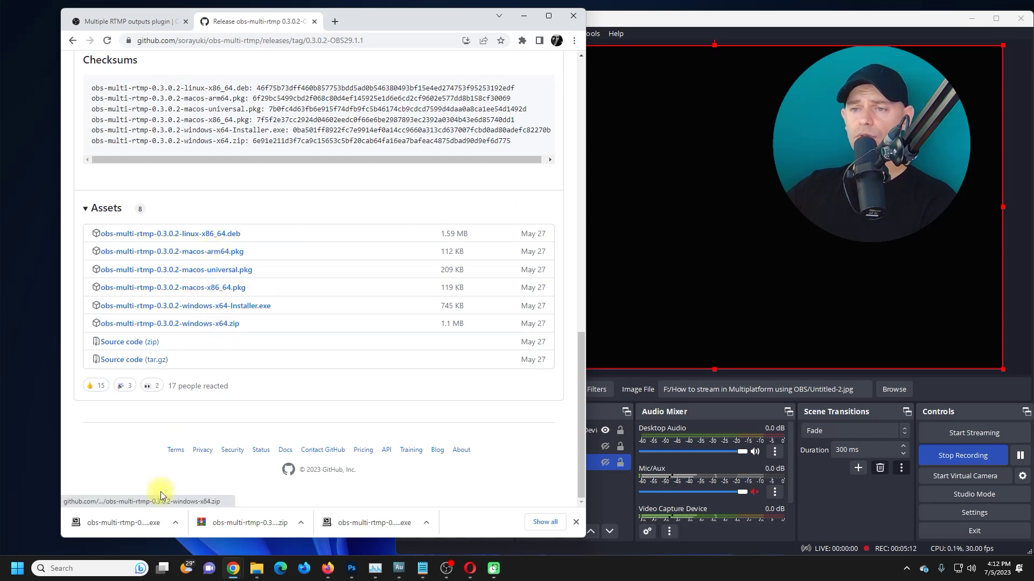
click(205, 326)
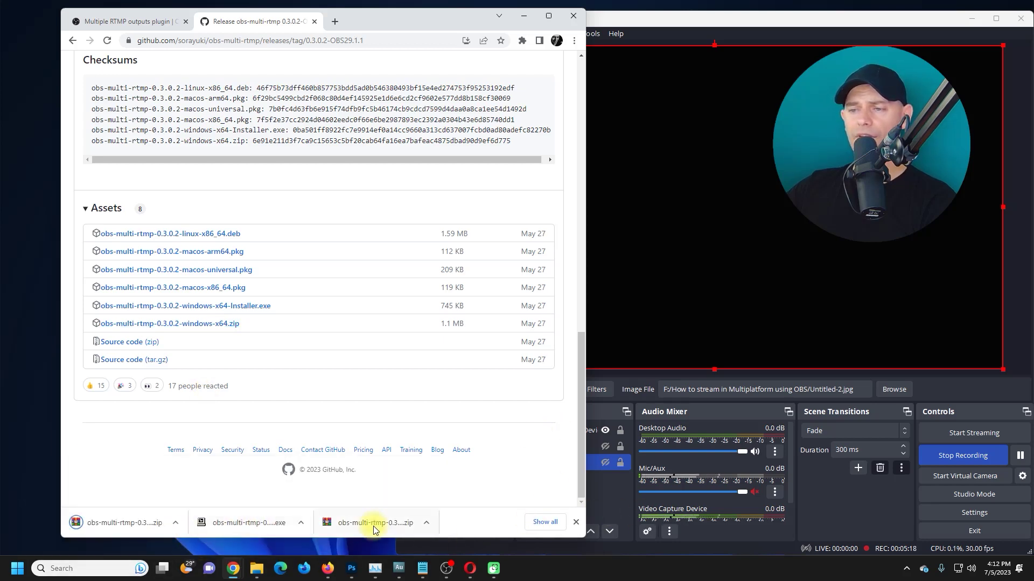
- Run the newly downloaded plugin installer from Chrome's downloads list, minimize the browser, and move the installer window clear of OBS
key(ctrl+j)
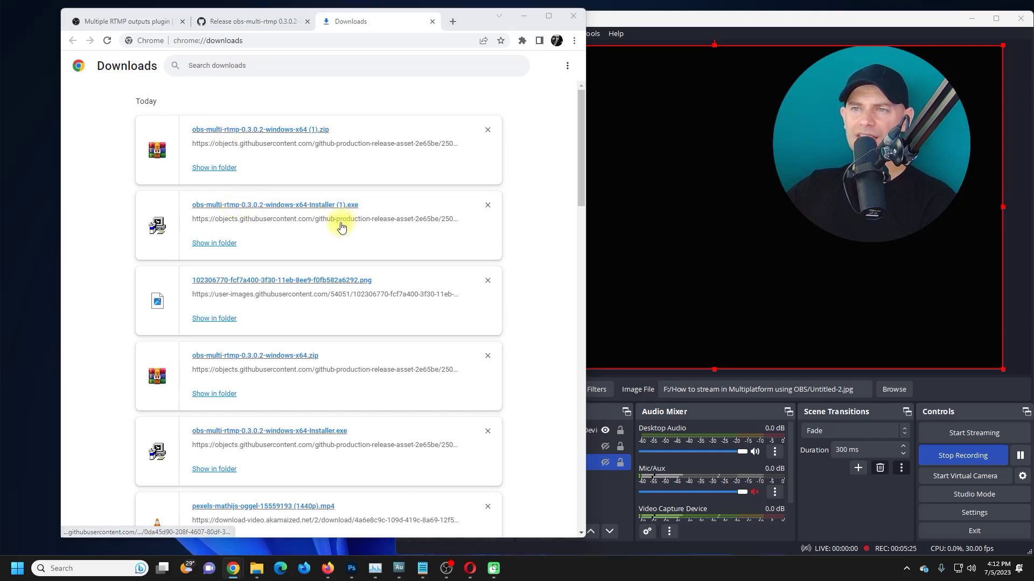
click(361, 217)
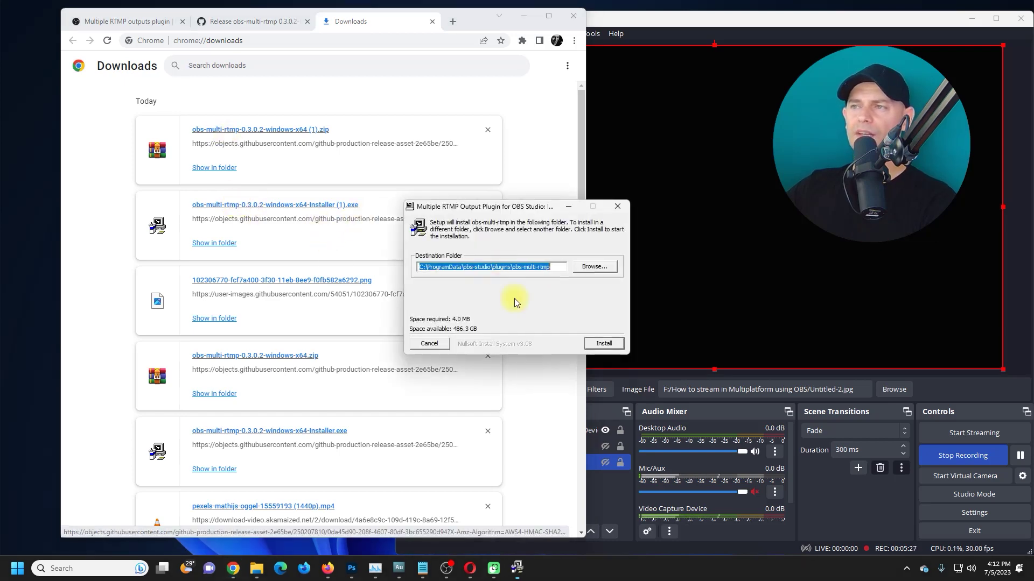
click(523, 16)
drag(583, 208, 276, 132)
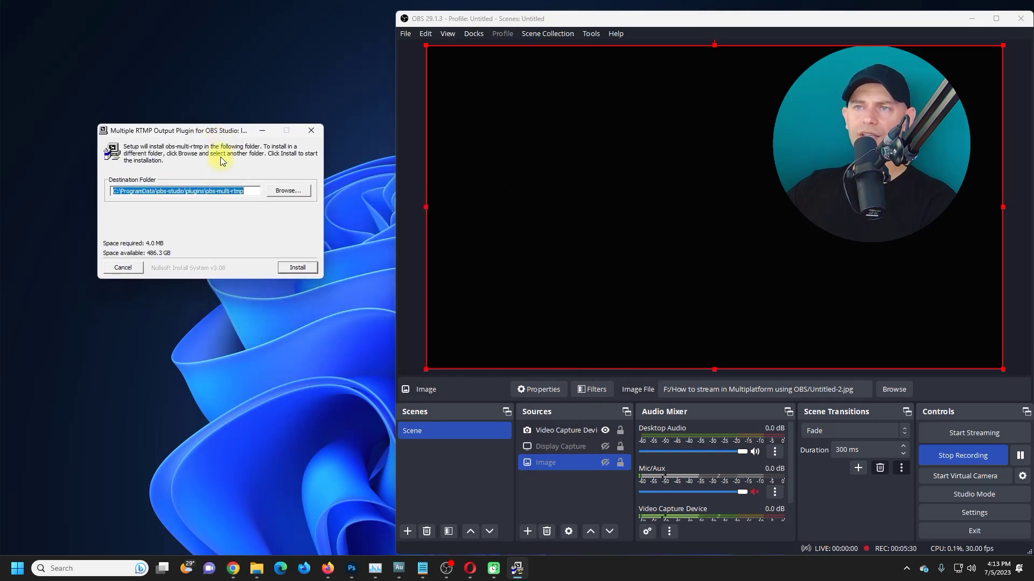
- Install the plugin into the default folder C:\ProgramData\obs-studio\plugins\obs-multi-rtmp
click(161, 194)
drag(158, 192, 59, 192)
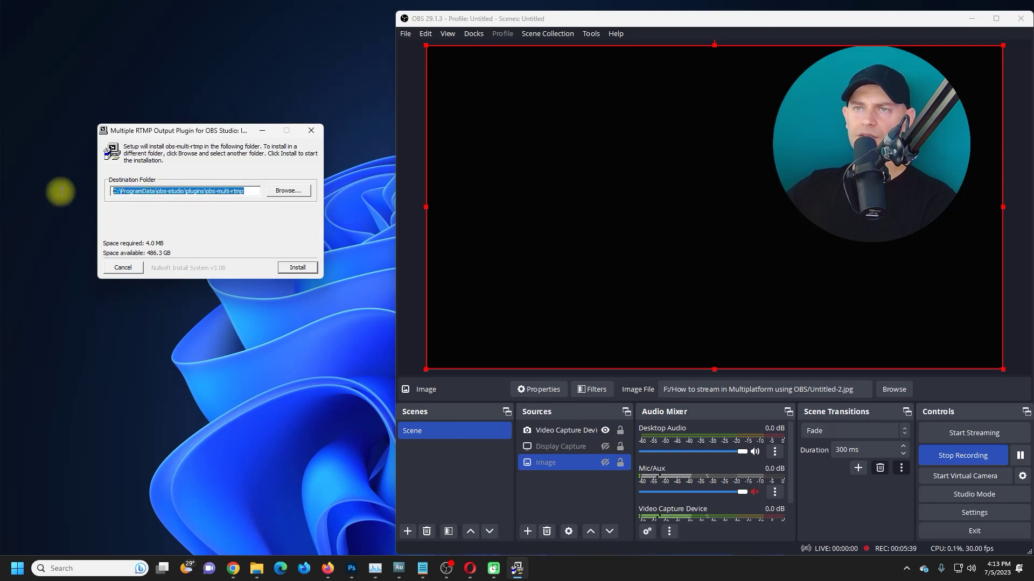
click(290, 270)
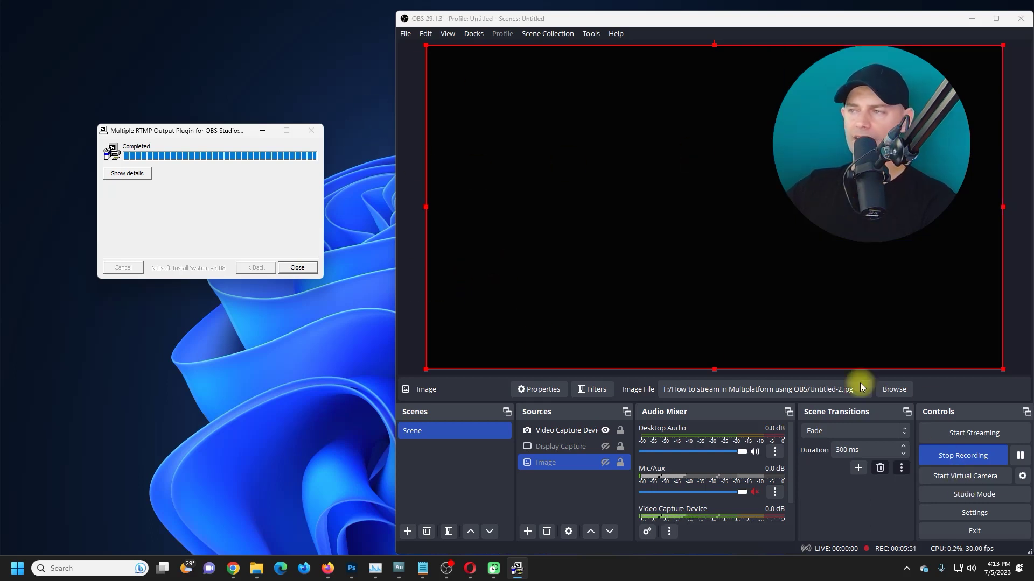
- Stop the current recording, exit OBS Studio, and refresh the desktop
click(950, 455)
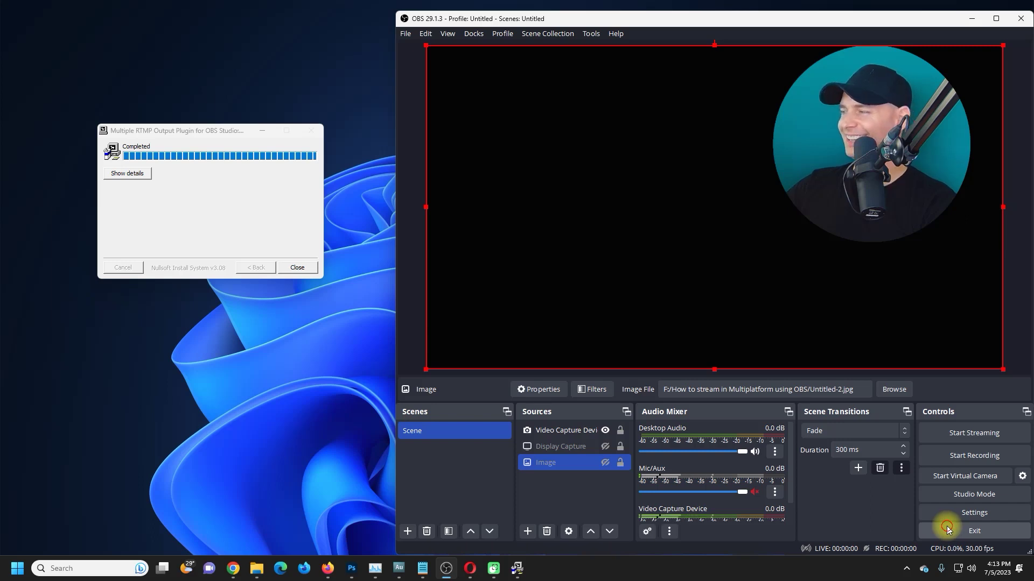
click(947, 527)
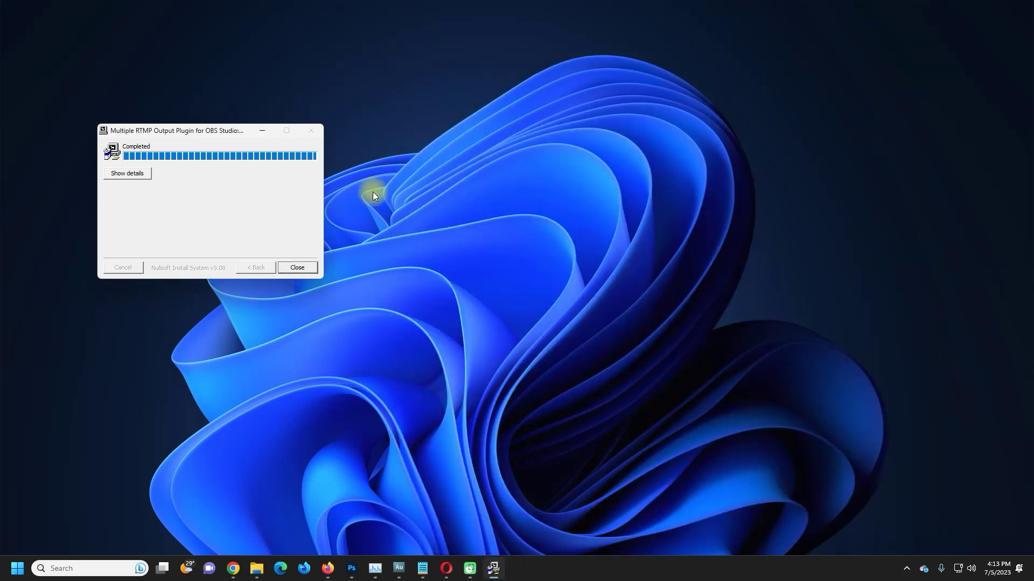
right_click(374, 193)
click(409, 238)
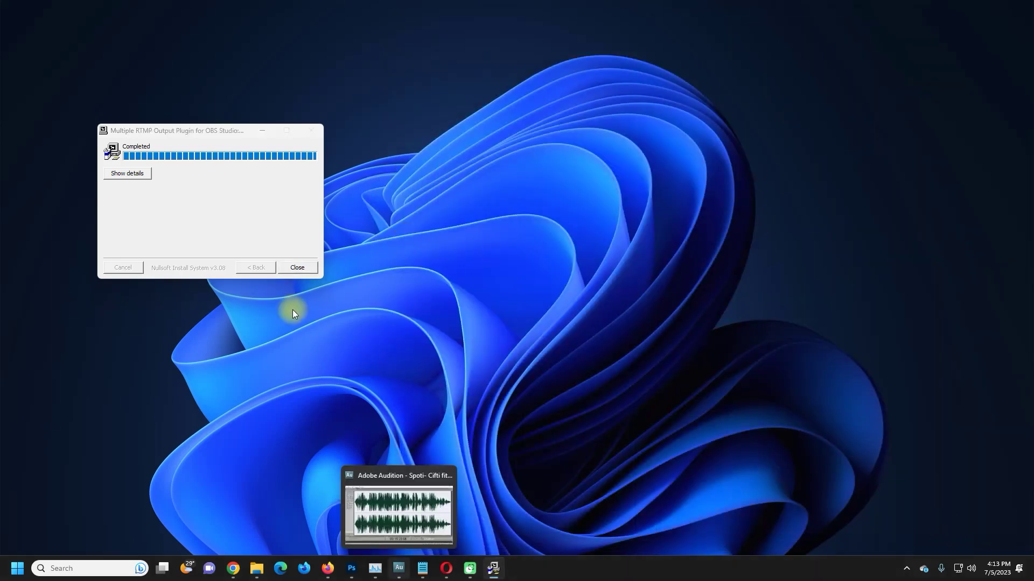
- Relaunch OBS Studio to load the plugin, close the finished installer, and maximize the OBS window
click(12, 569)
text(obs)
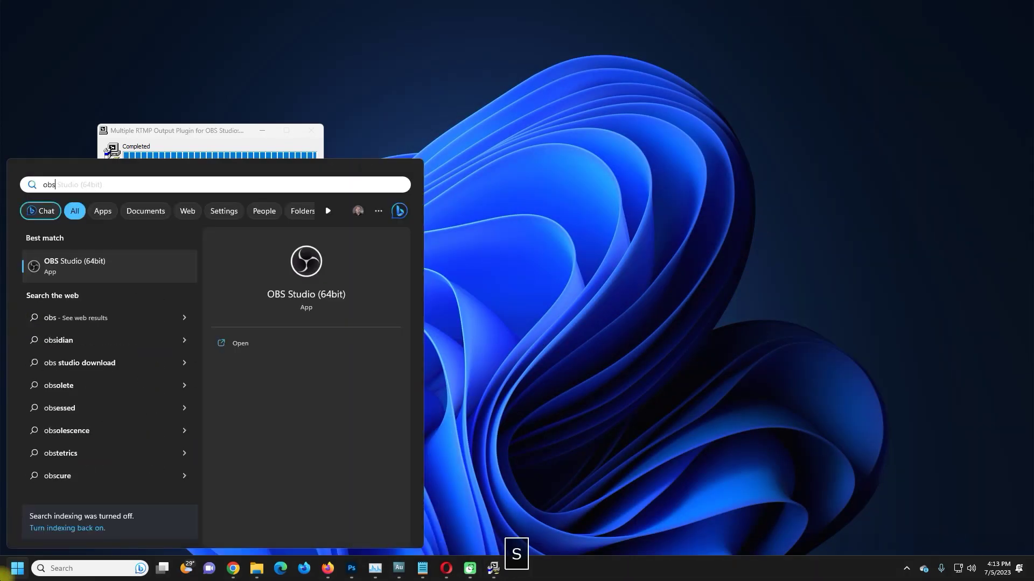
key(Return)
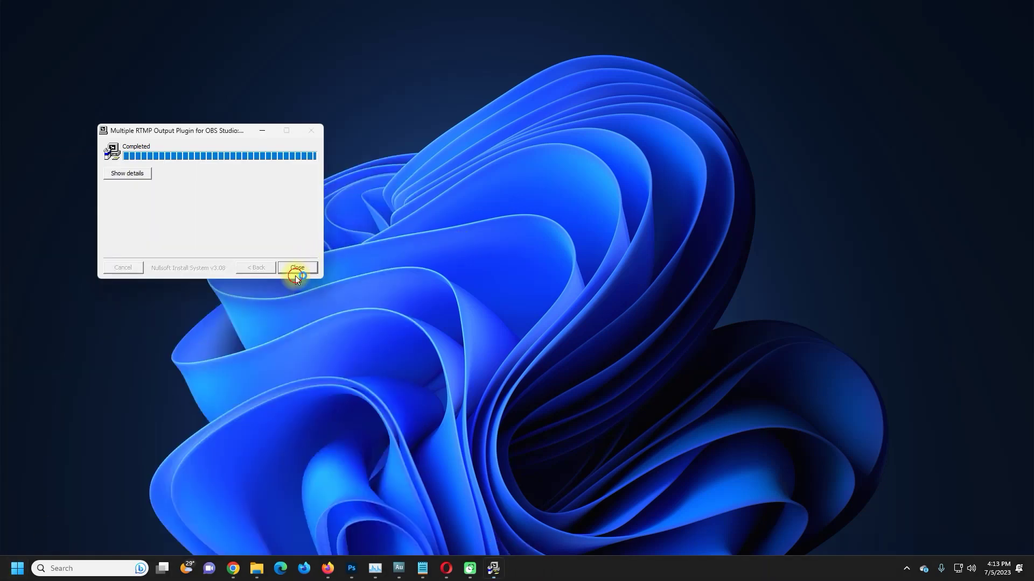
click(301, 266)
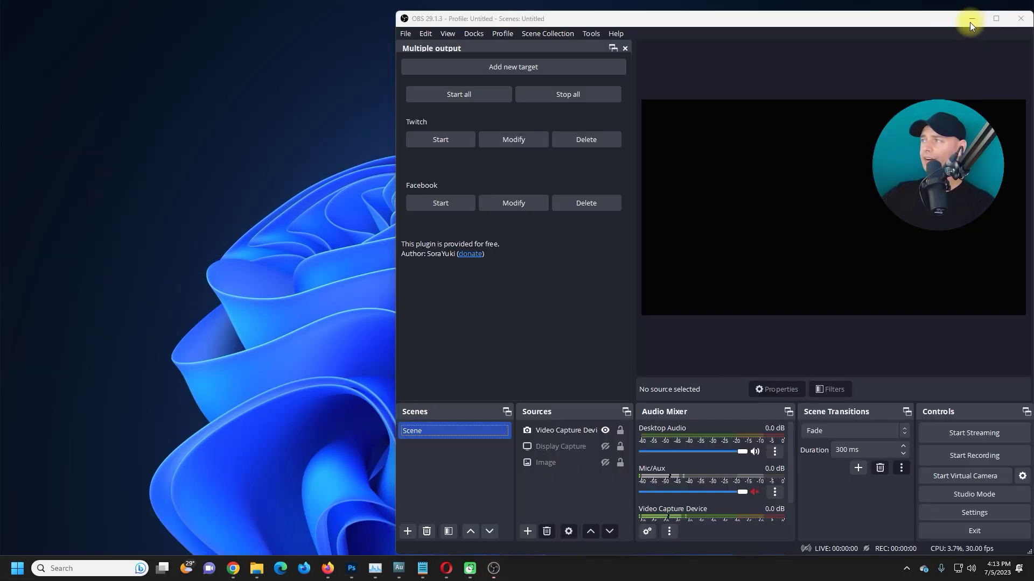
click(996, 17)
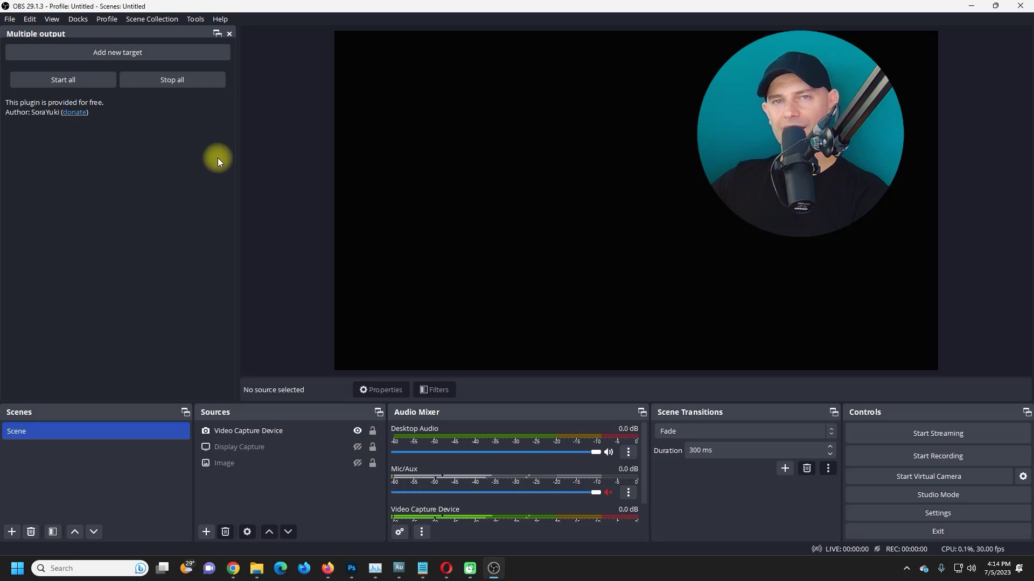
- Narrow the Multiple output dock, undock it, dock it again beside the preview, and widen it
drag(240, 164, 206, 162)
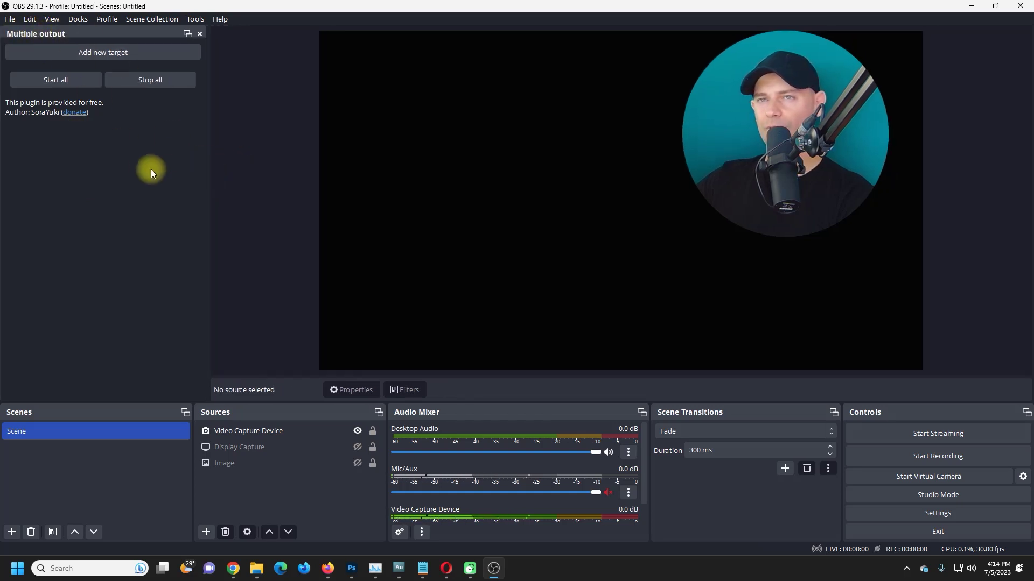
click(187, 34)
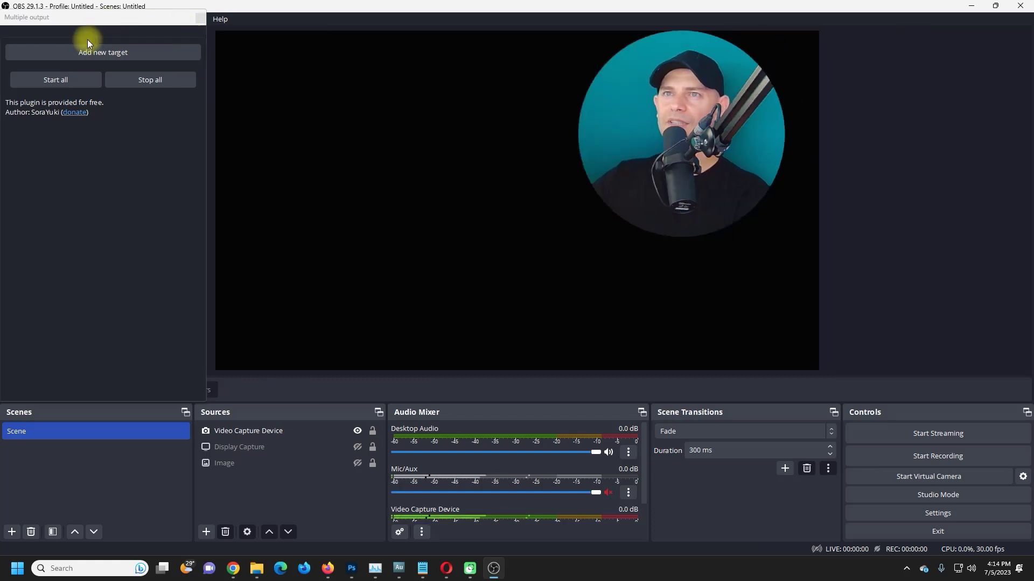
drag(60, 19, 11, 66)
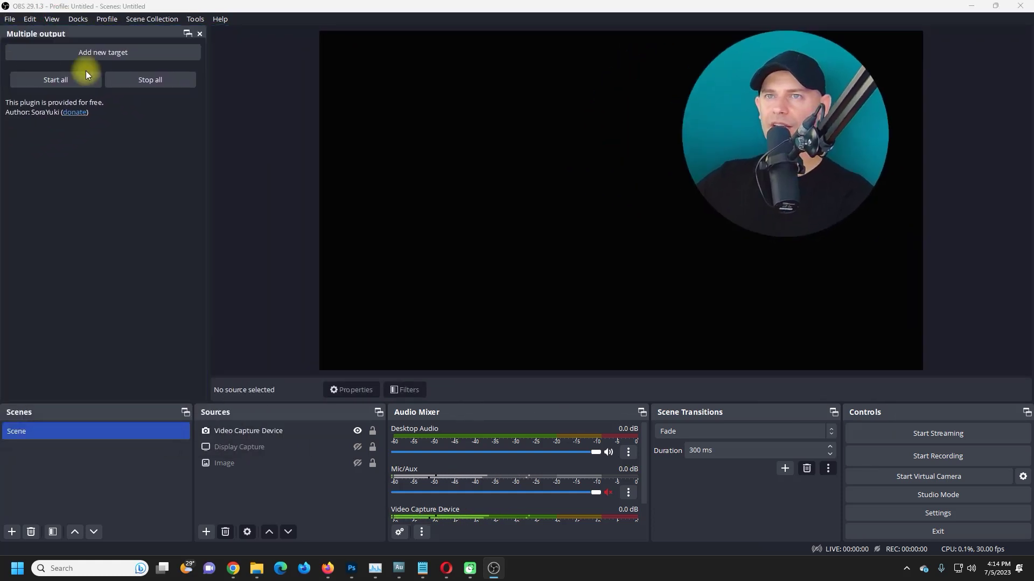
drag(207, 109, 353, 118)
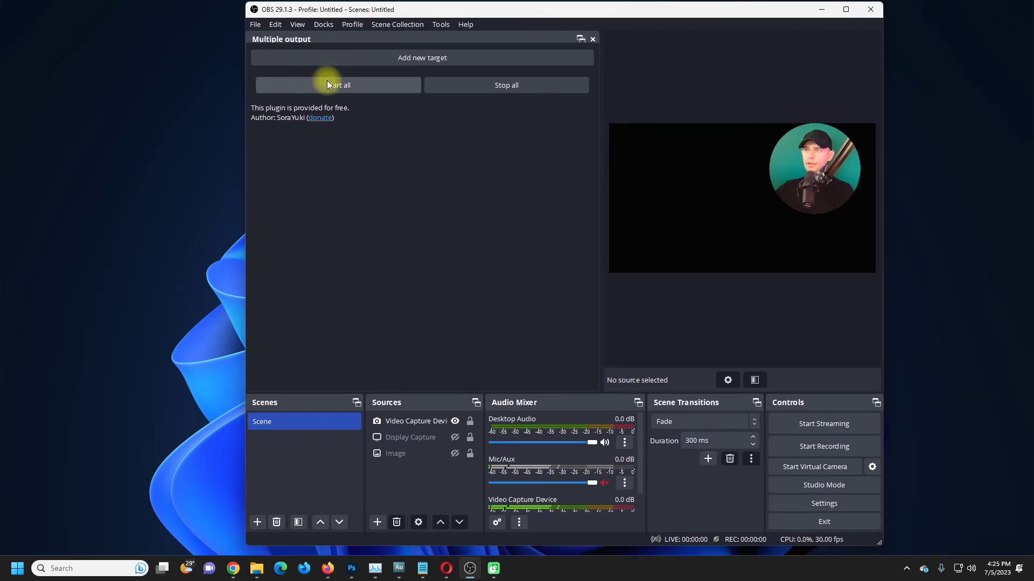
- Open obs-multi-rtmp-0.3.0.2-windows-x64 (1).zip from Chrome's downloads list and minimize the browser to reveal the archive
mouse_move(264, 535)
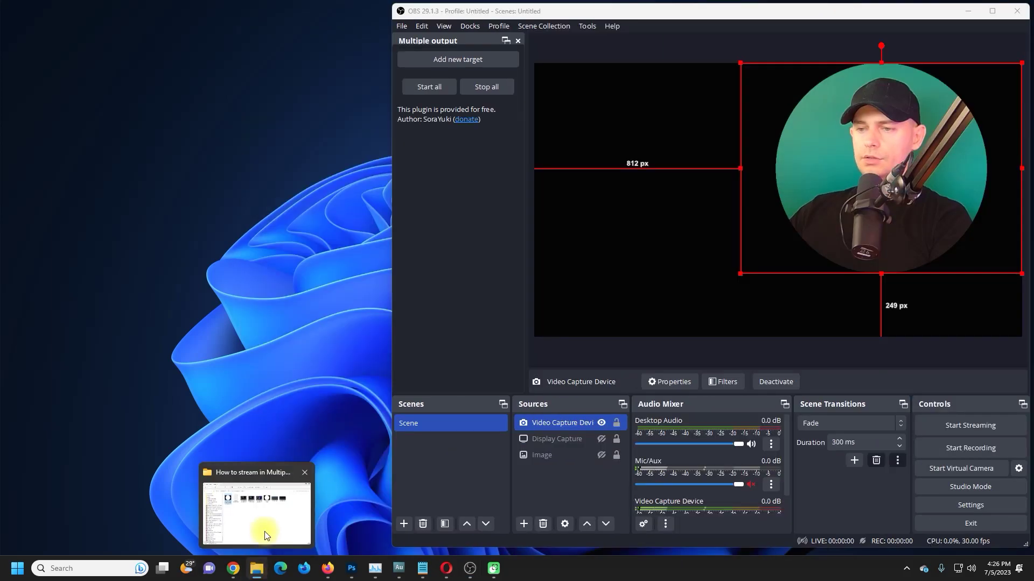
mouse_move(232, 568)
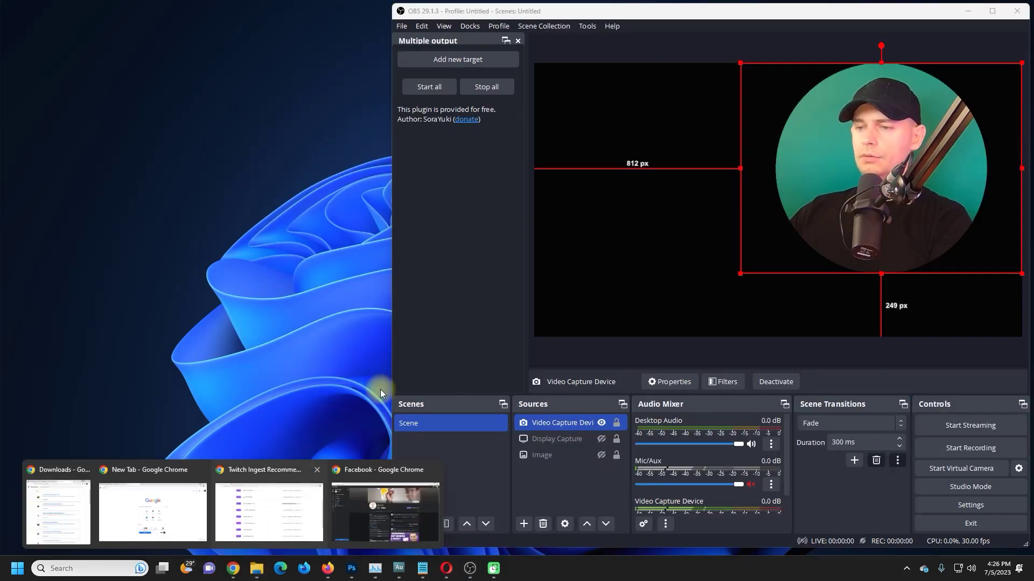
click(142, 528)
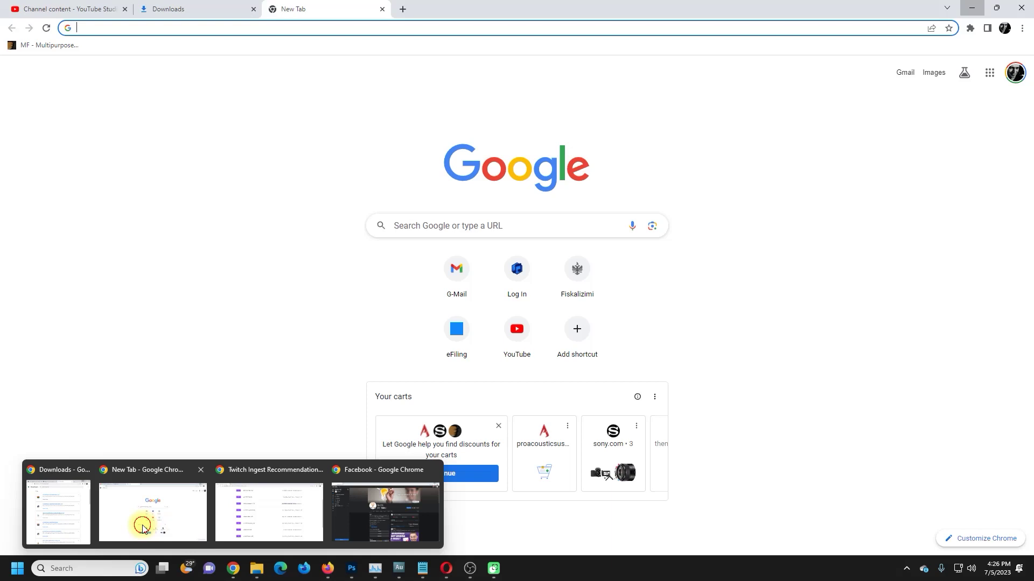
click(1019, 32)
click(936, 101)
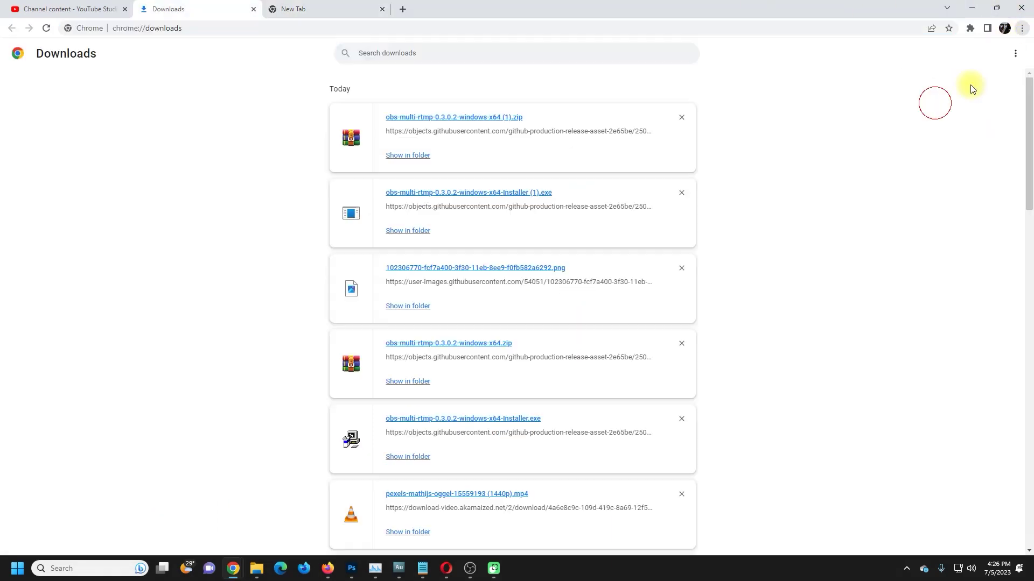
click(419, 123)
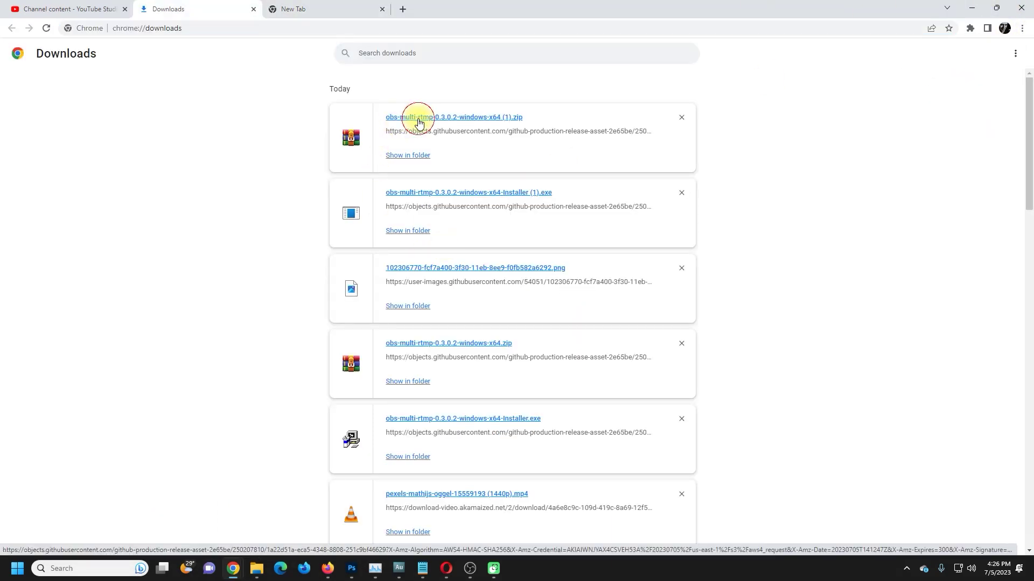
click(972, 11)
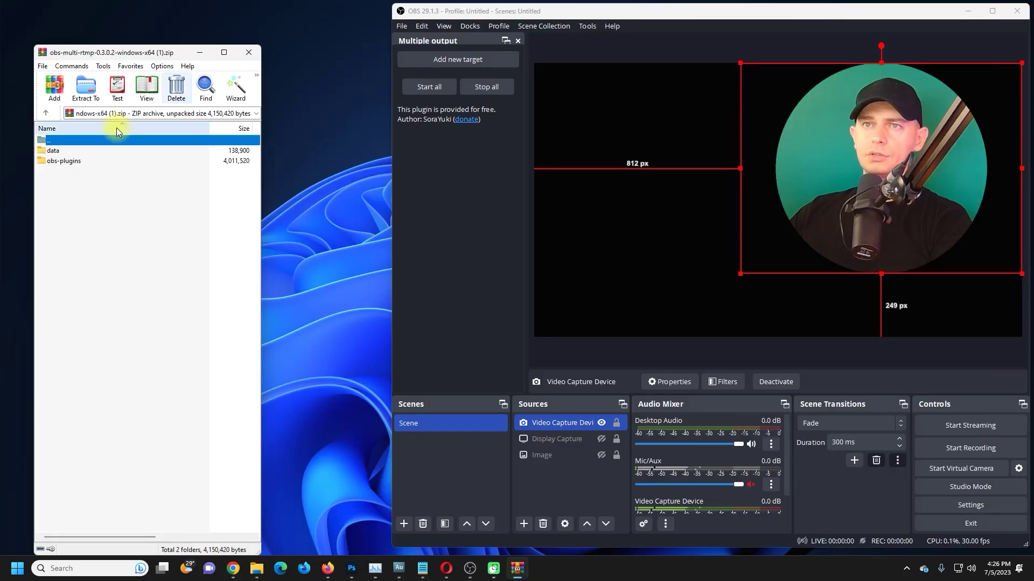
- Open Local Disk (C:) in File Explorer, place its window beside the archive, and enlarge it downward
click(17, 568)
click(380, 168)
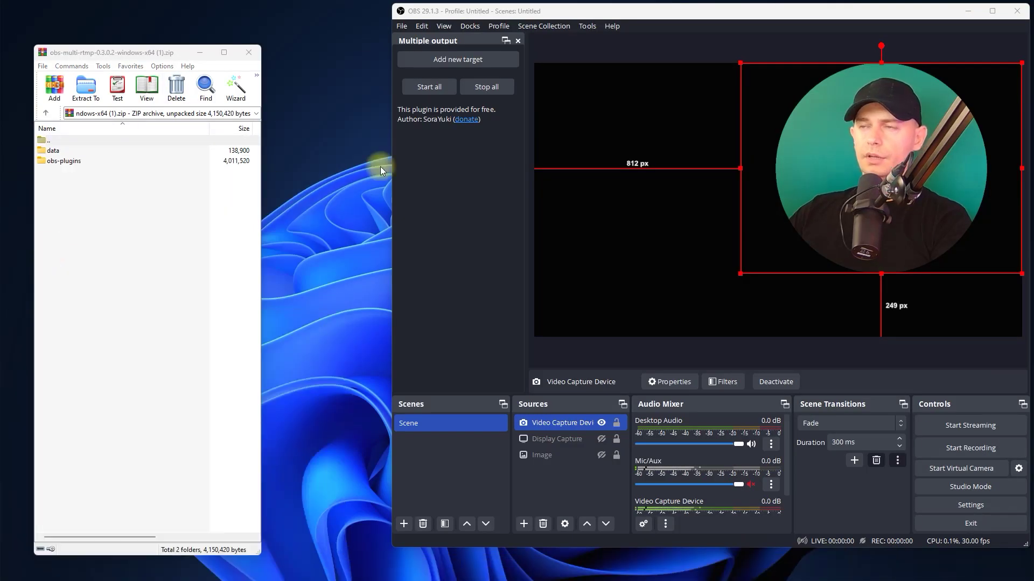
key(super+e)
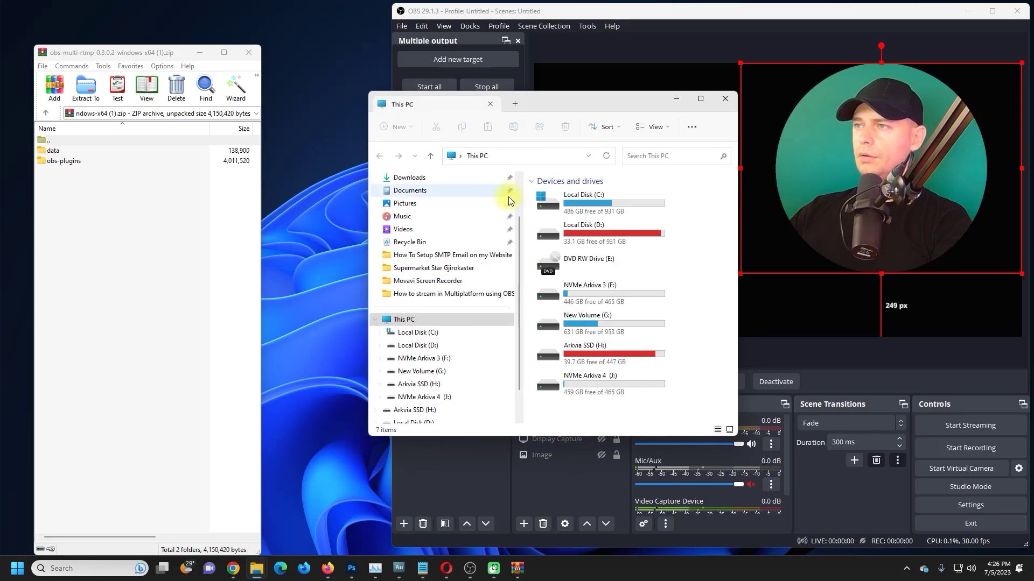
double_click(580, 210)
drag(574, 102, 473, 46)
drag(412, 383, 412, 550)
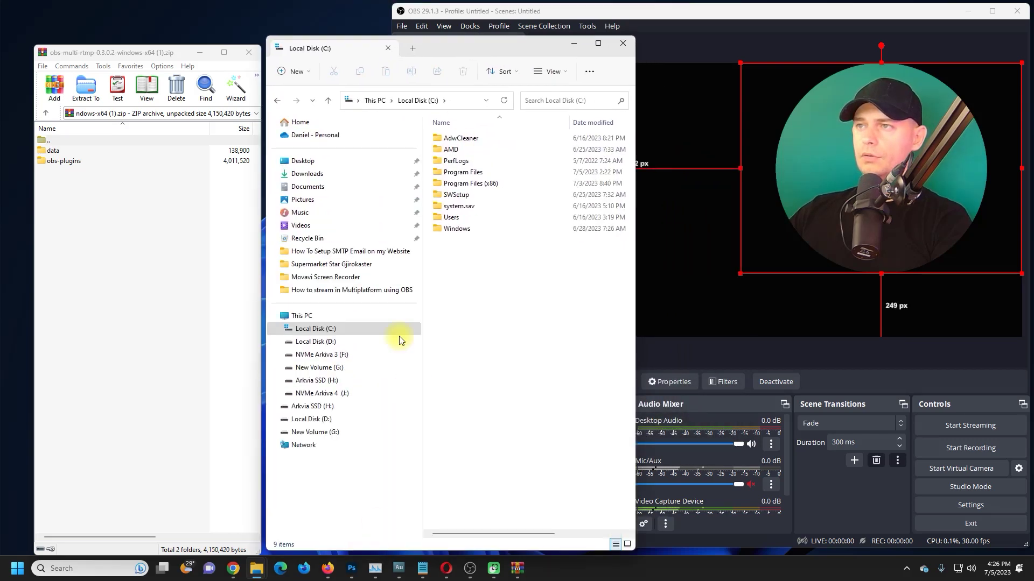
- Open the obs-studio folder inside Program Files and align the archive window with the File Explorer window
double_click(462, 174)
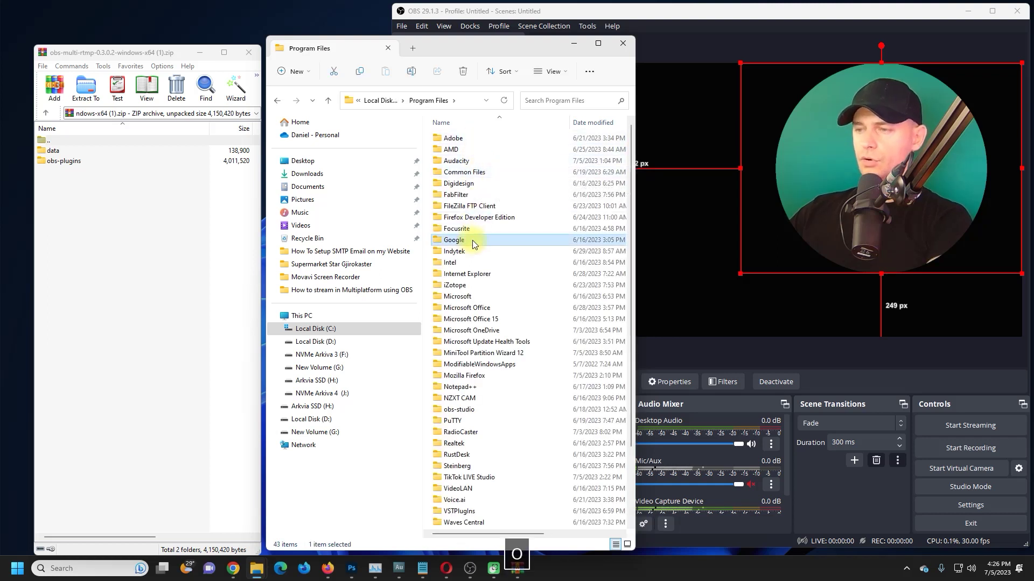
double_click(461, 409)
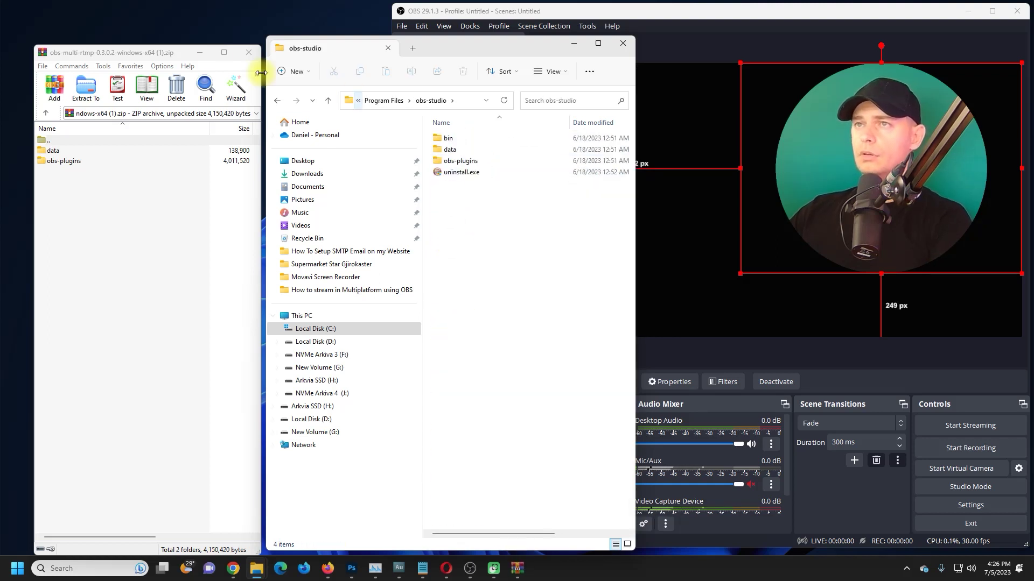
mouse_move(193, 53)
mouse_down()
mouse_move(178, 43)
mouse_move(191, 45)
mouse_up()
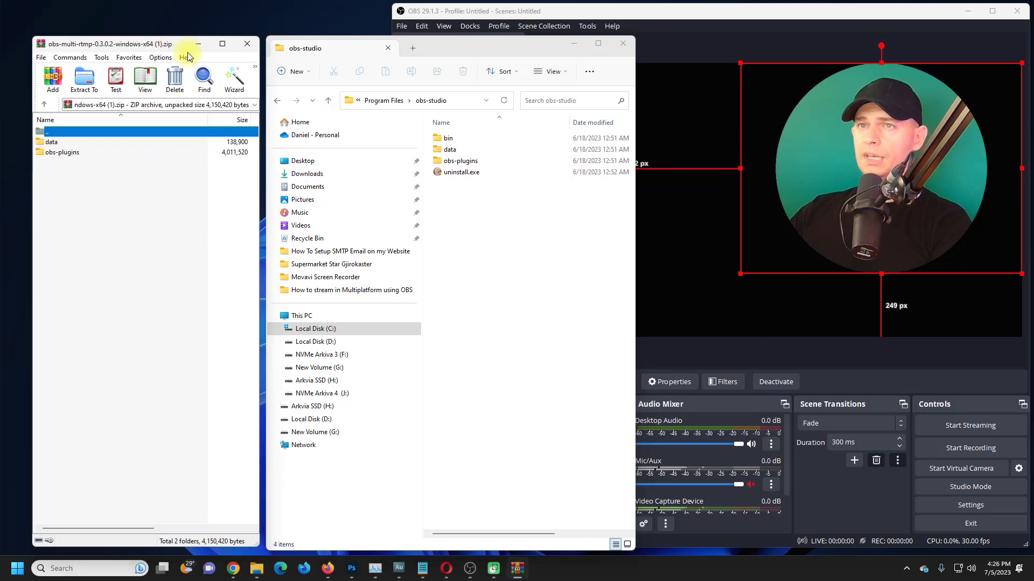
- Open the data\obs-plugins folder both in the obs-studio installation and in the archive
click(451, 153)
double_click(451, 153)
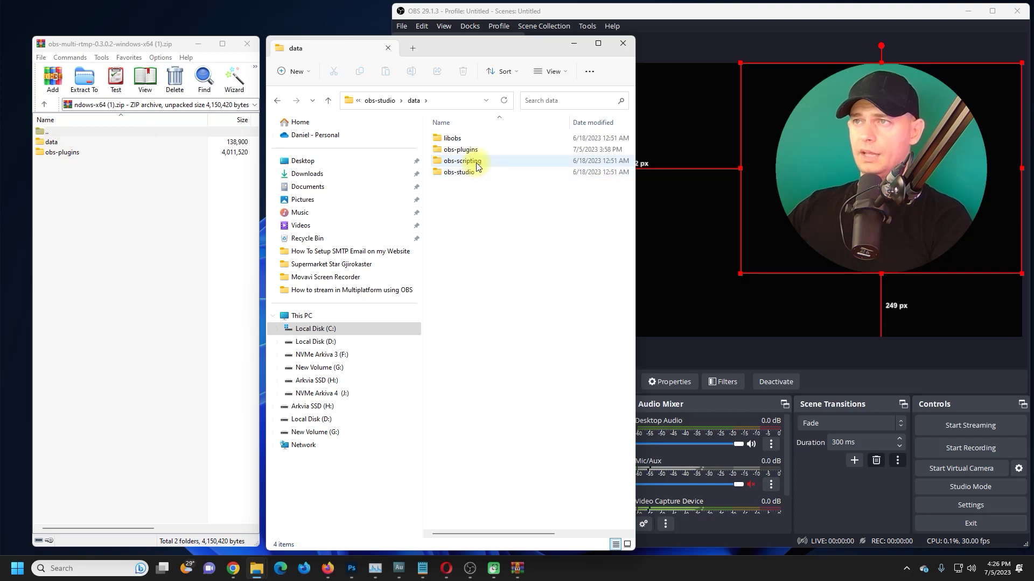
double_click(51, 142)
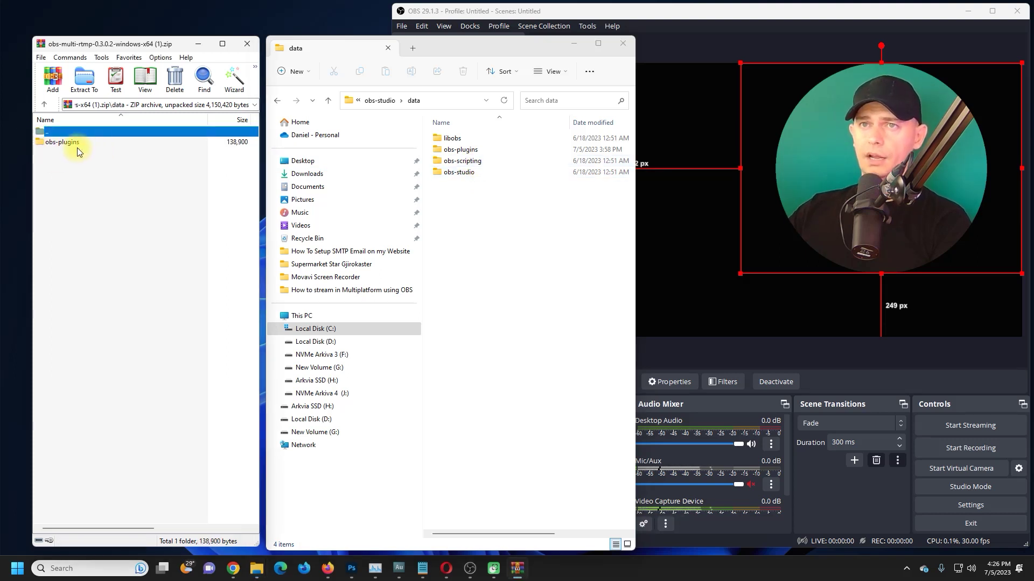
double_click(63, 143)
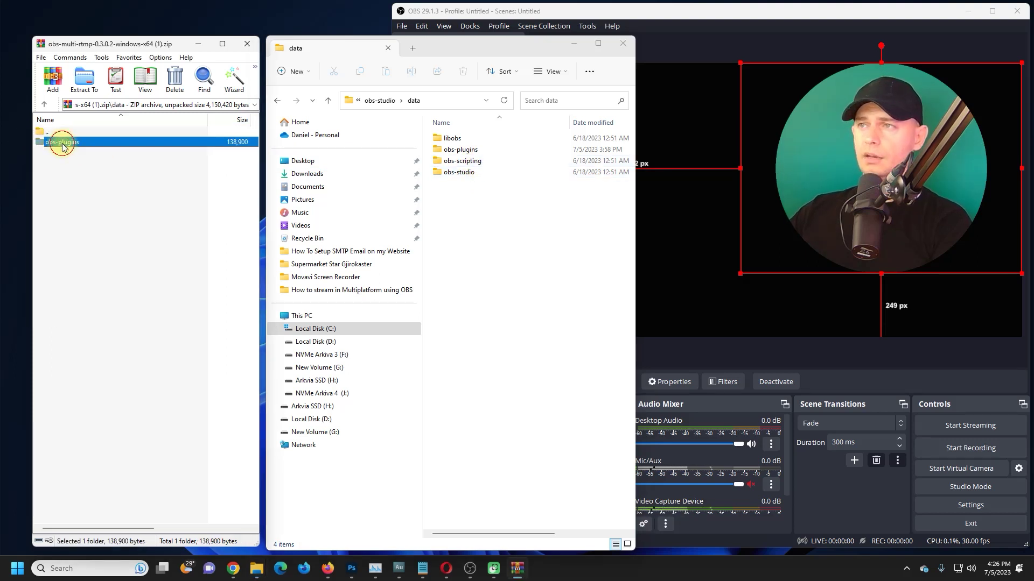
click(458, 151)
double_click(457, 151)
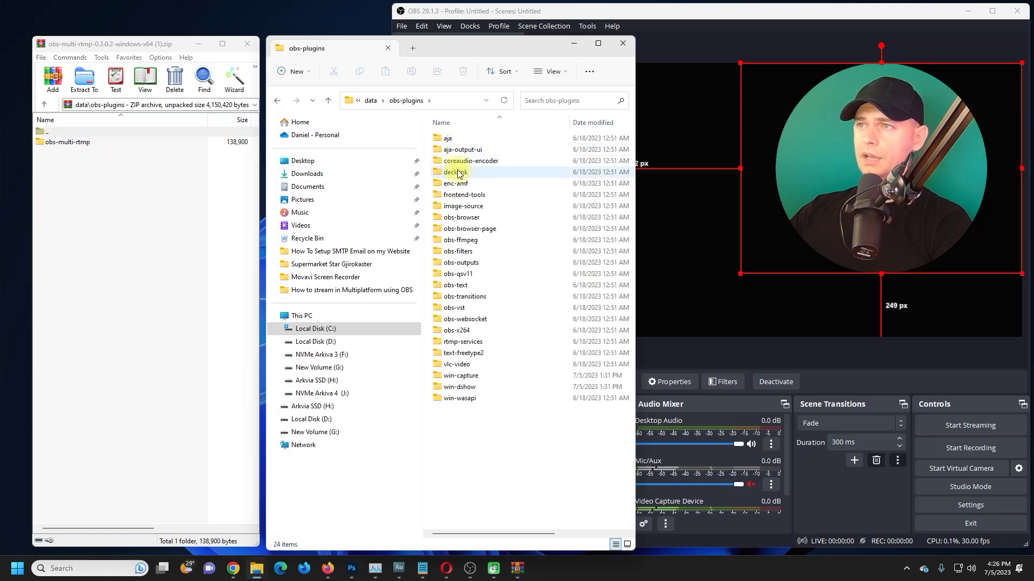
- Copy the obs-multi-rtmp folder from the archive into obs-studio's data\obs-plugins with administrator permission, and delete the copy
drag(435, 506, 474, 457)
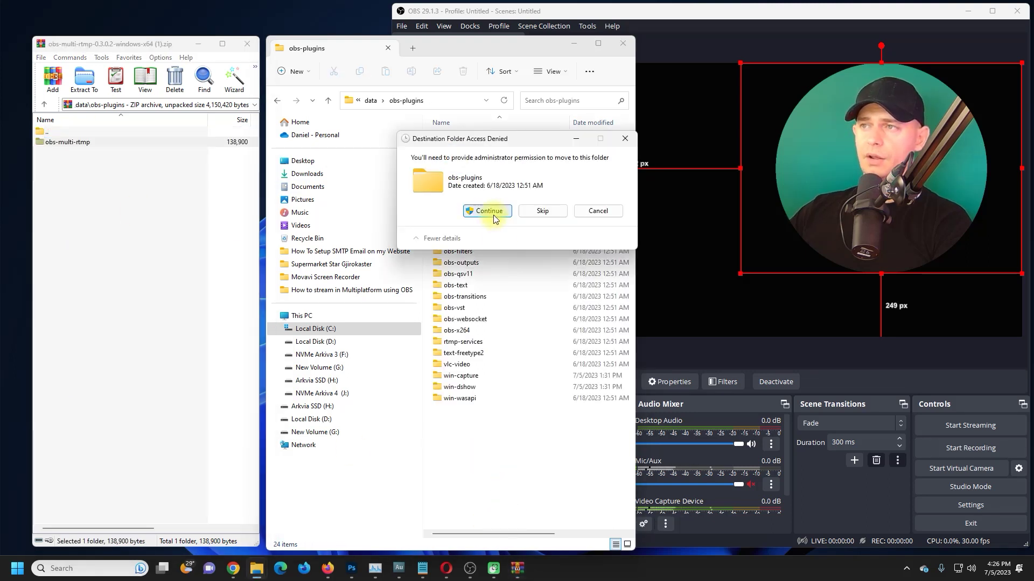
click(489, 211)
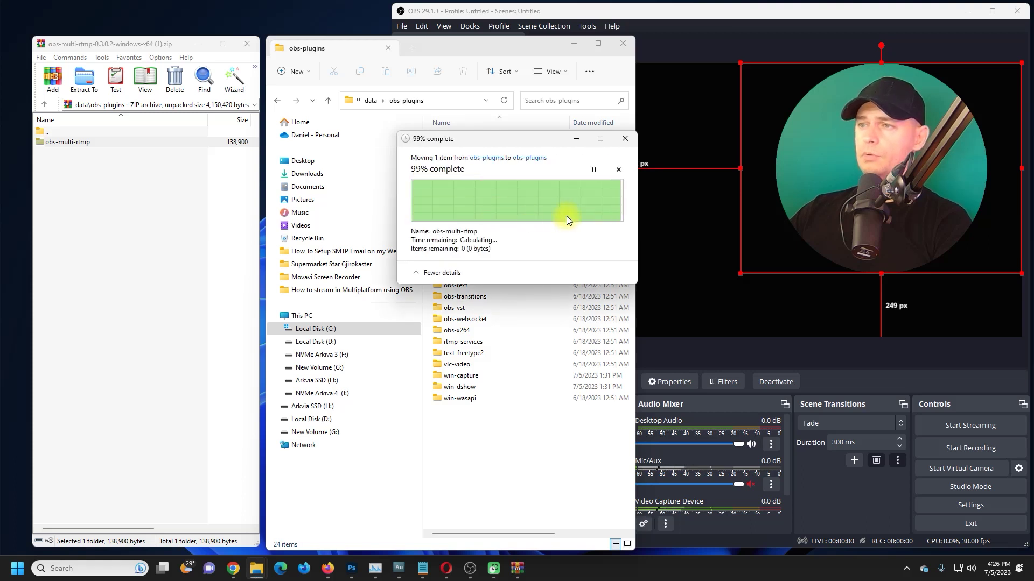
click(467, 262)
key(Delete)
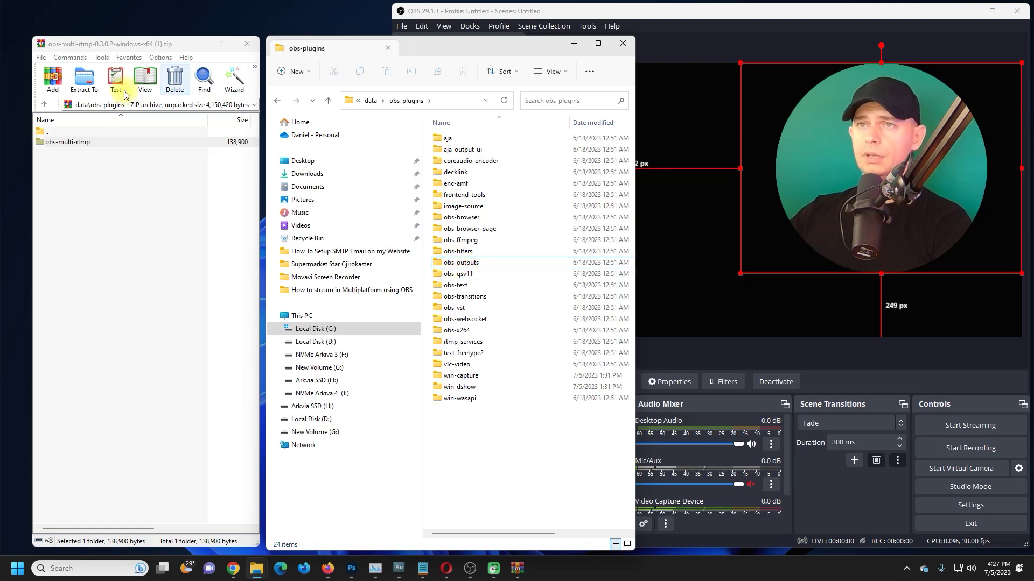
- Go back up in both windows and open the obs-plugins\64bit folder in the archive and in the obs-studio installation
click(328, 101)
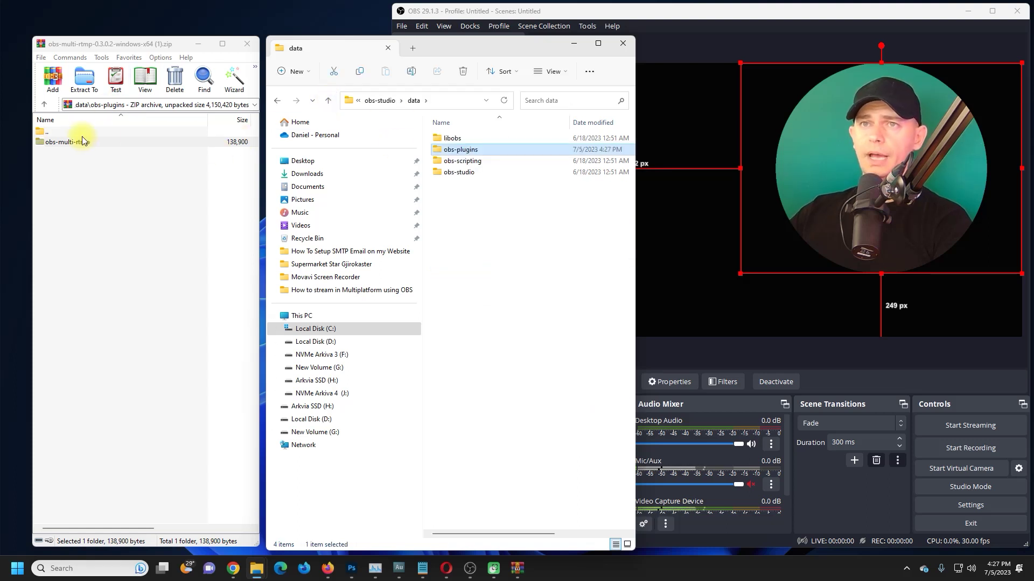
double_click(45, 104)
click(53, 153)
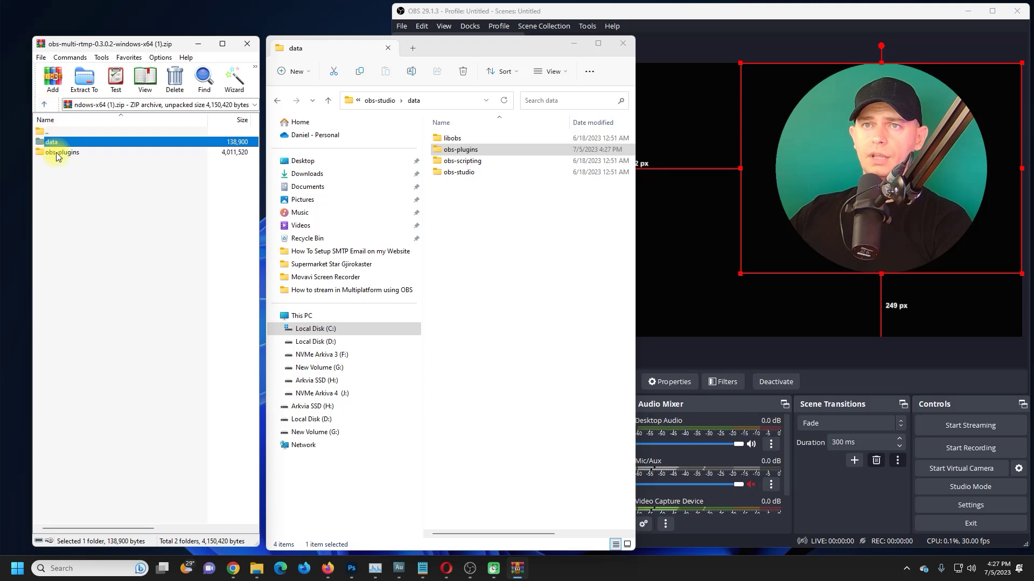
double_click(60, 154)
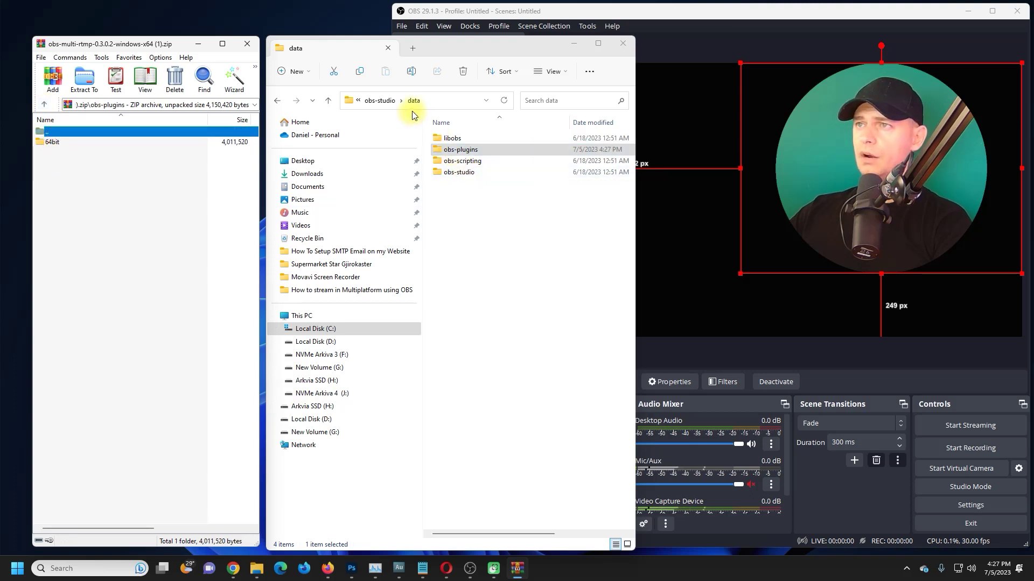
click(379, 102)
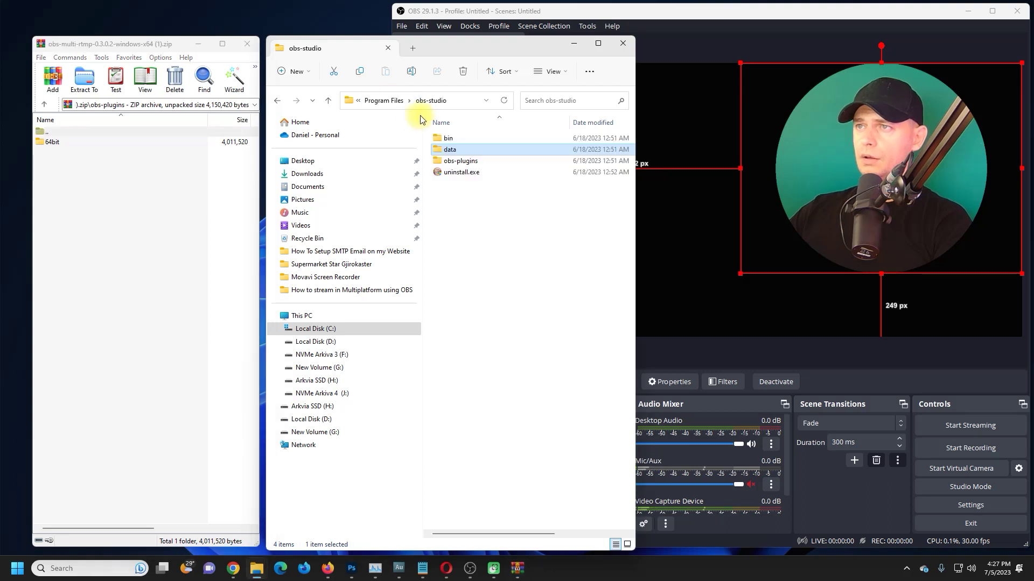
double_click(450, 161)
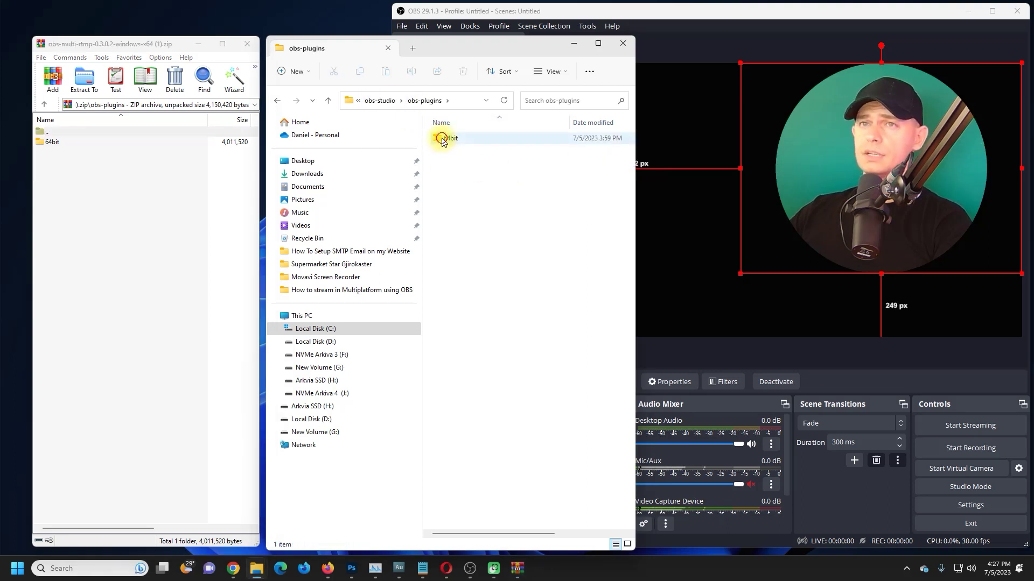
double_click(442, 140)
double_click(52, 141)
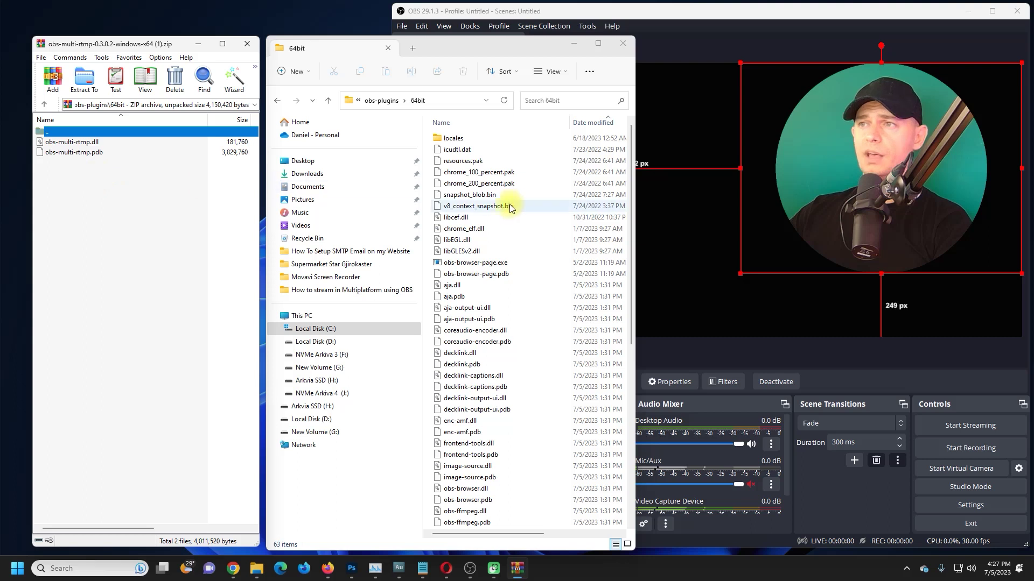
- Copy obs-multi-rtmp.dll and obs-multi-rtmp.pdb from the archive into the 64bit folder, granting administrator permission for each file
drag(108, 175, 540, 313)
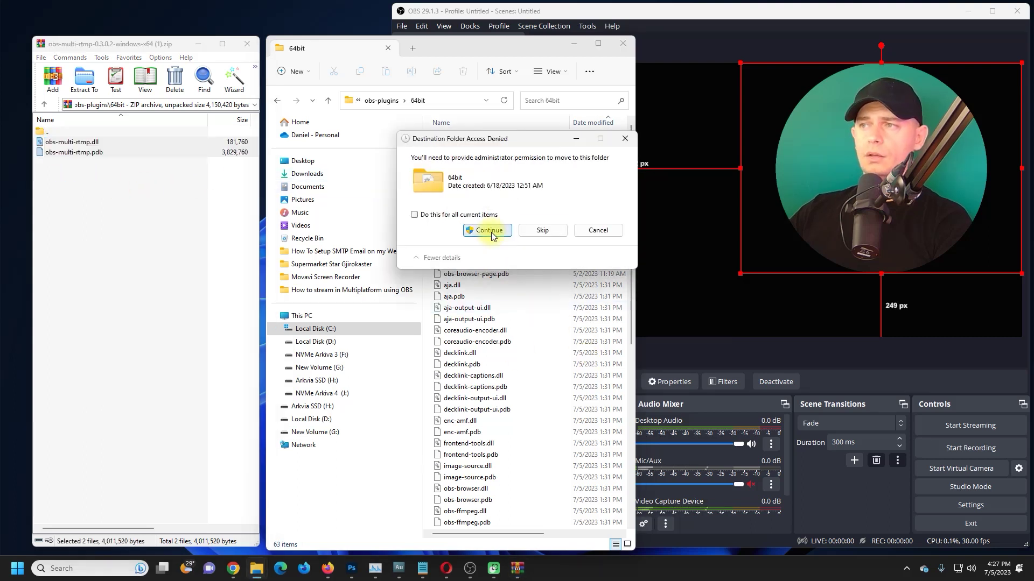
click(488, 230)
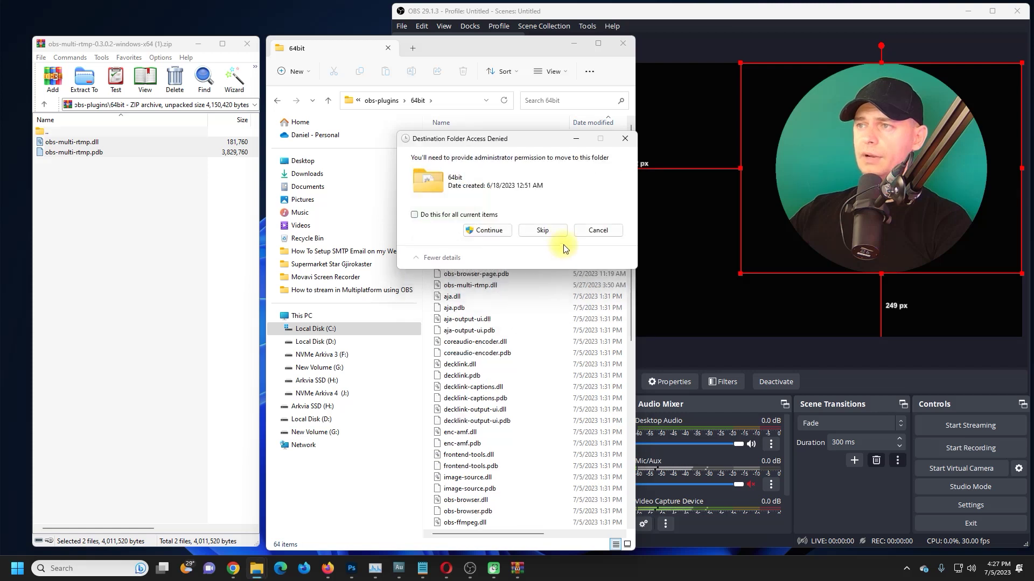
click(487, 230)
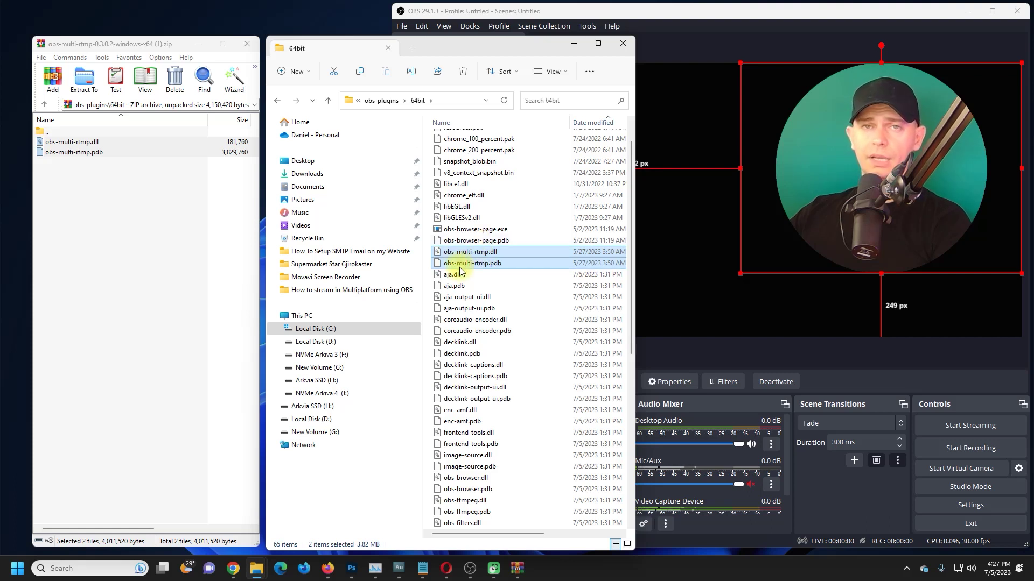
- Permanently delete the copied obs-multi-rtmp.dll and obs-multi-rtmp.pdb from the 64bit folder
click(474, 252)
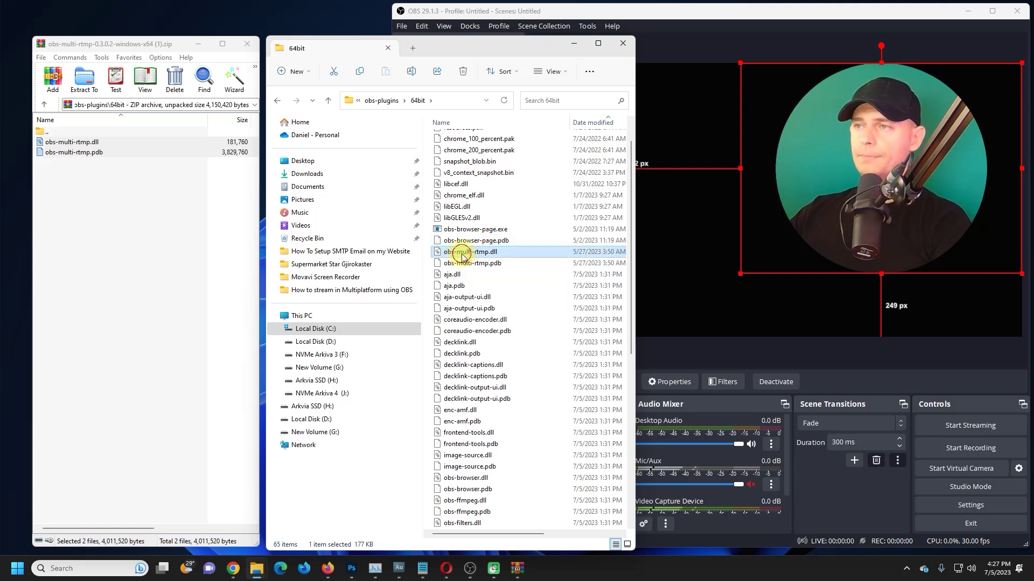
key(shift+Delete)
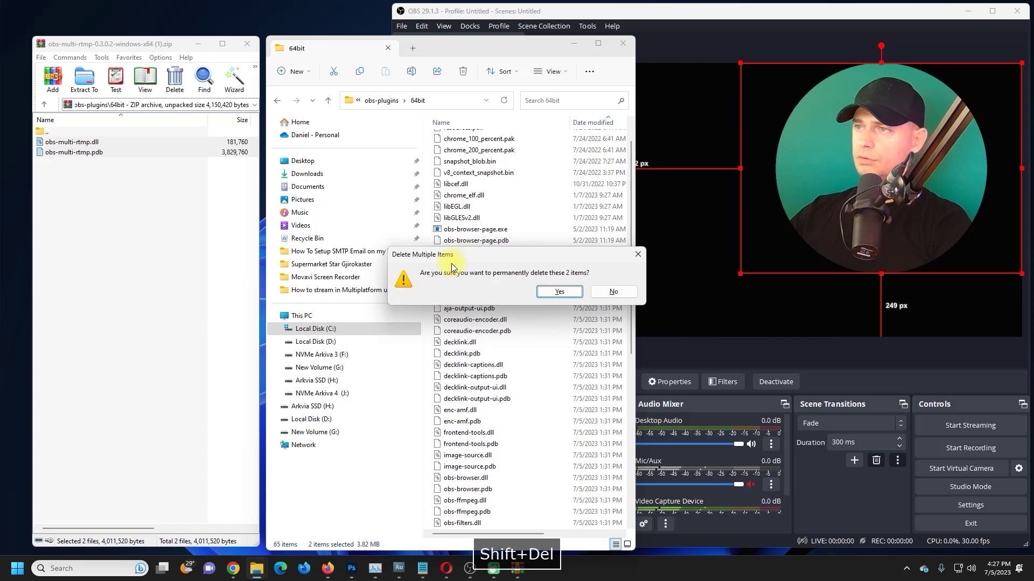
click(551, 296)
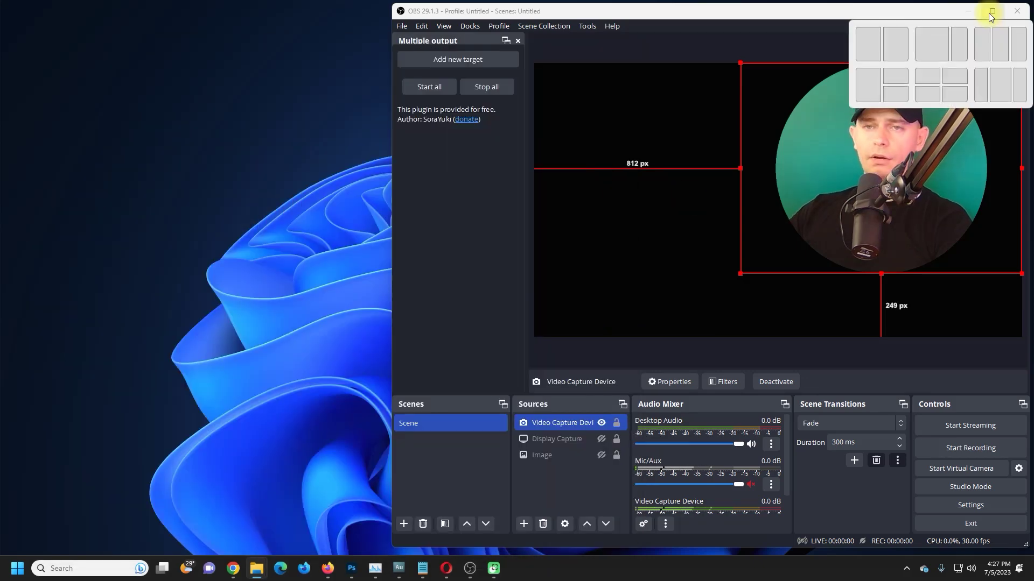
- Maximize the OBS window and switch from the Facebook page to the Chrome window with YouTube Studio
click(992, 11)
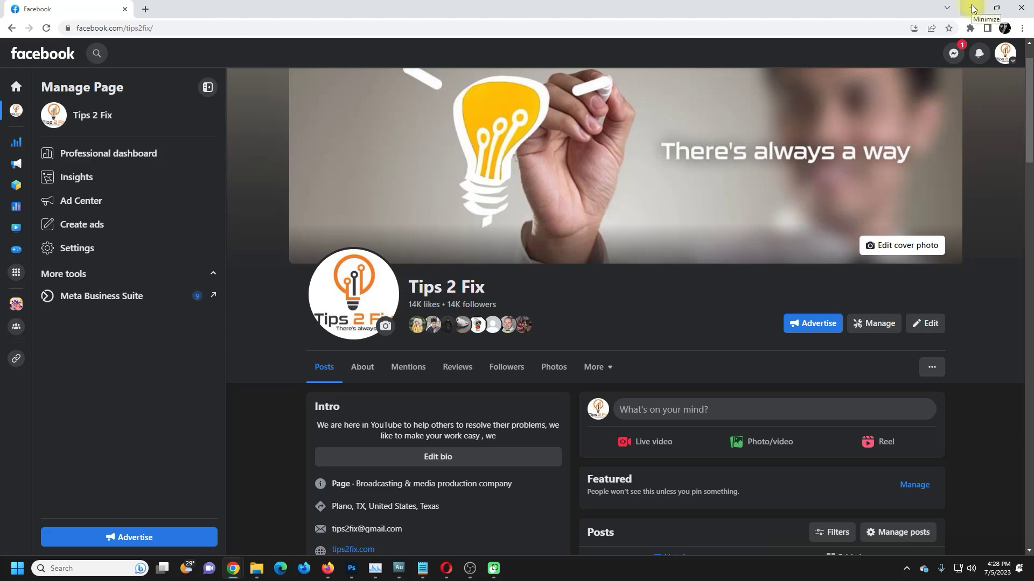
click(973, 9)
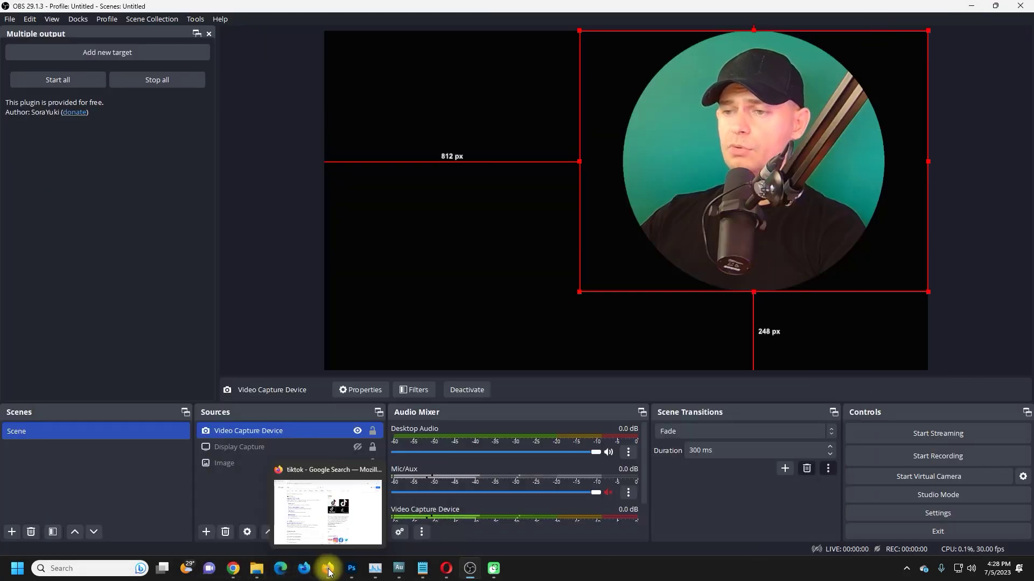
mouse_move(234, 574)
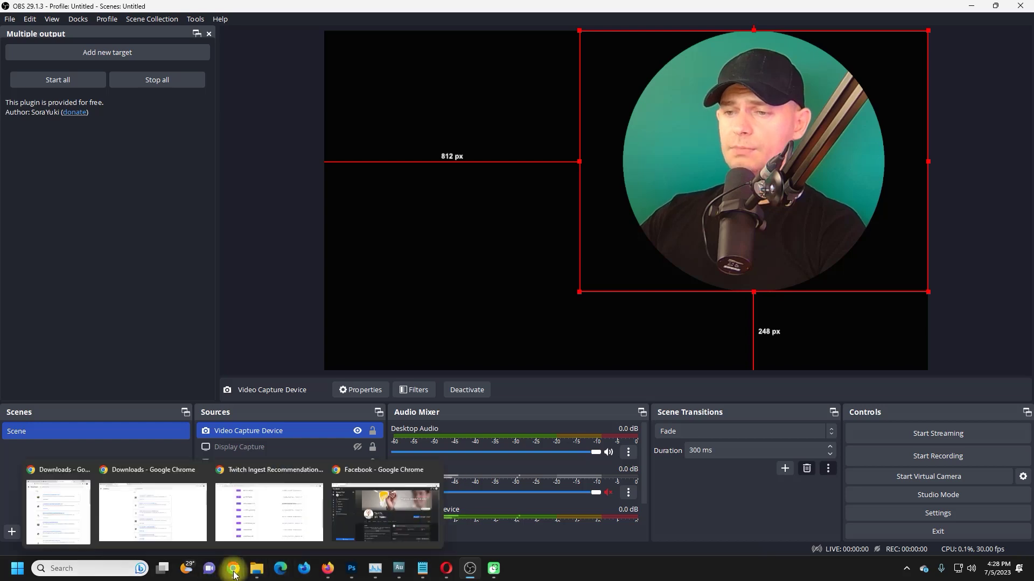
click(447, 571)
click(233, 569)
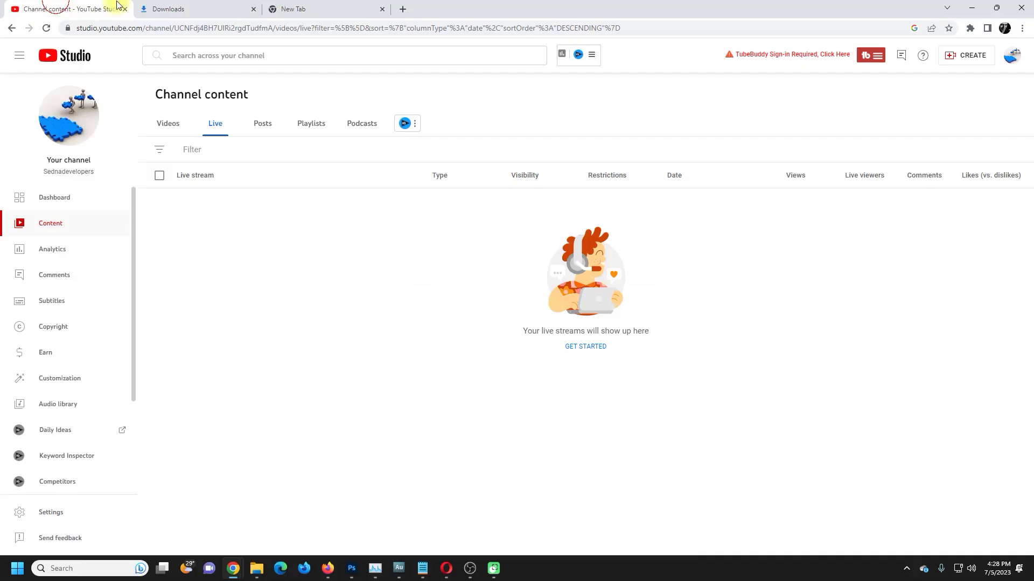
- Close the Downloads and New Tab tabs, keeping only YouTube Studio in the maximized browser window
click(253, 8)
click(254, 9)
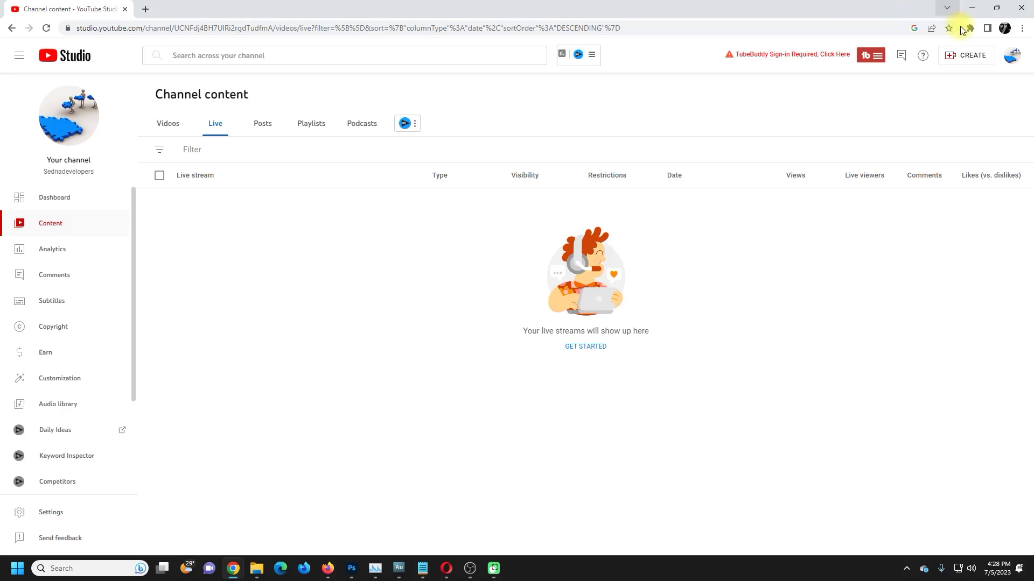
click(997, 7)
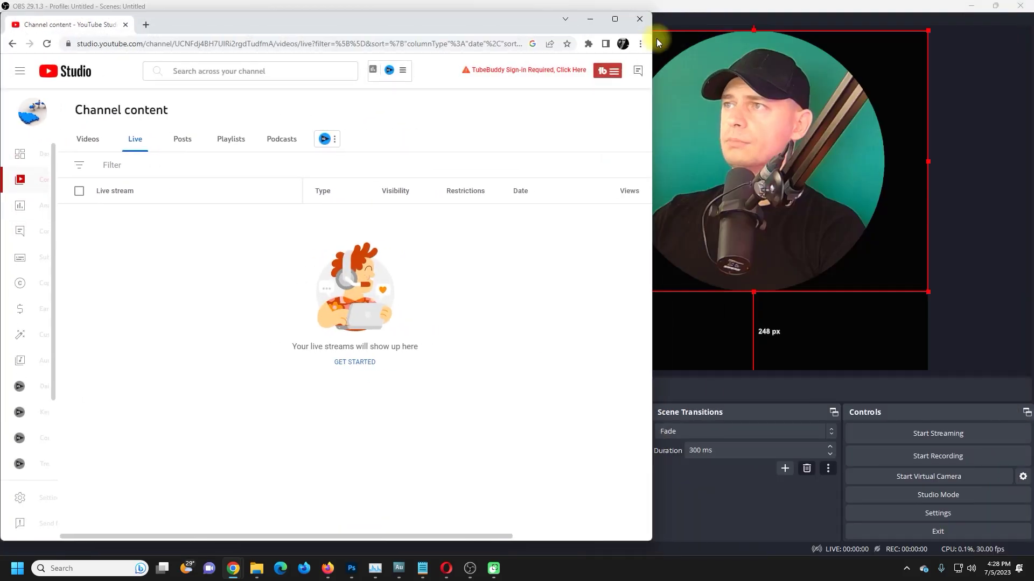
click(615, 19)
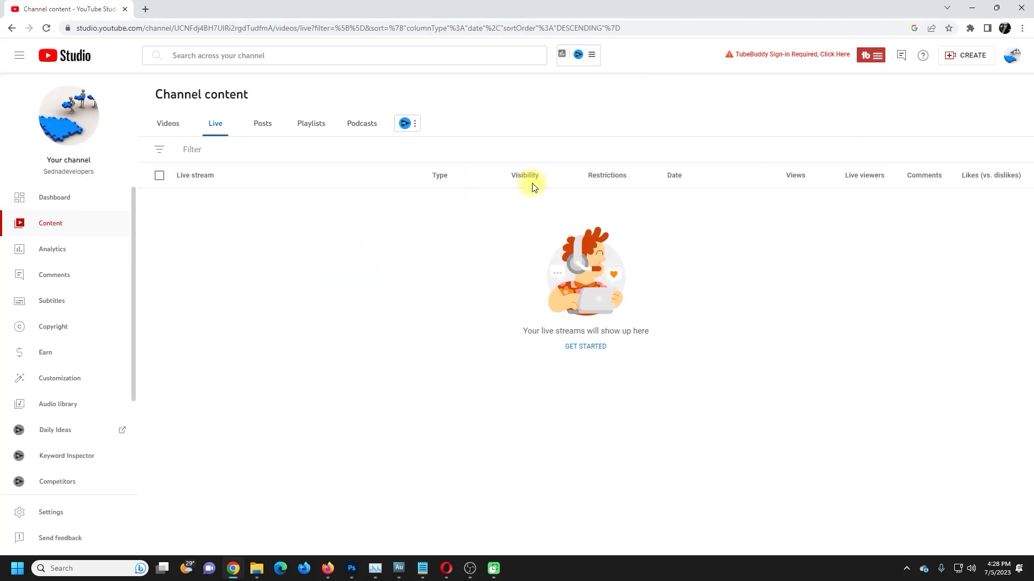
- Create a YouTube live stream with Go live, shrink the browser window, and save the stream as not made for kids
click(1014, 64)
click(968, 55)
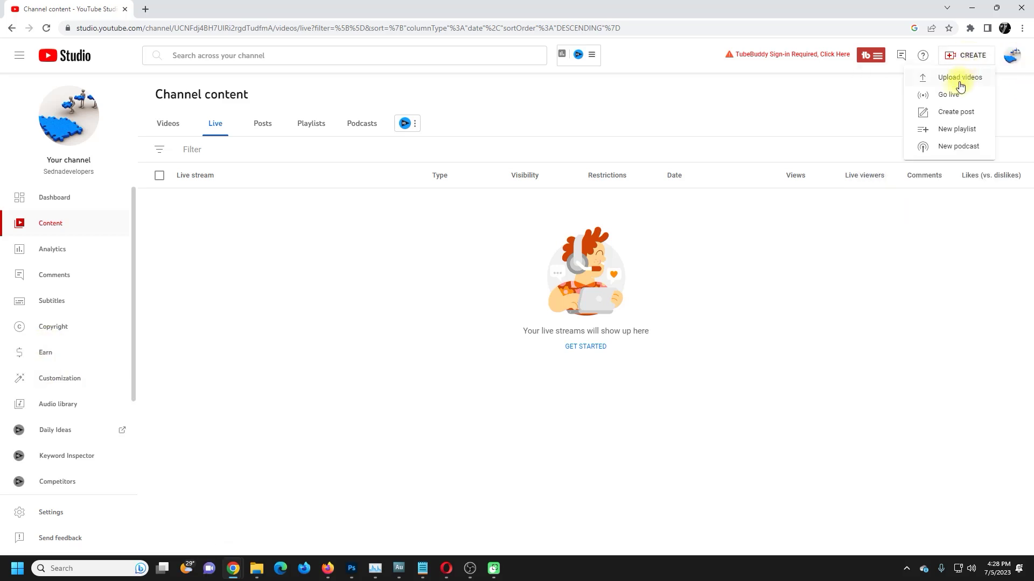
click(951, 95)
click(996, 8)
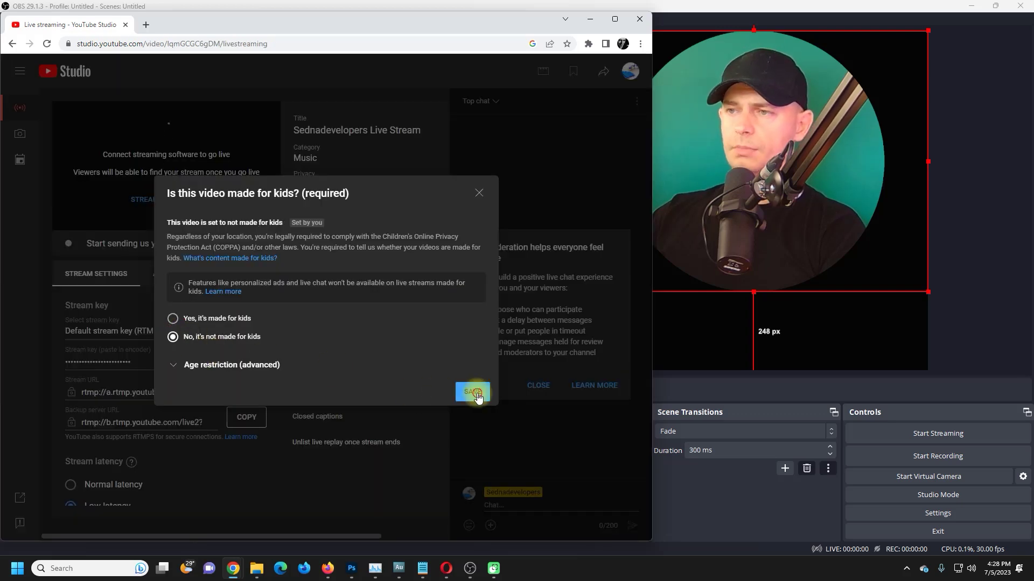
click(478, 397)
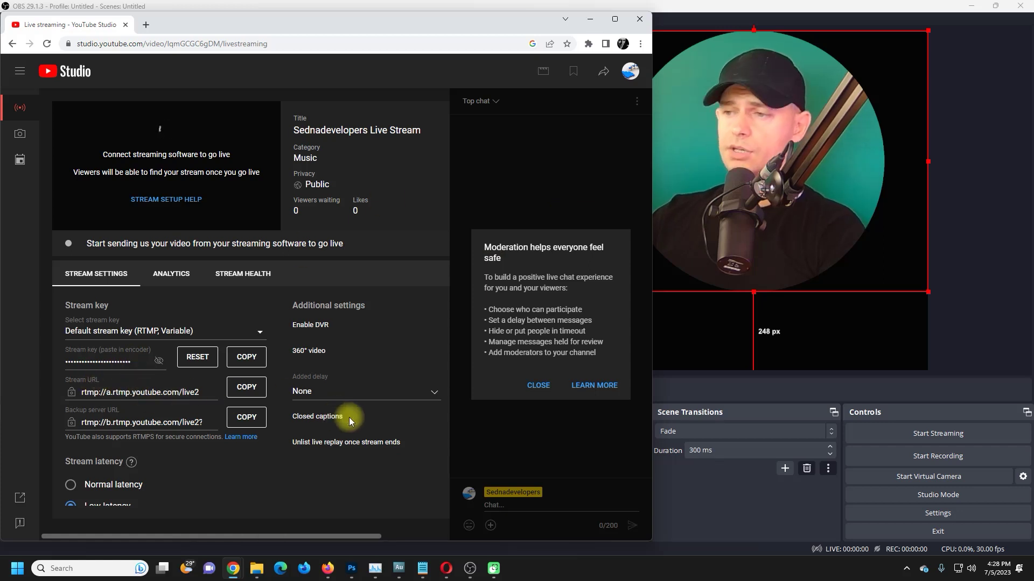
- Switch to OBS and set its streaming service to YouTube - RTMPS with a stream key instead of a connected account
click(775, 509)
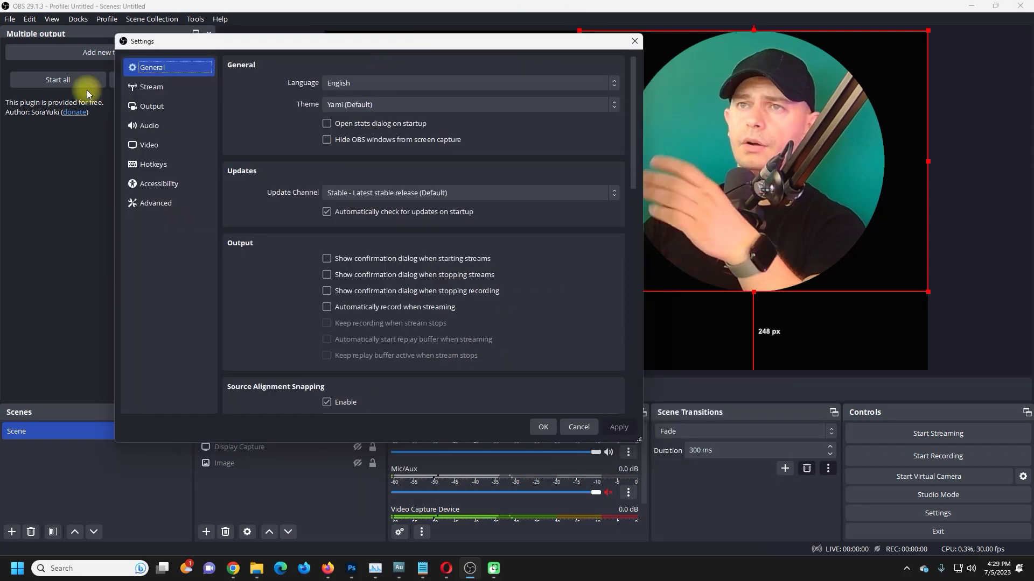
click(144, 93)
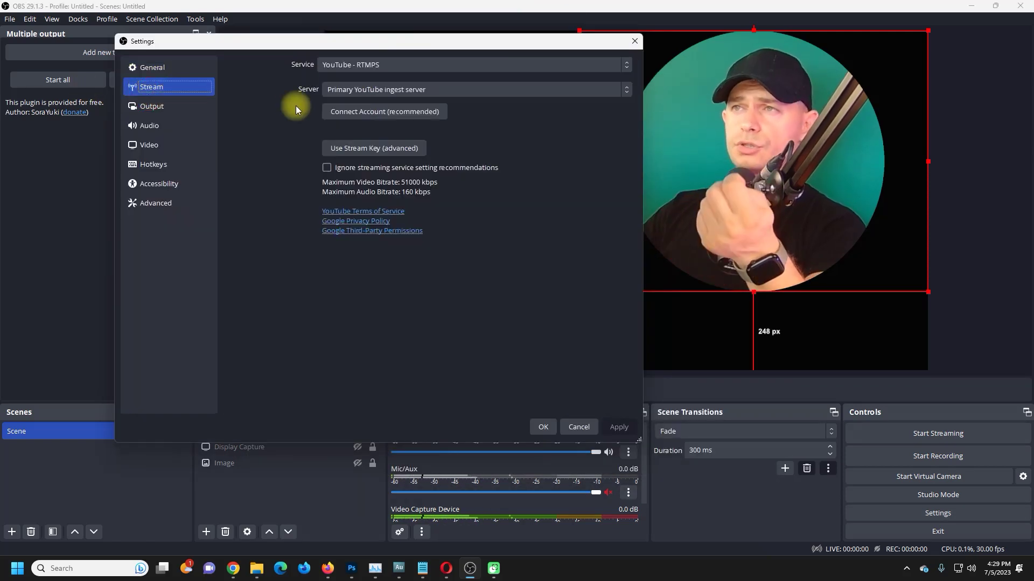
click(418, 70)
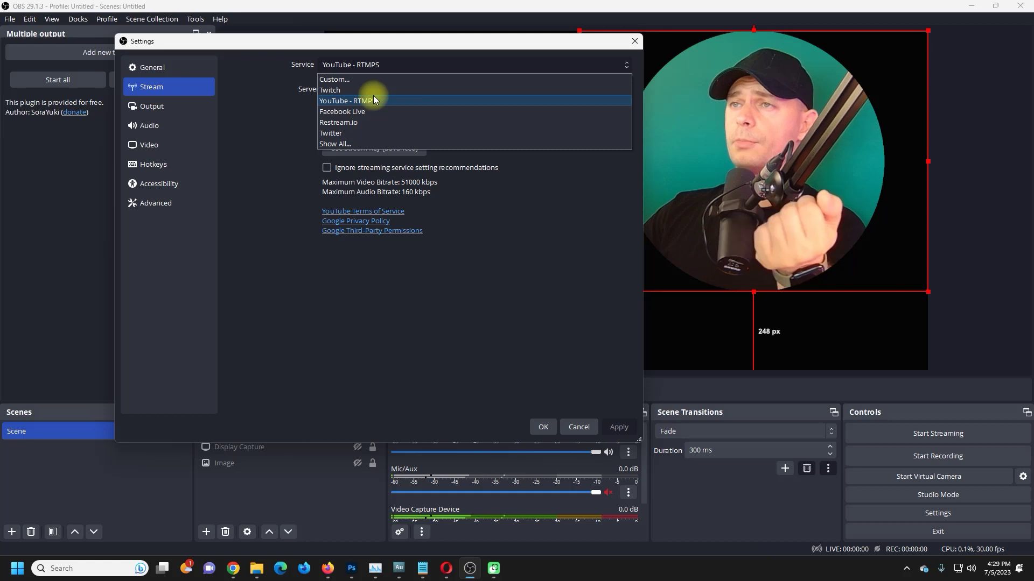
click(340, 101)
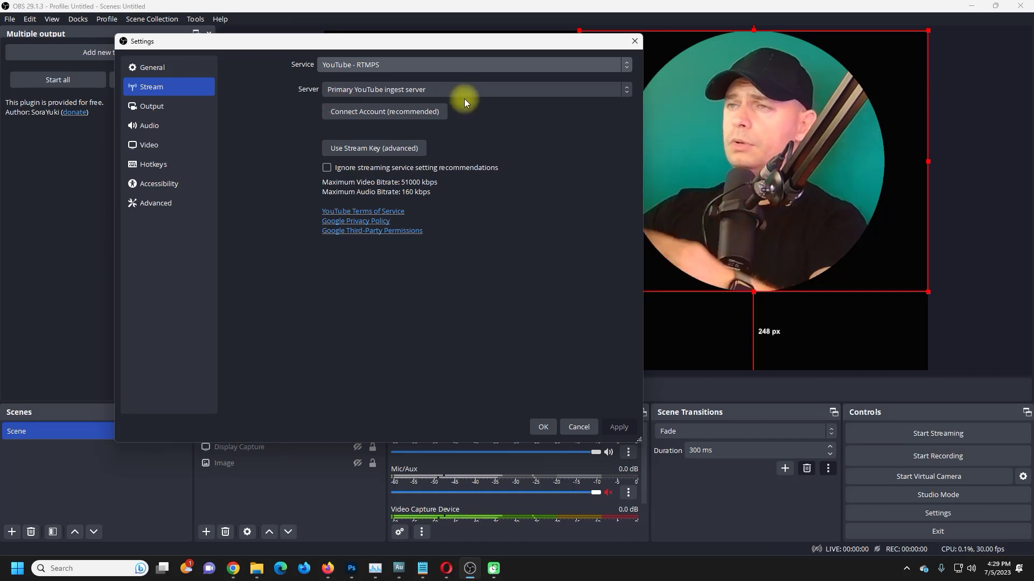
drag(476, 44, 464, 38)
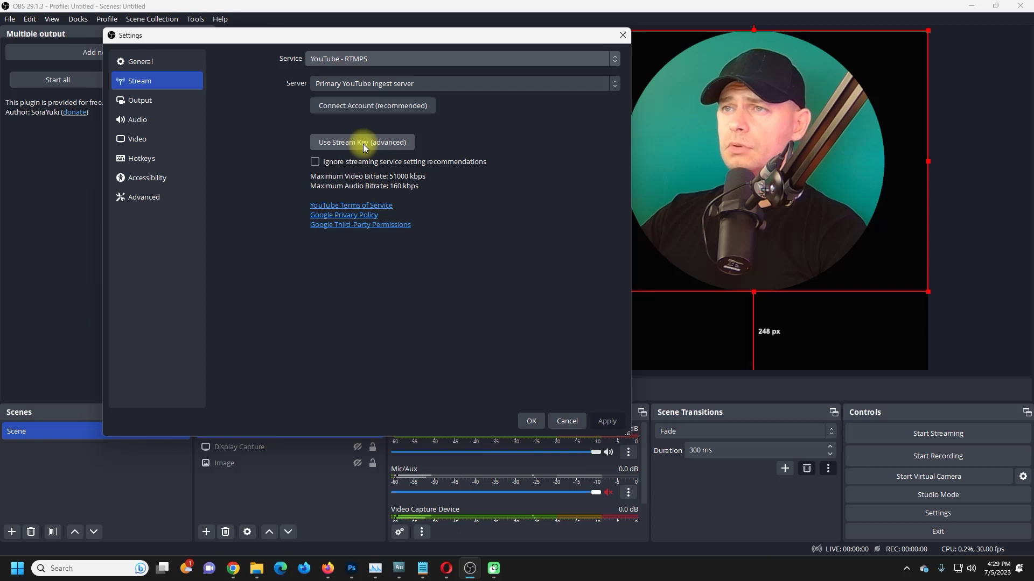
click(338, 144)
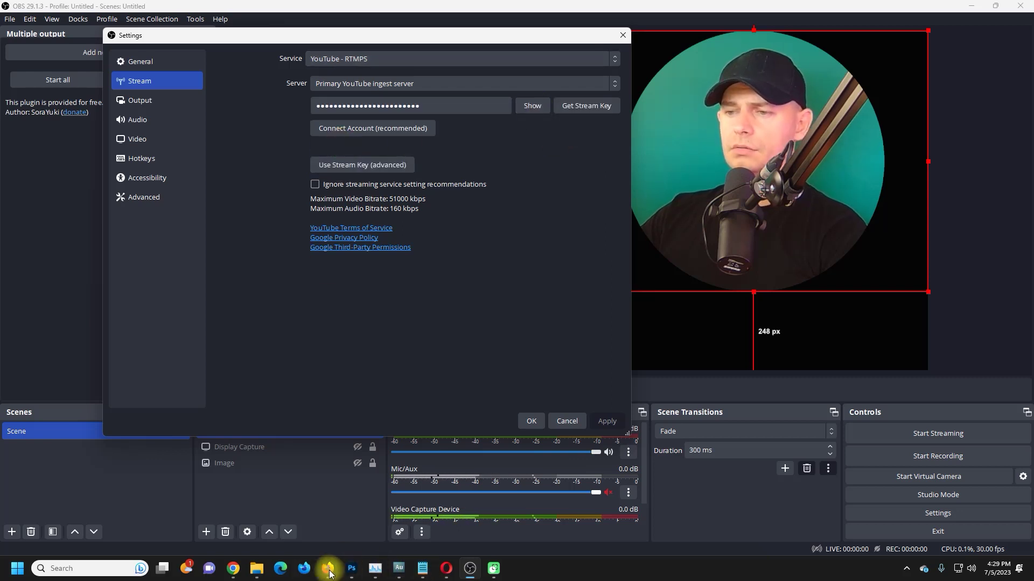
- Switch to the Chrome window with YouTube Studio and copy the live stream's stream key
mouse_move(233, 568)
click(140, 520)
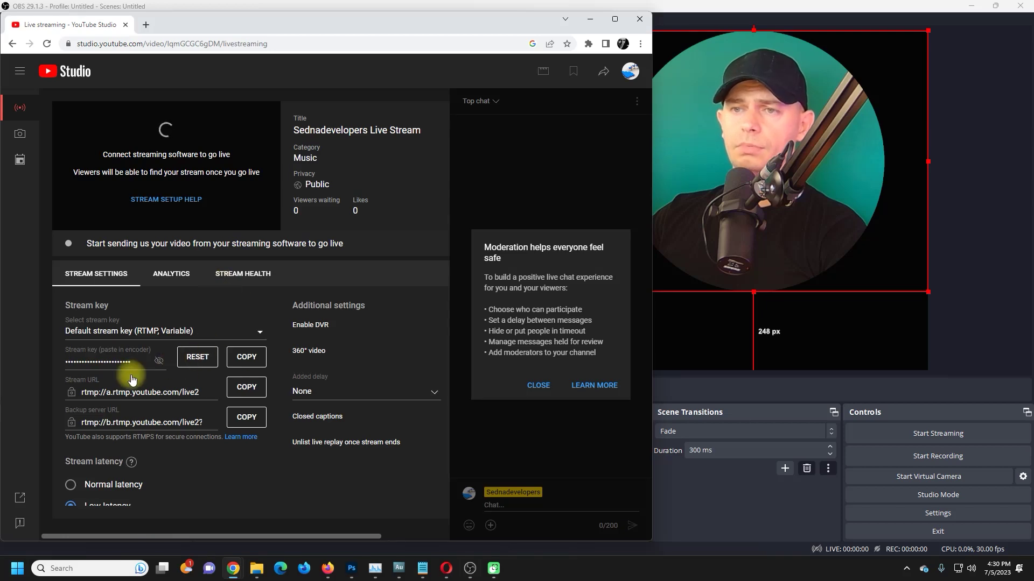
click(65, 353)
click(246, 358)
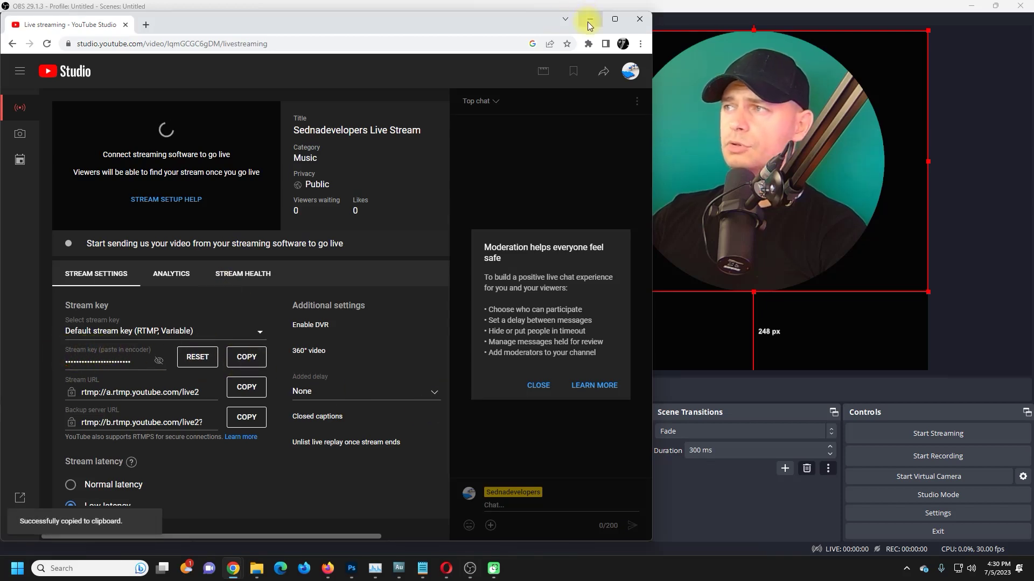
- Return to OBS, replace the stream key with the copied YouTube stream key, and apply the stream settings
click(589, 25)
double_click(438, 105)
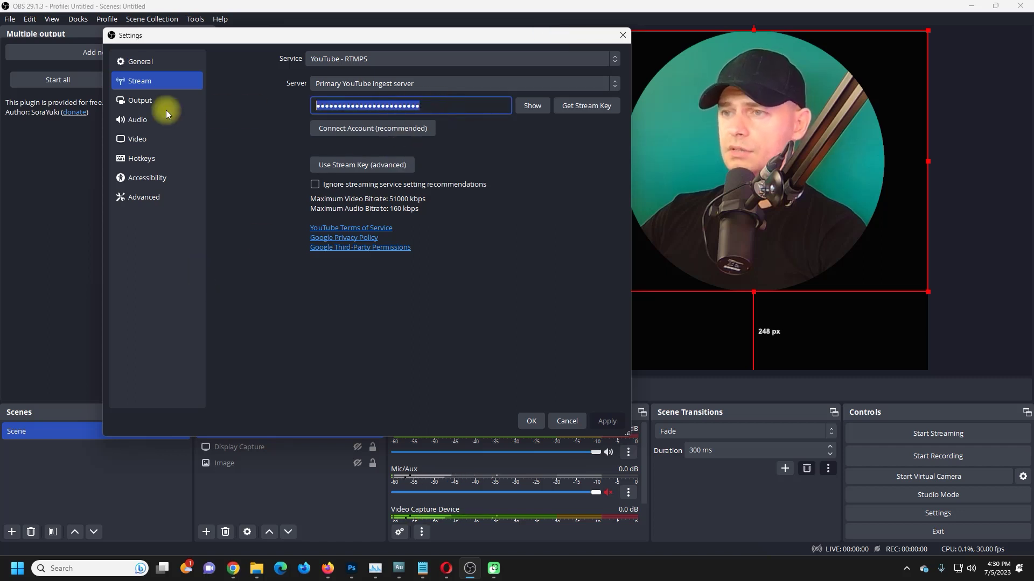
key(ctrl+v)
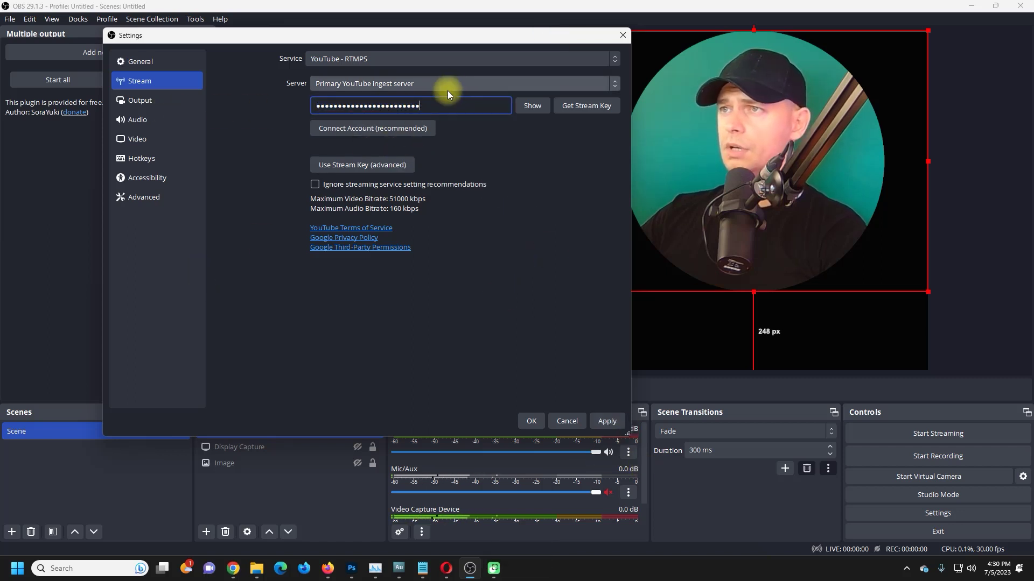
double_click(457, 105)
key(Delete)
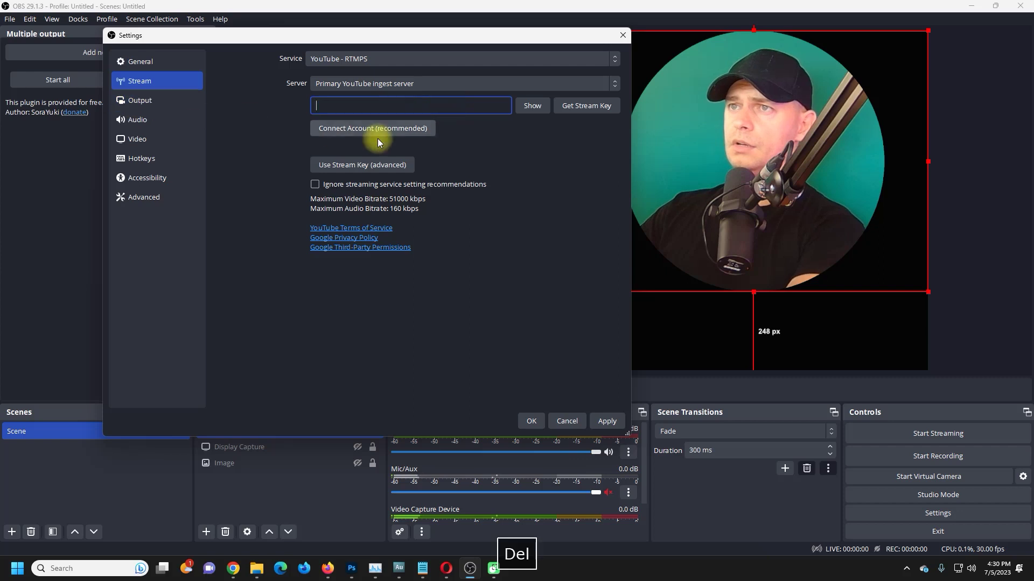
right_click(346, 105)
click(369, 180)
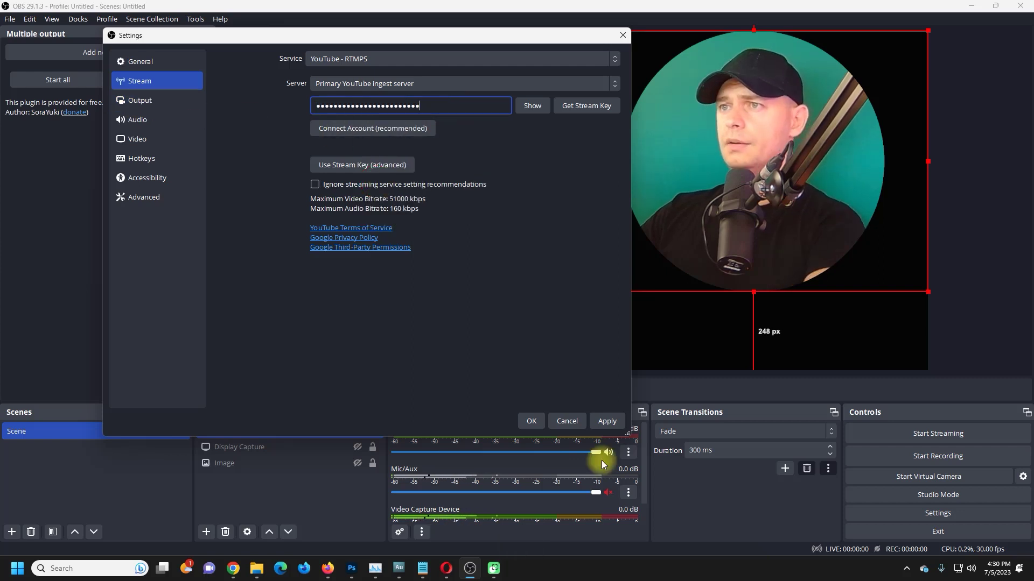
click(609, 422)
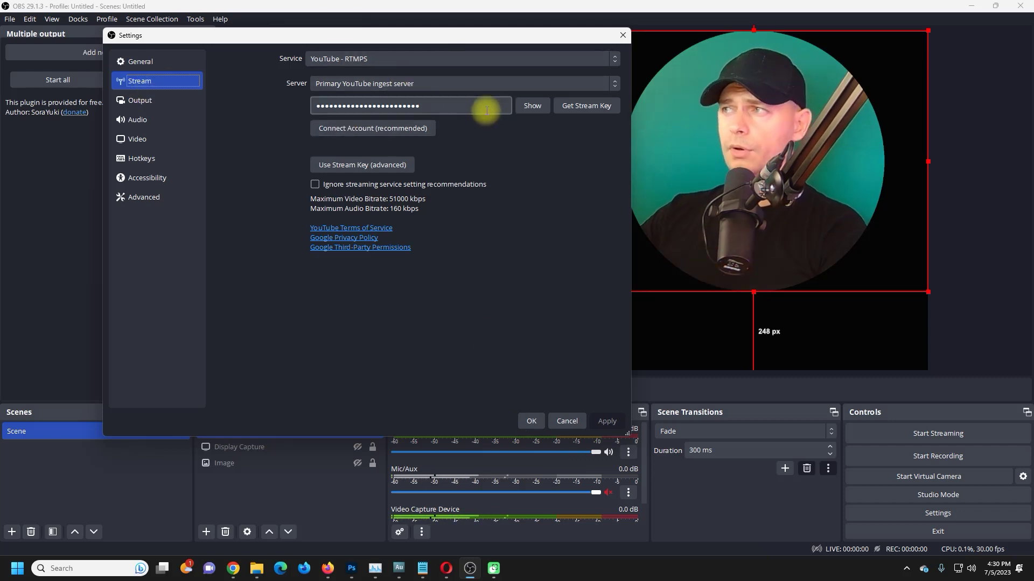
- Open the Output settings, look at the Simple output mode, and set the output mode to Advanced
click(138, 139)
click(138, 100)
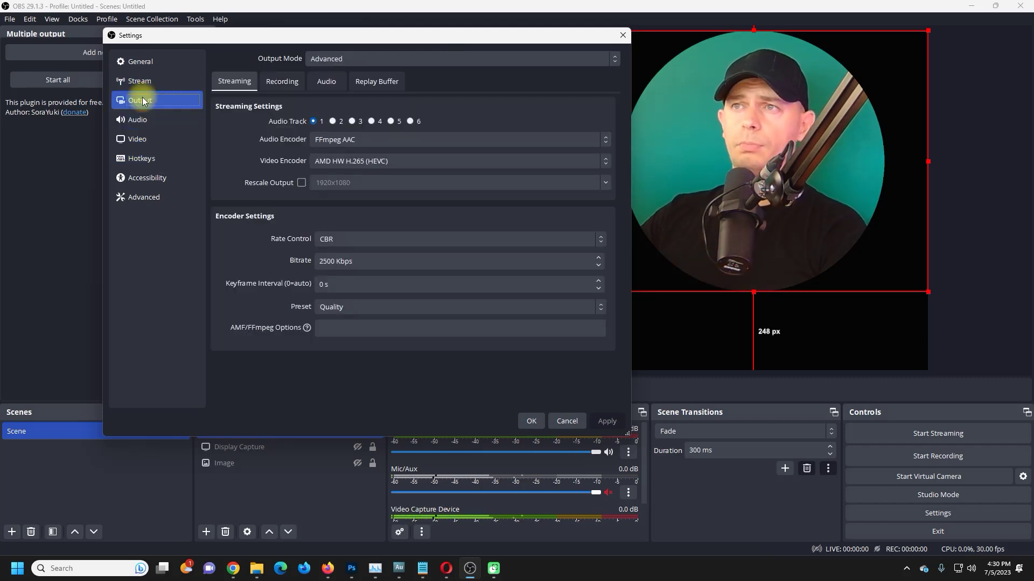
click(358, 59)
click(342, 66)
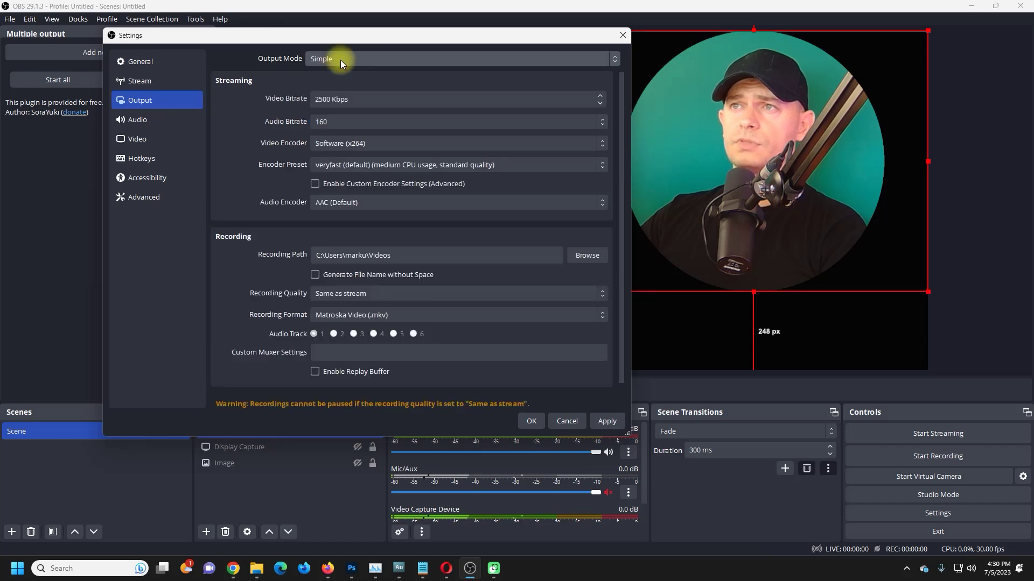
click(353, 59)
click(325, 85)
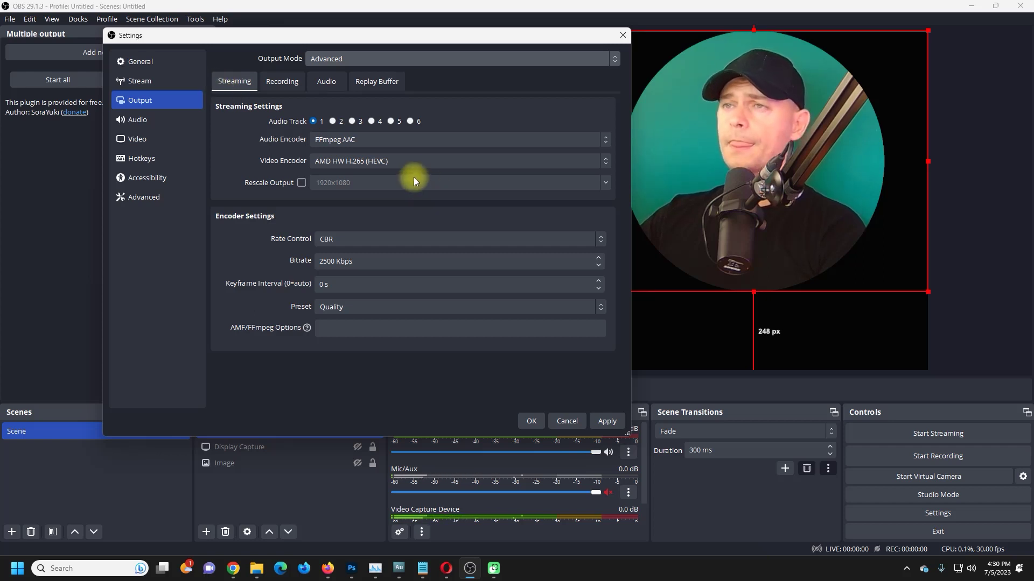
- Choose FFmpeg AAC as the streaming audio encoder and look through the video encoder options
drag(518, 35, 489, 34)
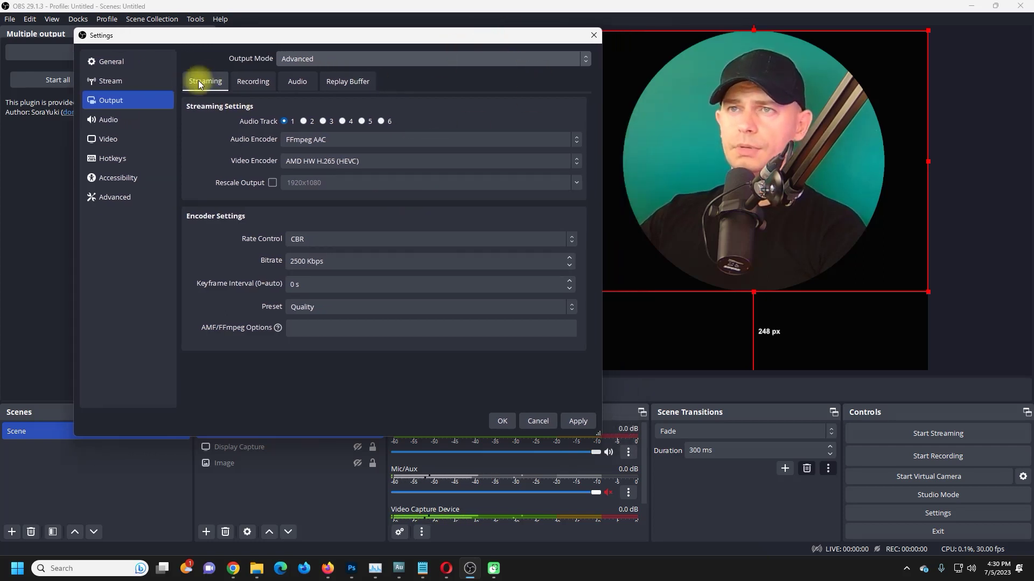
click(346, 140)
click(345, 139)
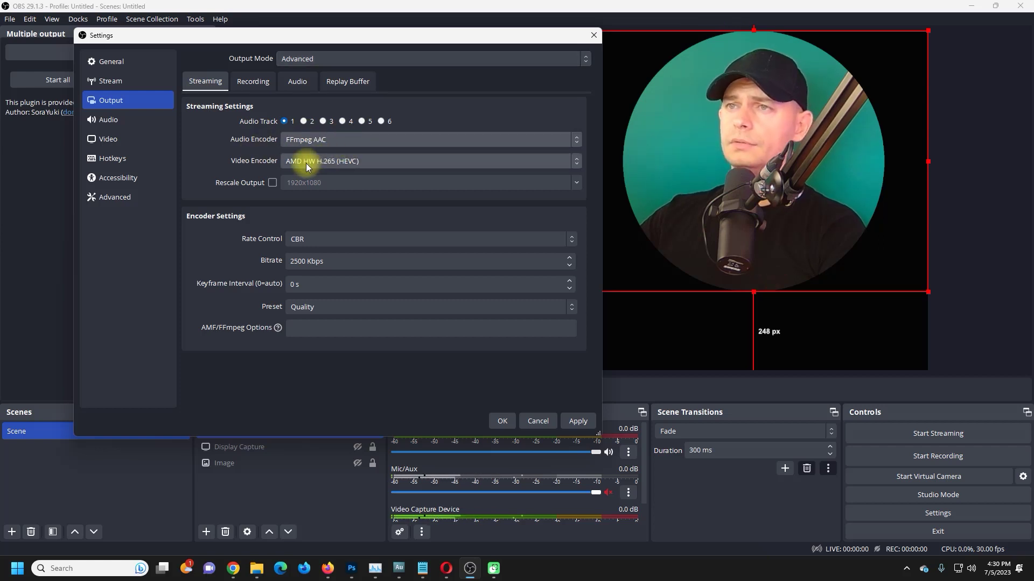
click(426, 162)
click(322, 162)
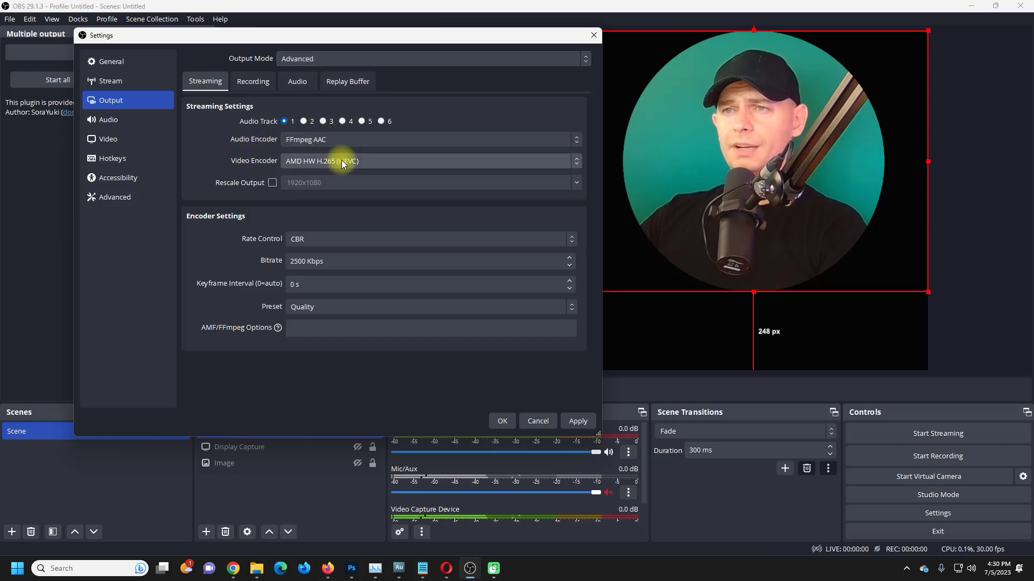
- Check the graphics card model in Task Manager and choose AMD HW H.265 (HEVC) as the streaming video encoder
click(301, 167)
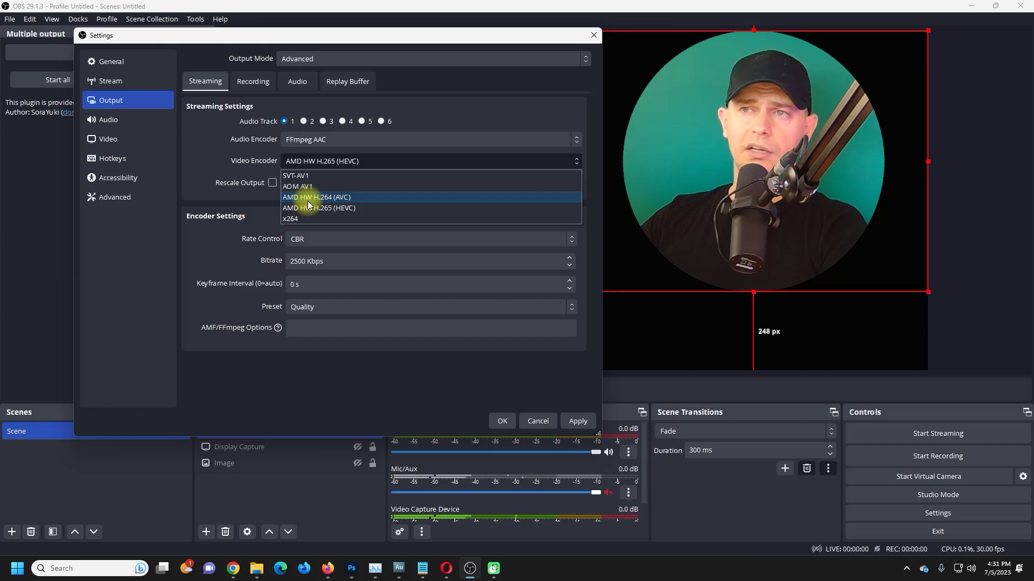
key(alt+Tab)
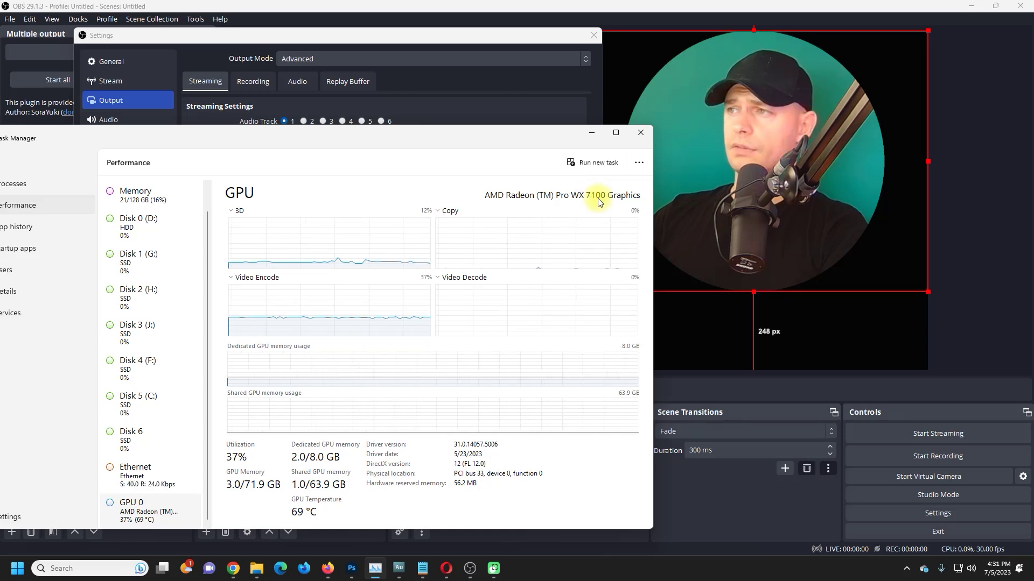
click(640, 132)
click(371, 161)
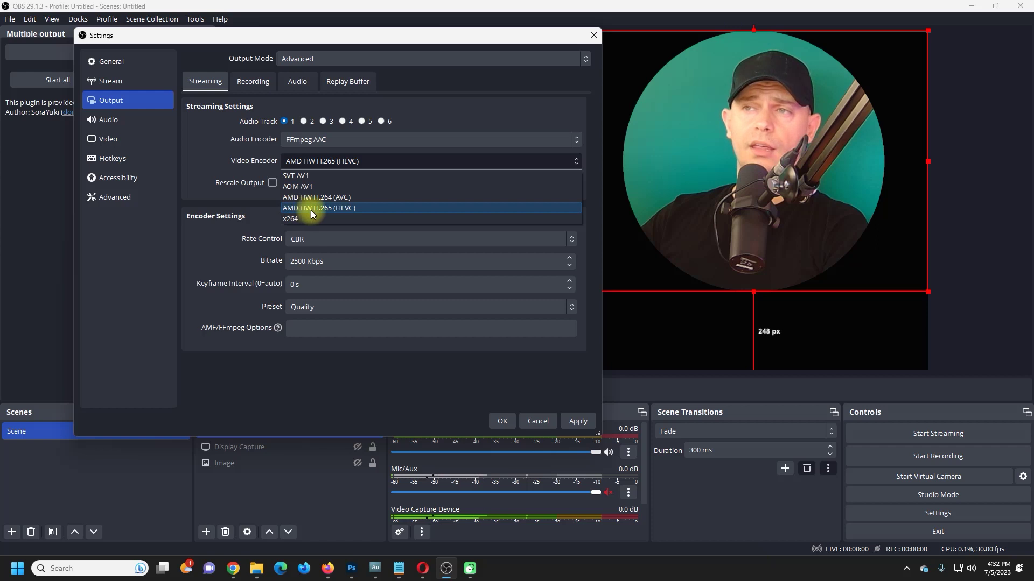
click(348, 211)
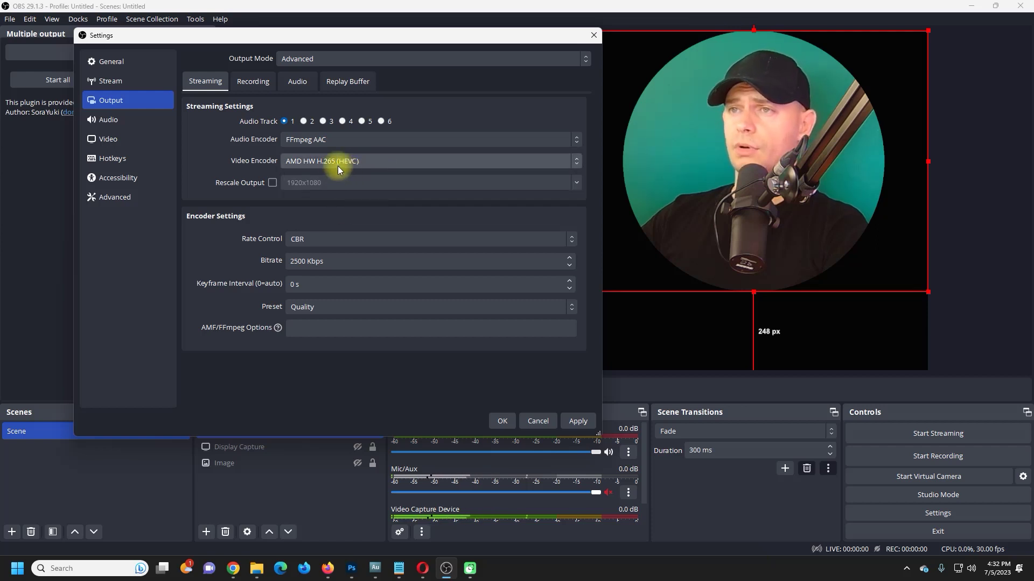
- Set the streaming encoder's bitrate to 3000 Kbps
double_click(317, 261)
mouse_move(329, 573)
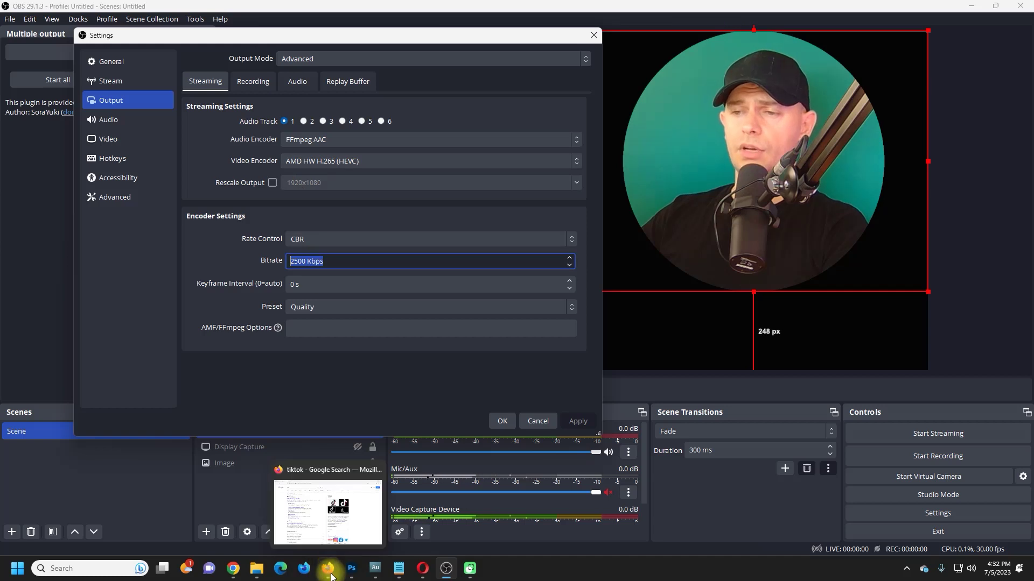
click(296, 261)
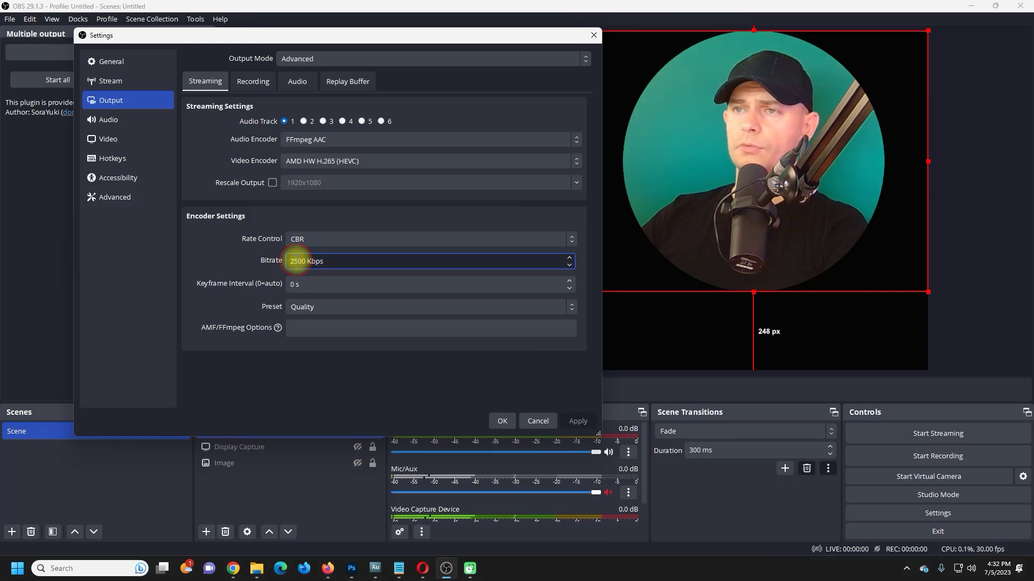
key(BackSpace)
key(BackSpace)
text(30)
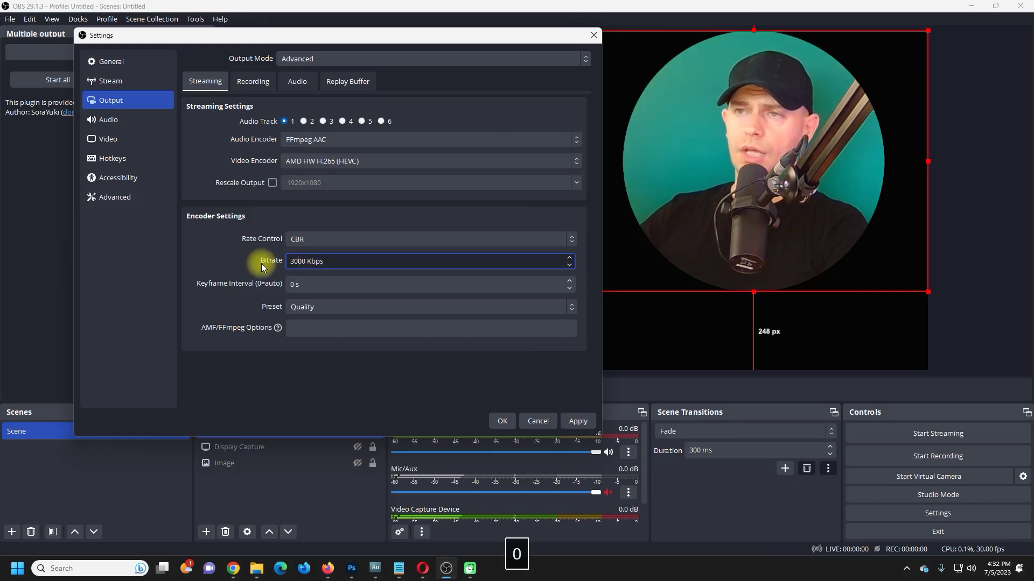
click(331, 261)
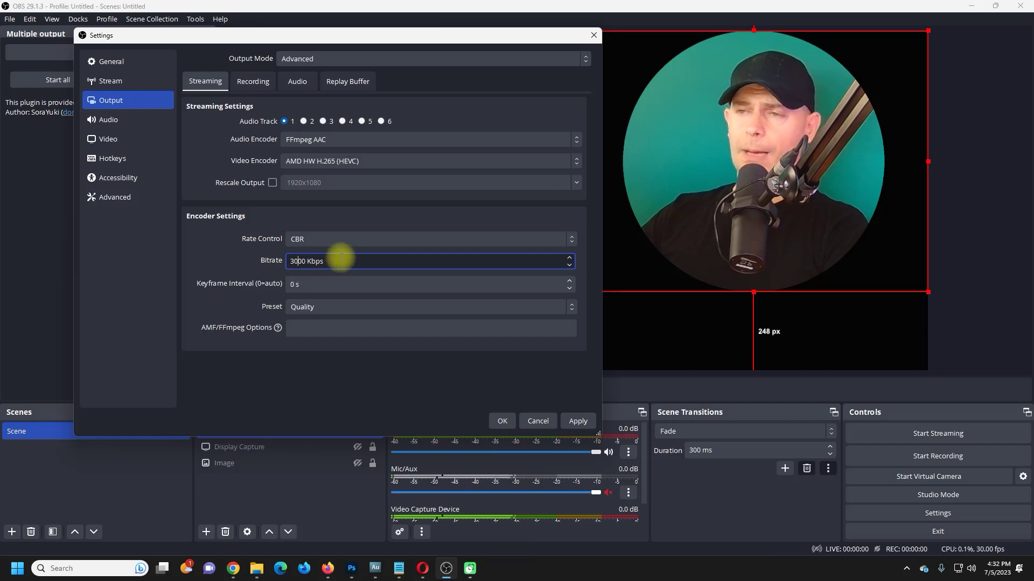
- Set the keyframe interval to 2 s and the preset to Balanced, and save the output settings
click(293, 284)
text(2)
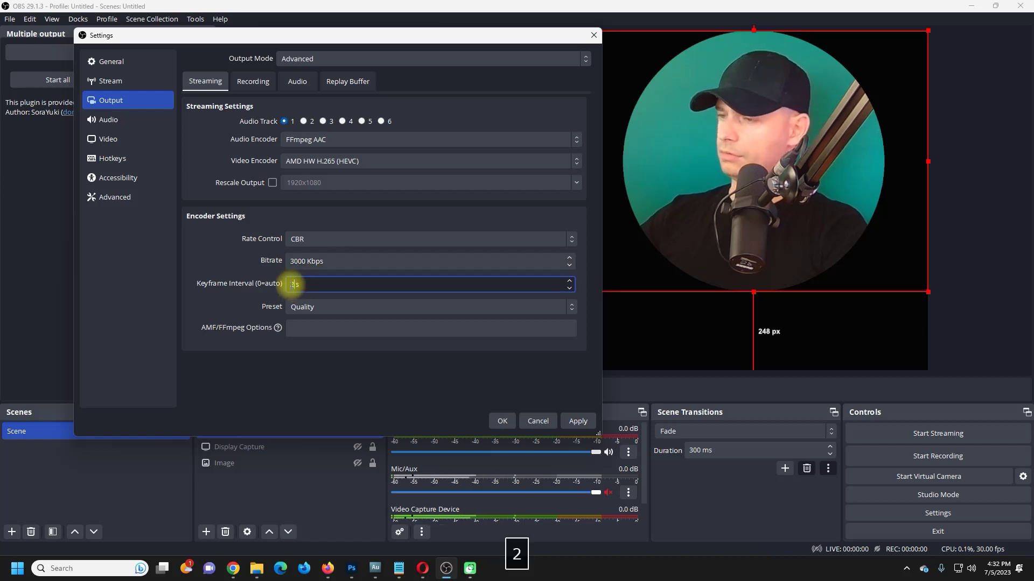
click(330, 303)
click(303, 331)
click(320, 311)
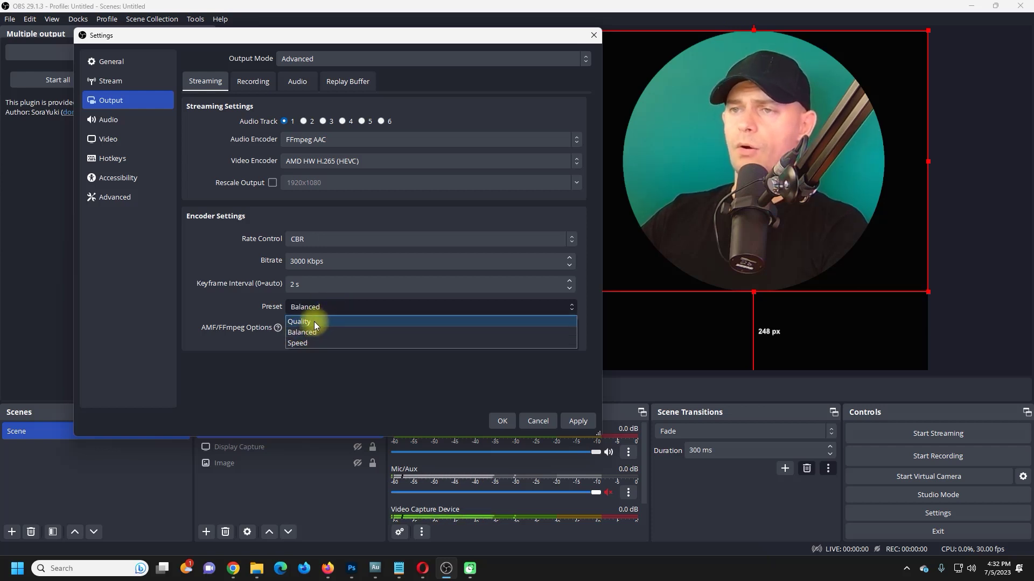
click(312, 332)
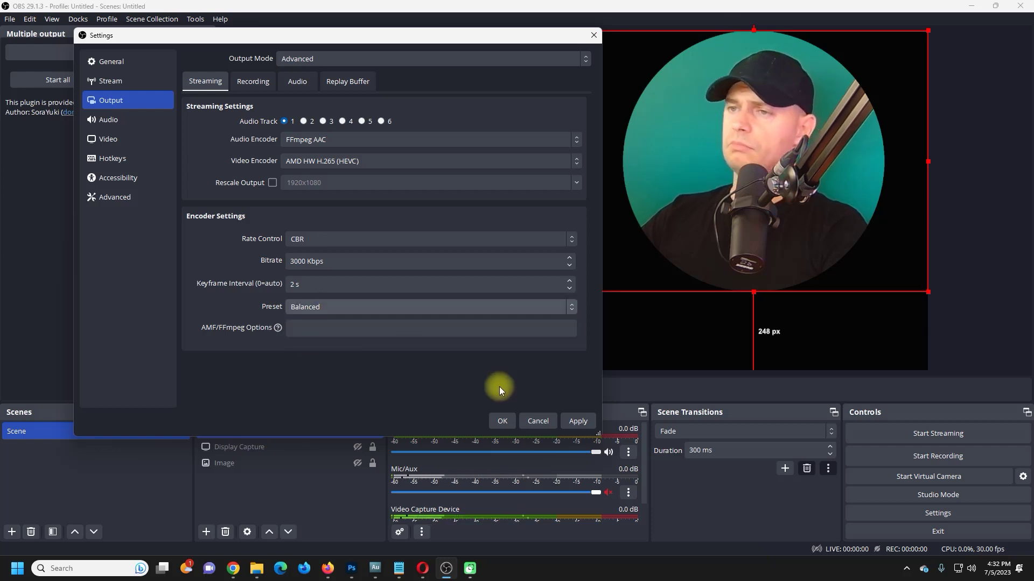
click(578, 422)
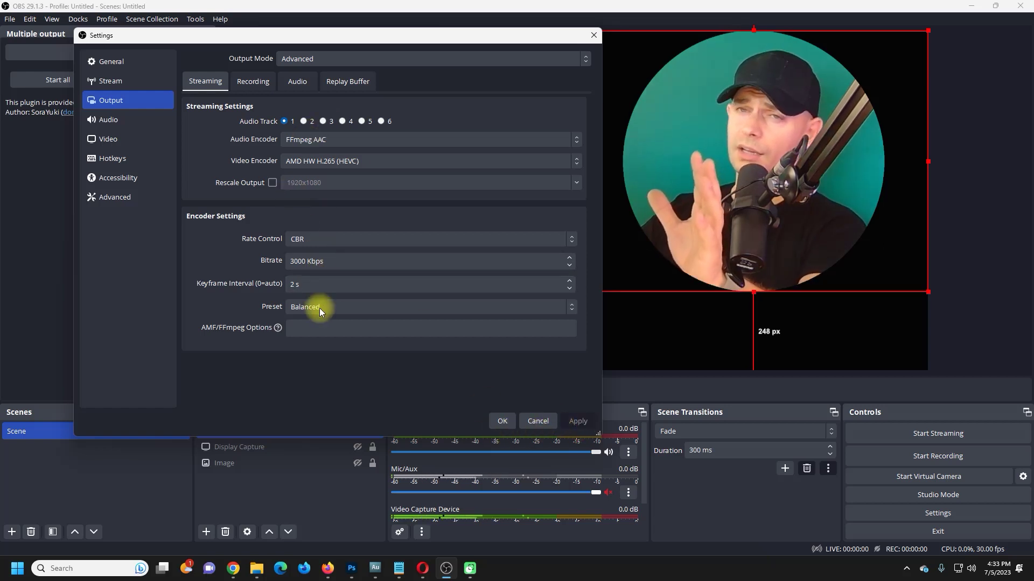
click(344, 264)
drag(343, 264, 277, 267)
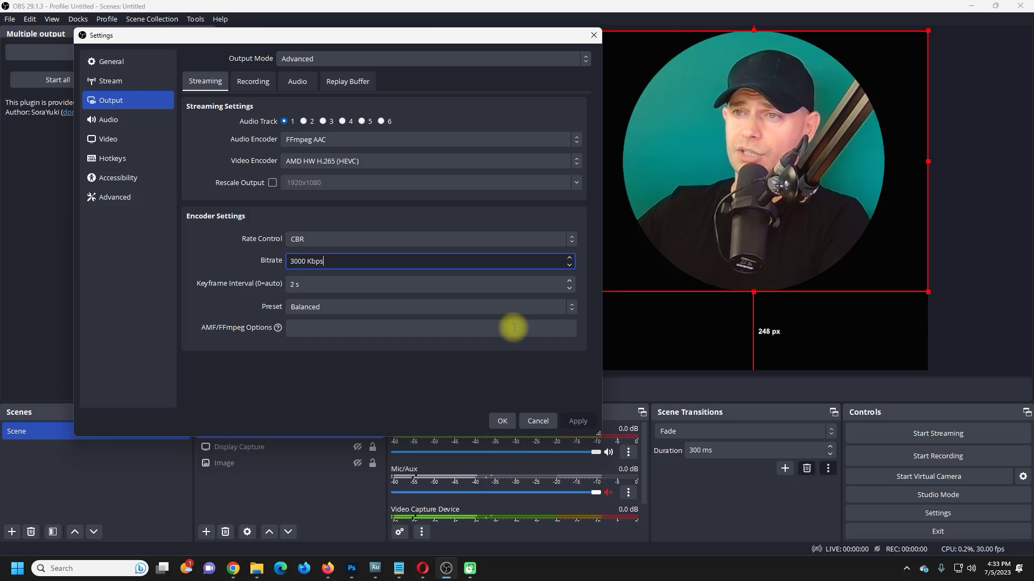
click(501, 420)
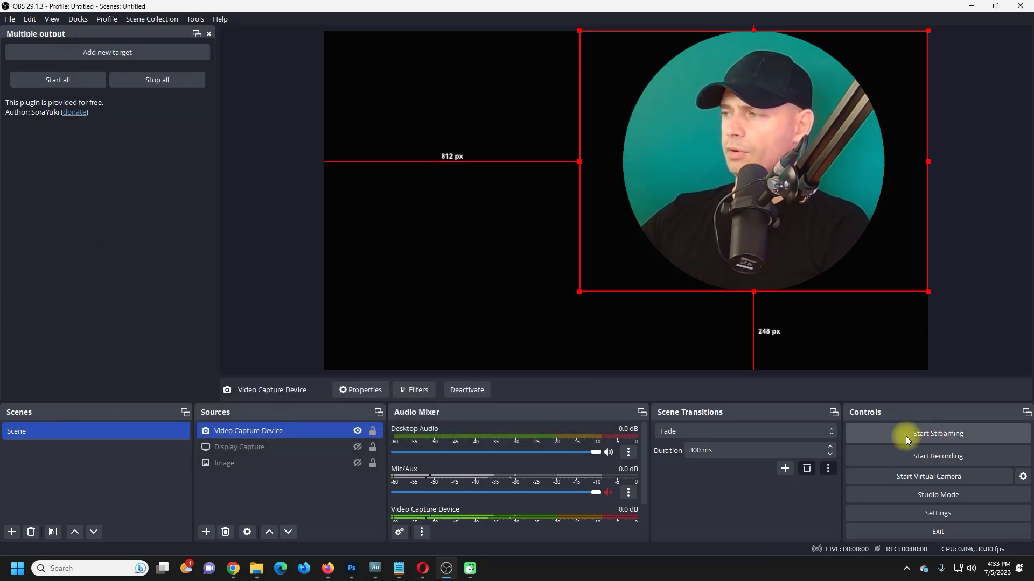
- Start streaming from OBS and switch to Chrome to check the live stream in YouTube Studio
click(890, 435)
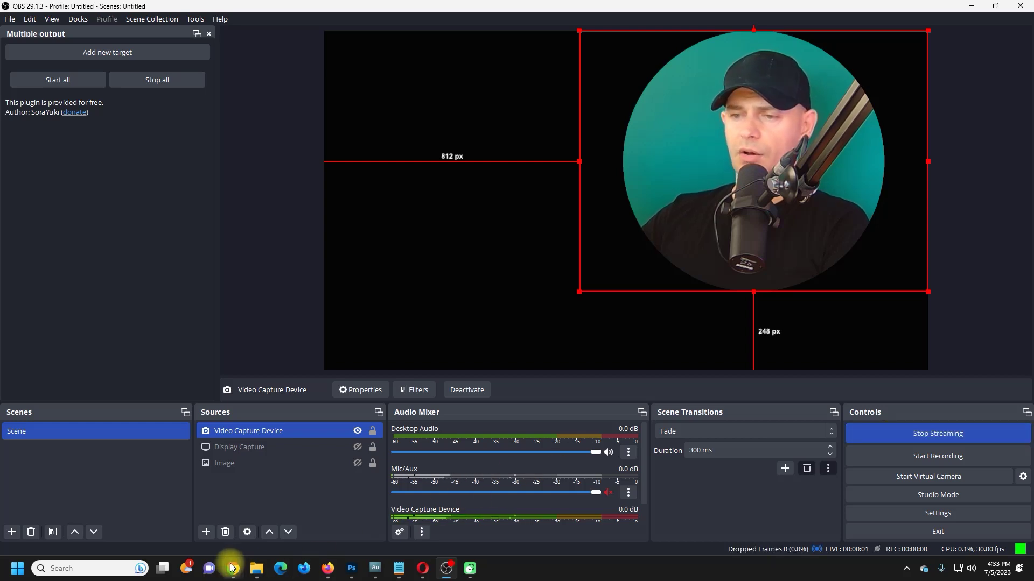
mouse_move(232, 568)
click(145, 518)
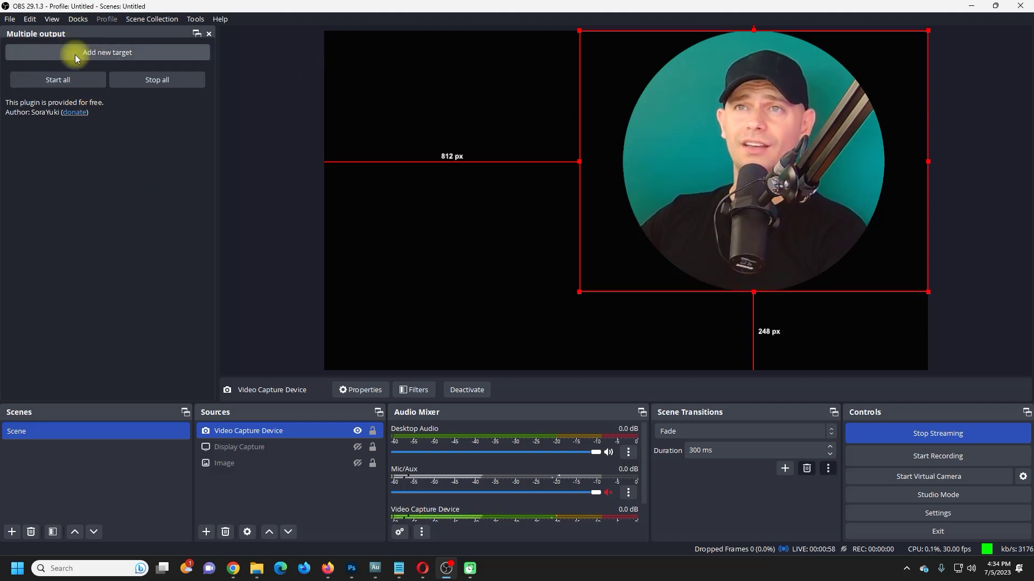
- Add a new streaming target to the multiple output plugin and name it Twitch
click(95, 58)
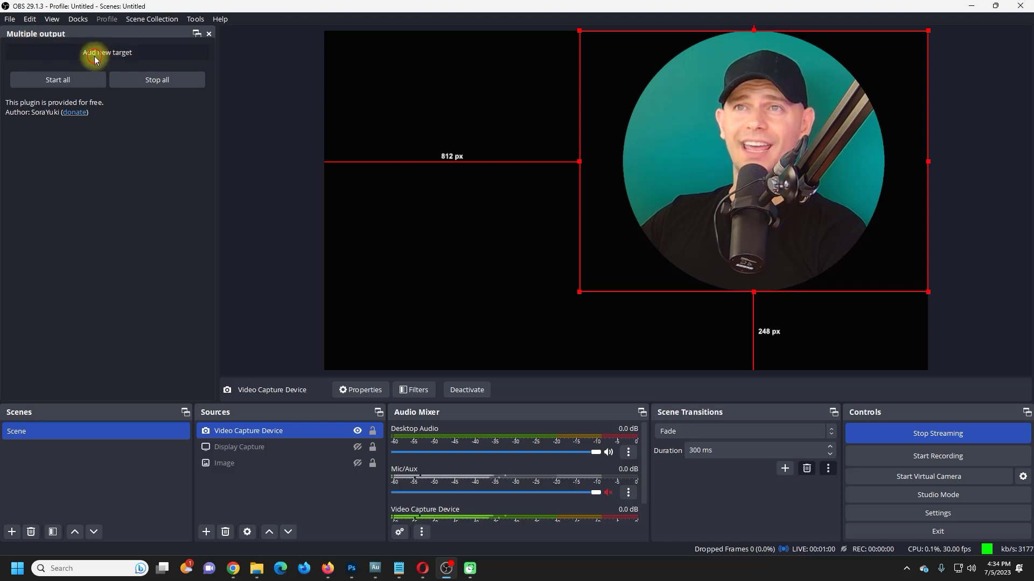
drag(506, 134, 302, 103)
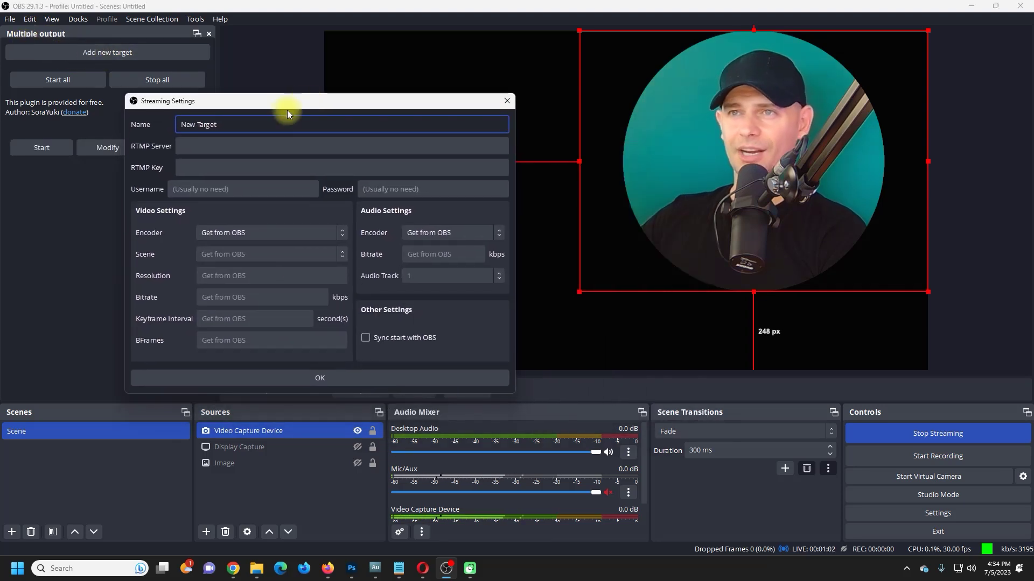
drag(178, 129, 293, 134)
text(Twitch)
click(293, 140)
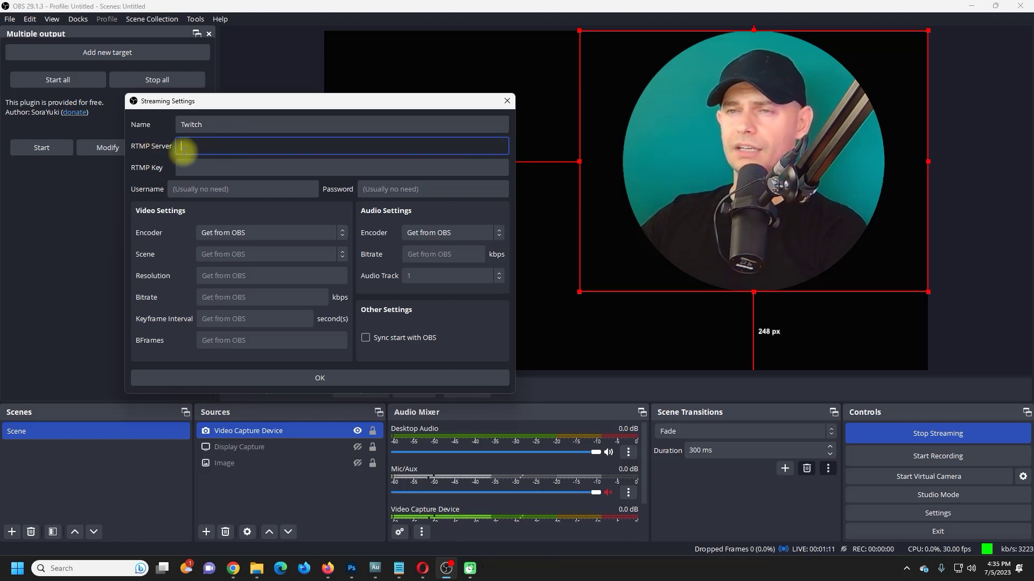
- Switch to Notepad, shrink its window beside the target settings, and highlight the default Twitch RTMP server address
click(399, 571)
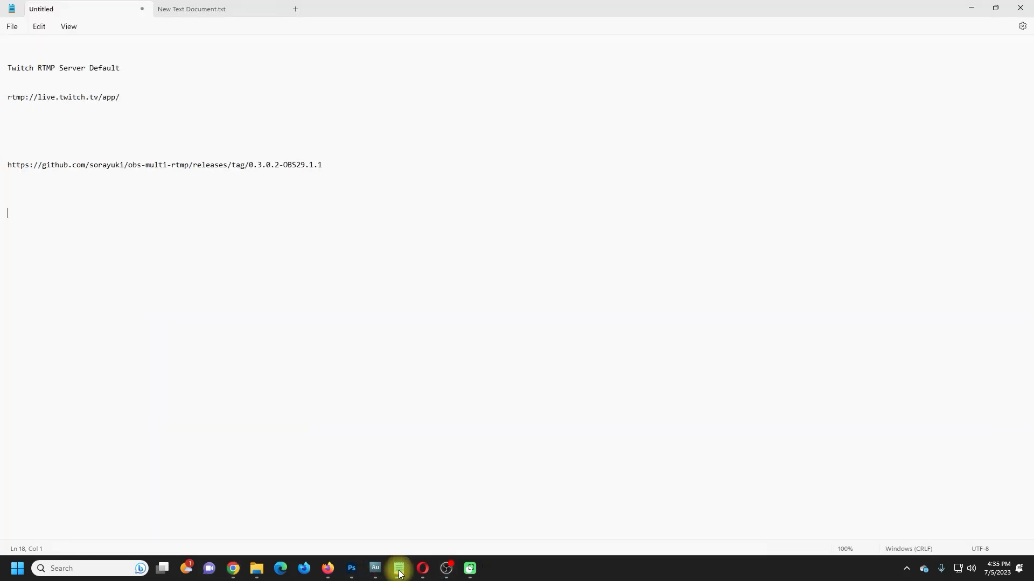
double_click(365, 15)
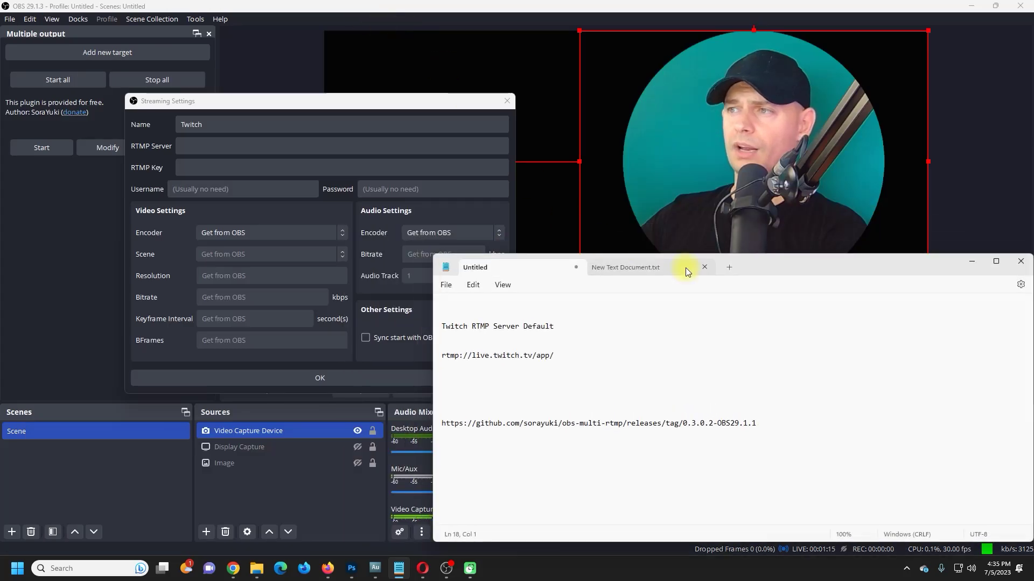
drag(616, 357, 409, 358)
click(571, 350)
key(Return)
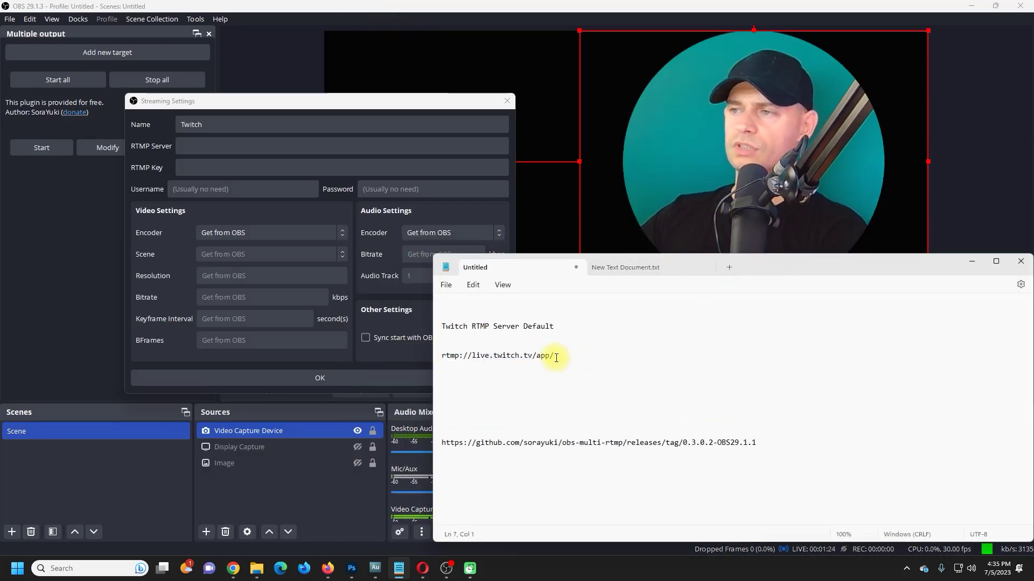
drag(556, 358, 441, 357)
- Switch to Chrome and examine Twitch's recommended ingest endpoints, including the server address listed for US Central: Dallas, TX (2)
click(233, 568)
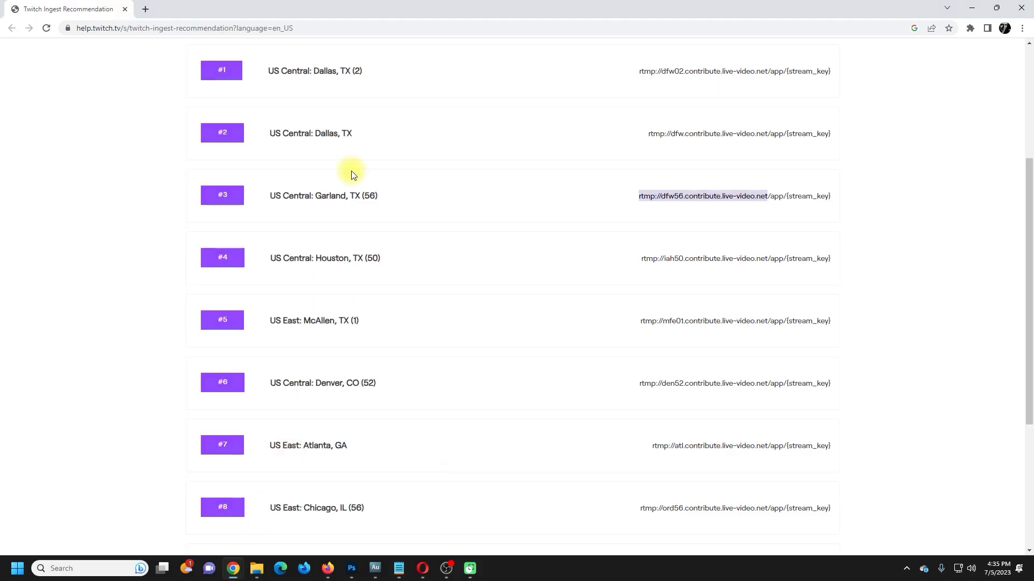
double_click(299, 7)
scroll(183, 250, up, 1)
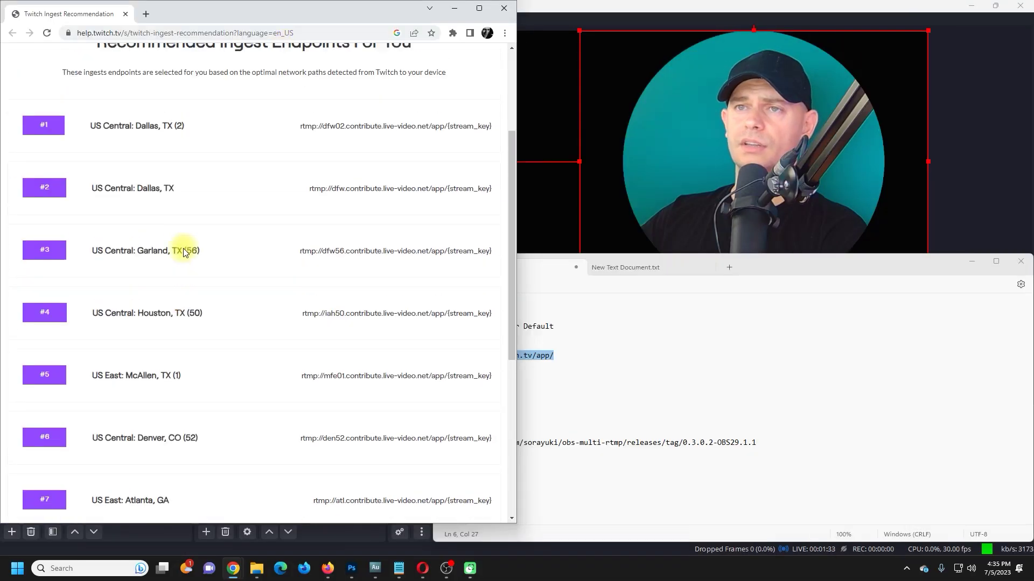
scroll(183, 252, up, 3)
drag(299, 291, 450, 301)
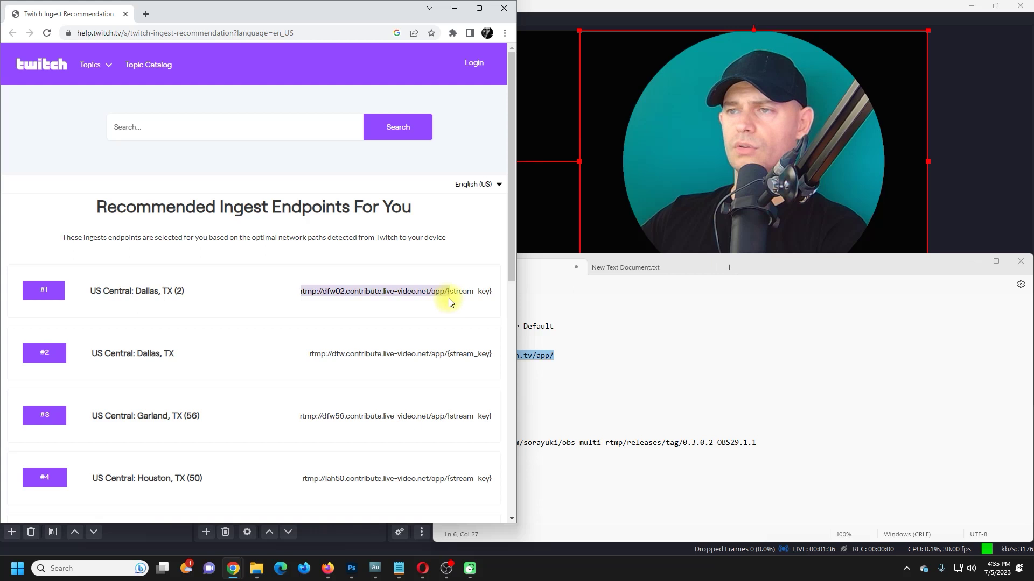
click(449, 302)
- Copy the Twitch ingest recommendation page's web address into the Notepad notes above the GitHub link
click(320, 36)
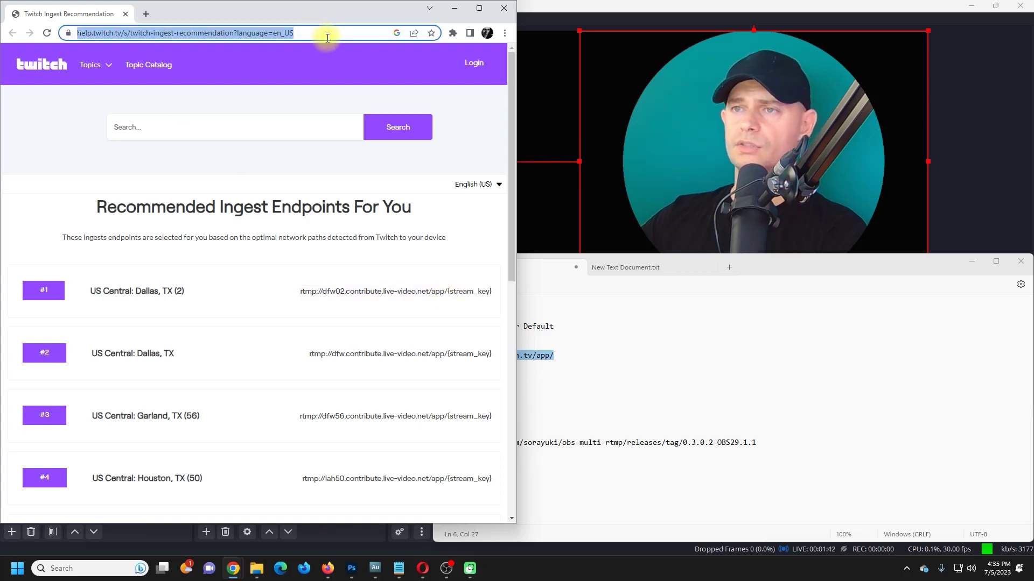
key(ctrl+c)
click(639, 425)
key(ctrl+v)
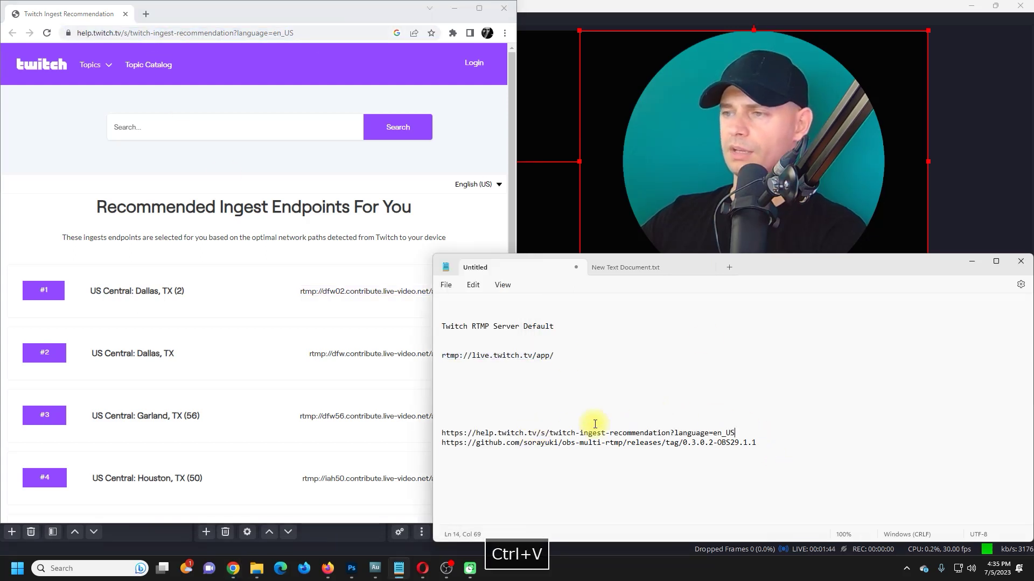
- Copy rtmp://live.twitch.tv/app/ from the notes and enter it as the Twitch target's RTMP server in OBS
drag(554, 355, 425, 356)
key(ctrl+c)
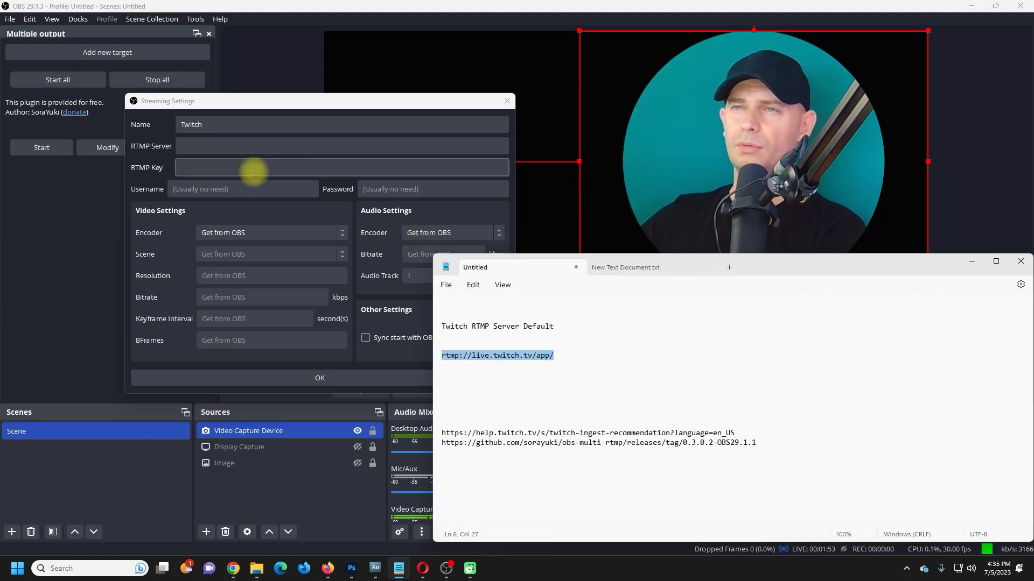
click(248, 145)
key(ctrl+v)
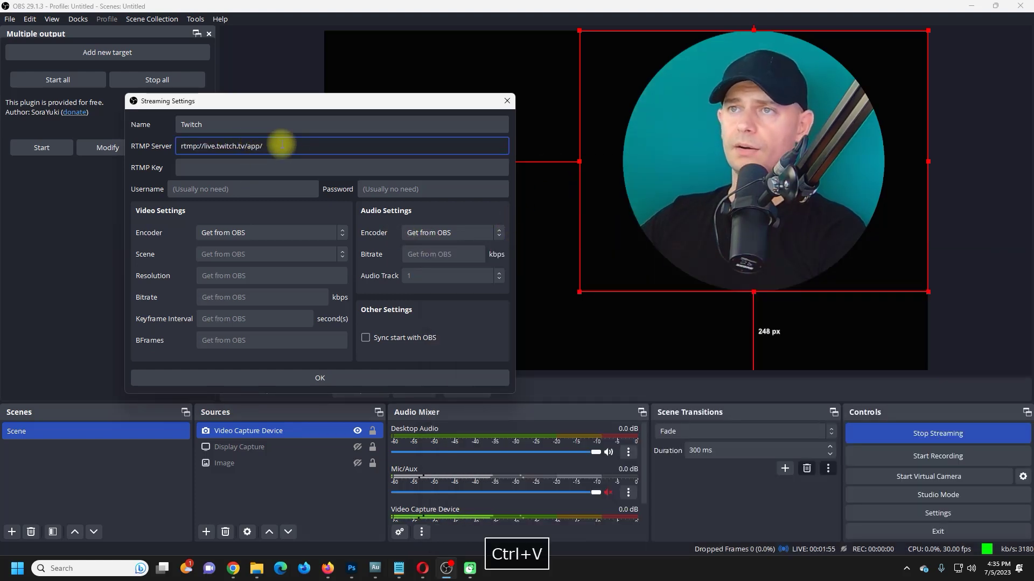
- Switch to Opera, open the stream settings in Twitch's Creator Dashboard, and copy the primary stream key
click(185, 167)
mouse_move(233, 571)
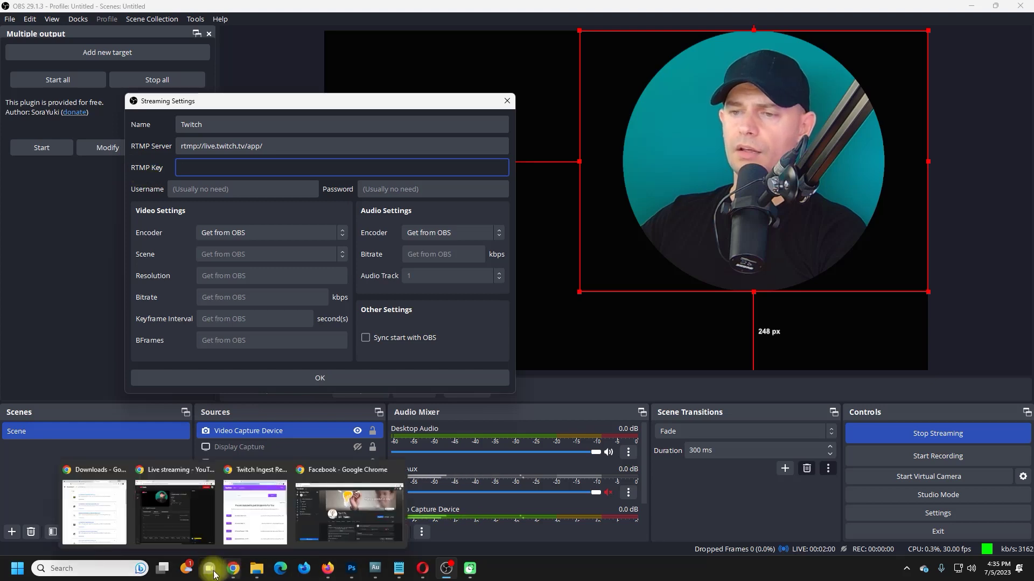
click(426, 575)
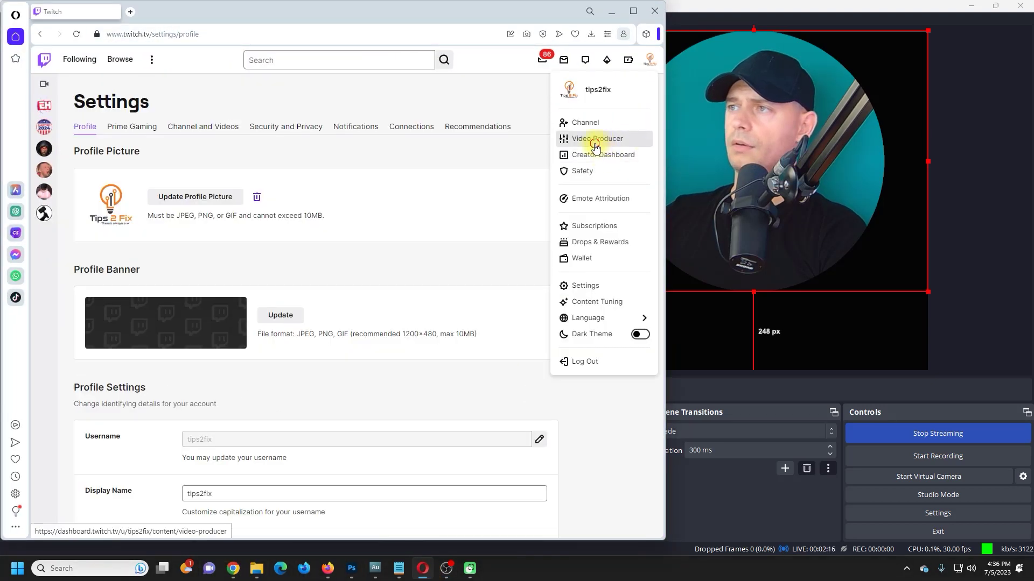
click(595, 140)
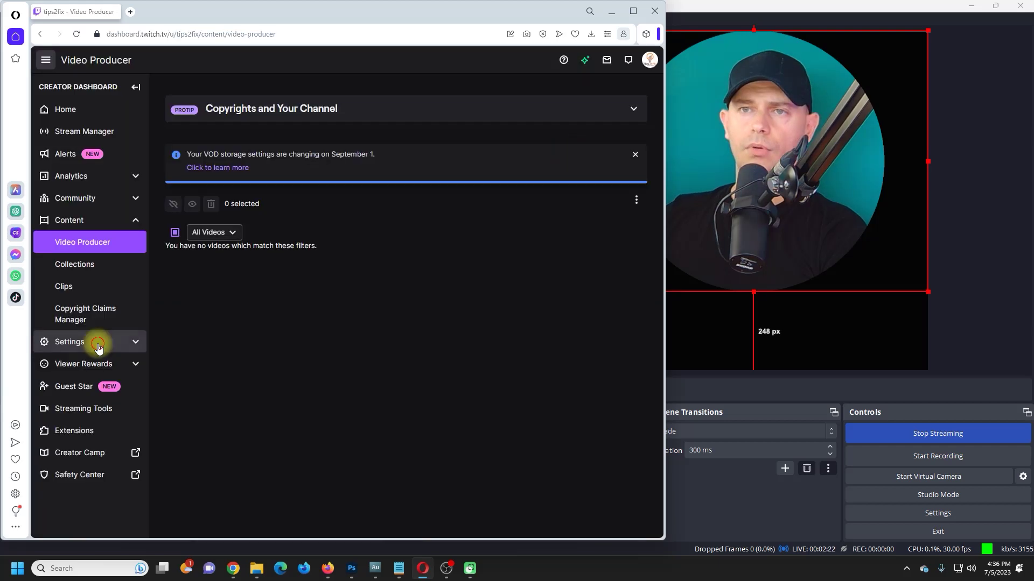
click(98, 345)
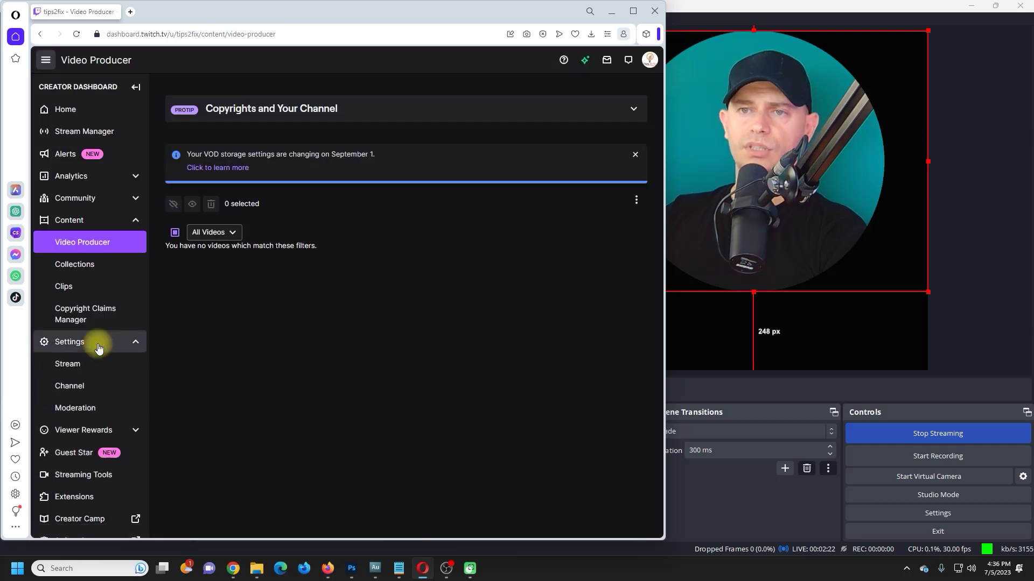
click(84, 364)
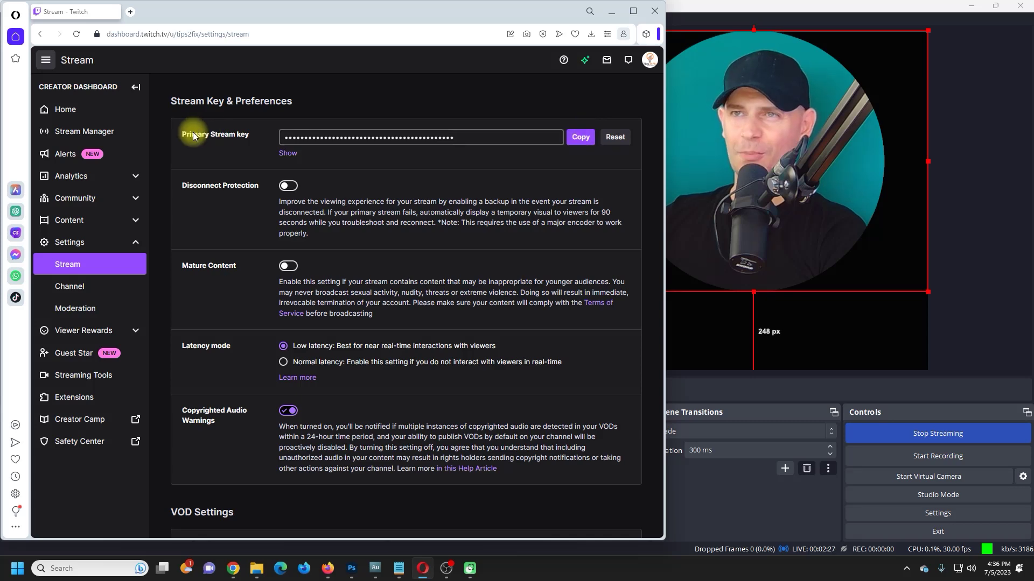
click(581, 138)
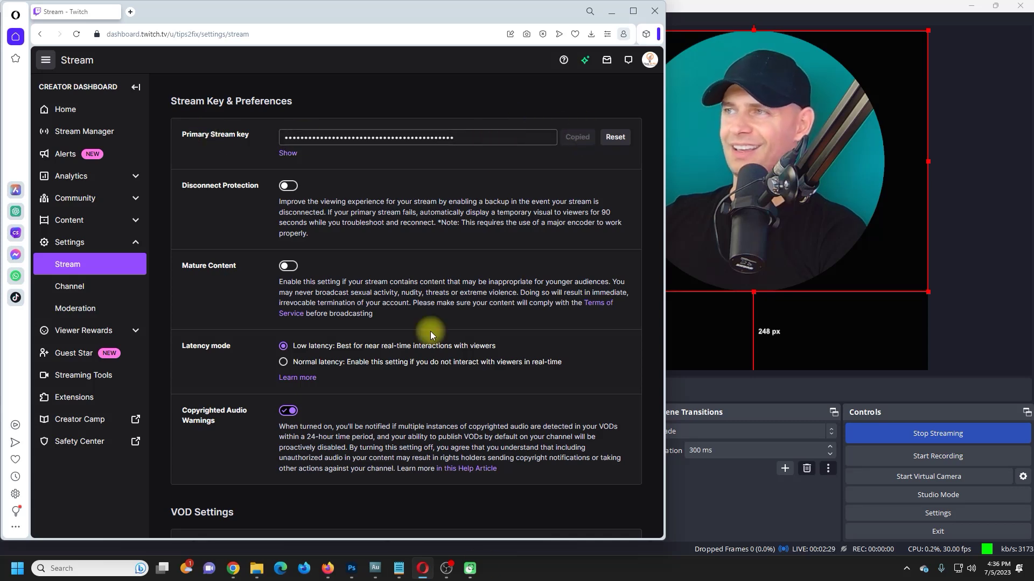
- Return to OBS and paste the Twitch stream key as the target's RTMP key
click(701, 552)
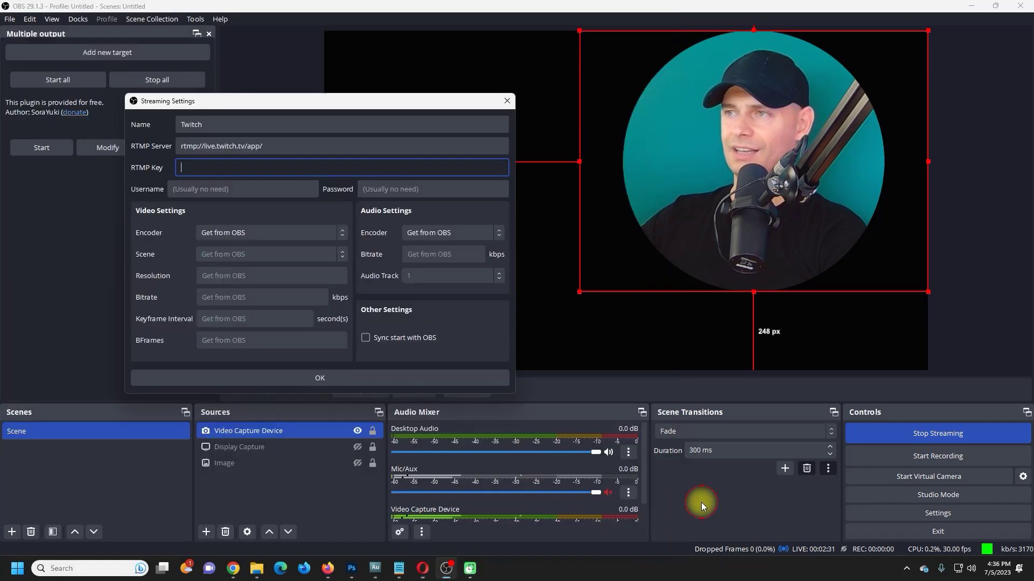
click(203, 168)
key(ctrl+v)
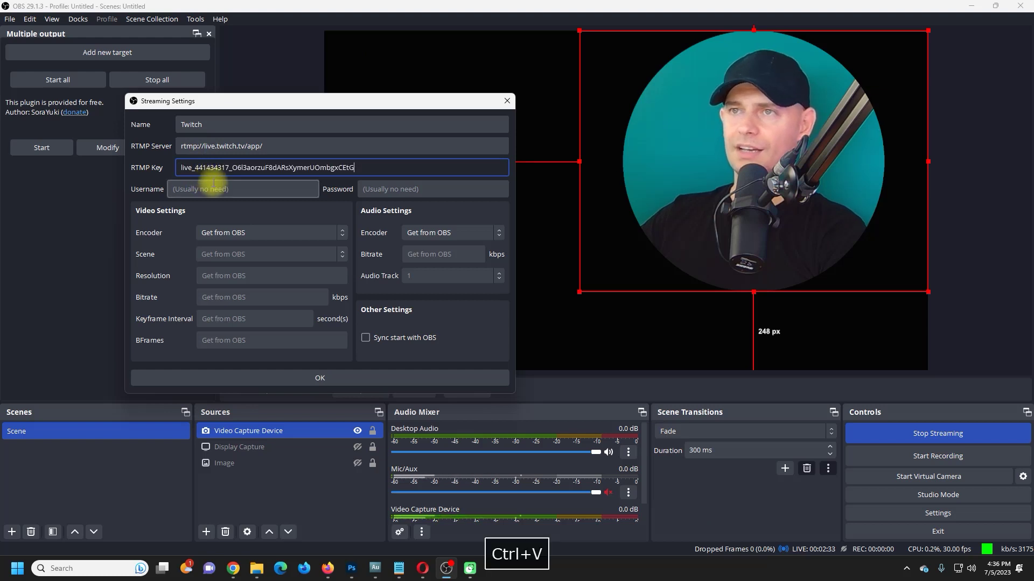
- Set the Twitch target's video encoder to AMD HW H.264 (AVC) [h264_fallback_amf] and its bitrate to 5000 kbps
click(262, 231)
click(323, 237)
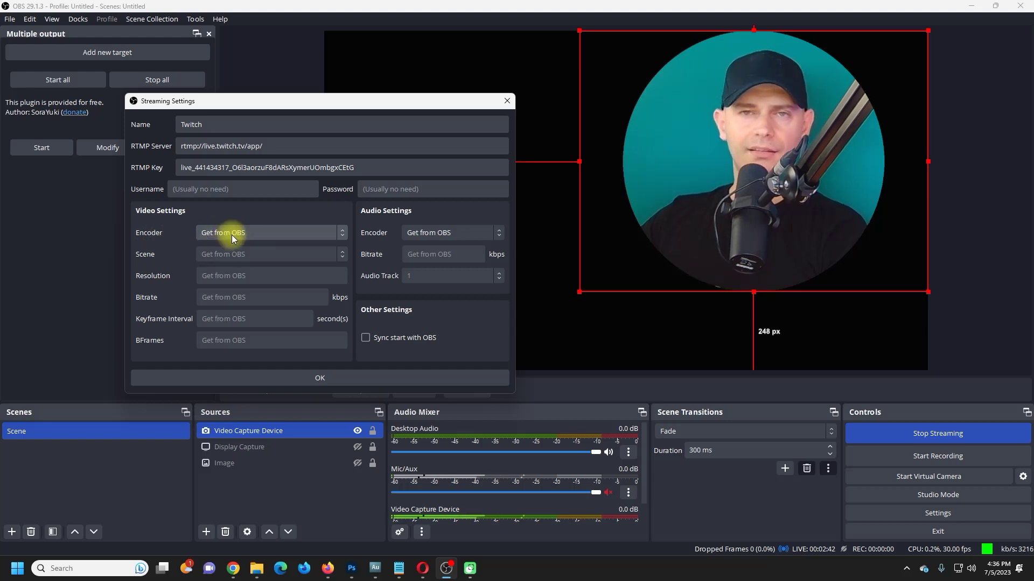
click(263, 232)
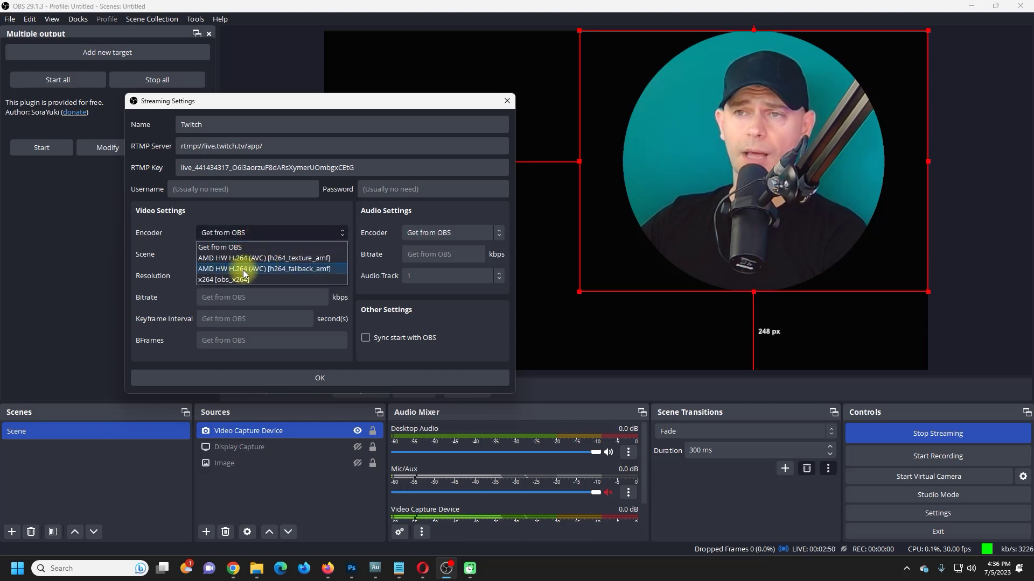
click(215, 270)
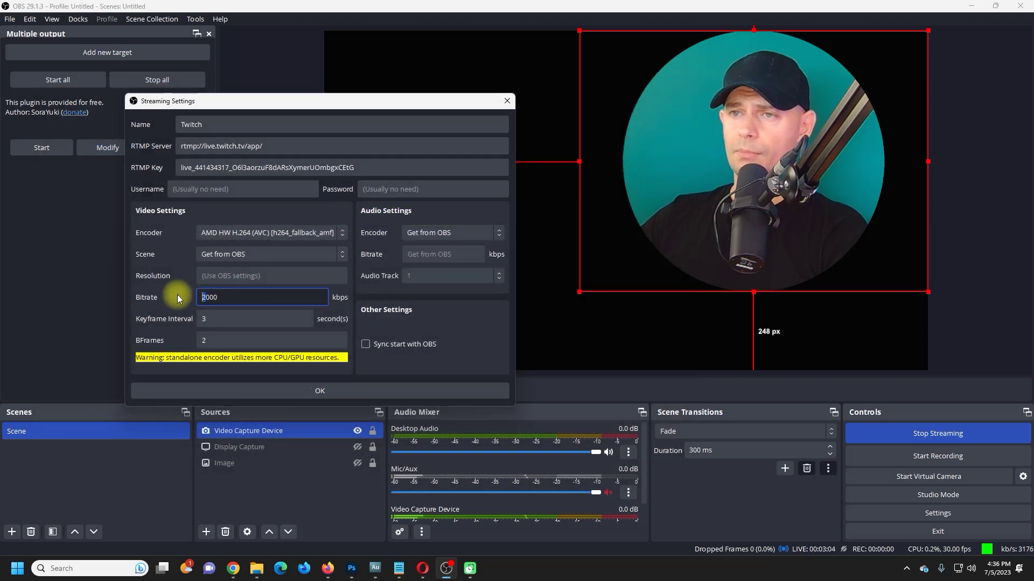
text(5)
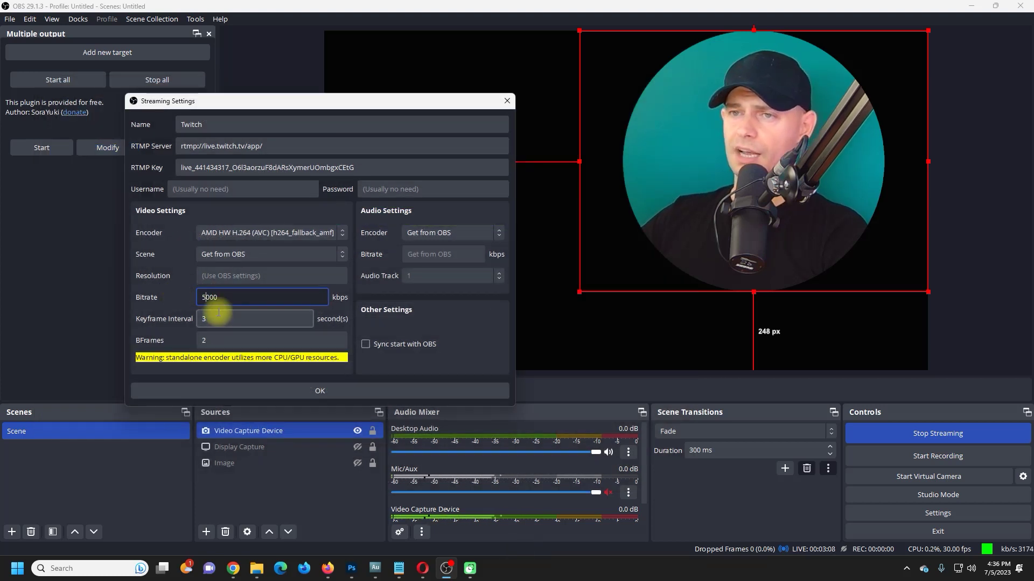
key(Tab)
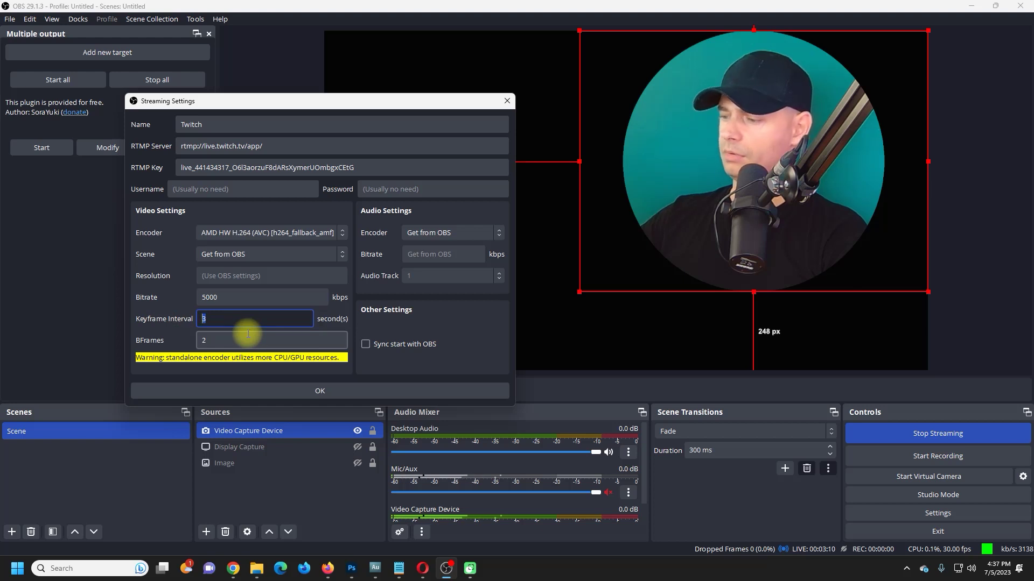
click(457, 326)
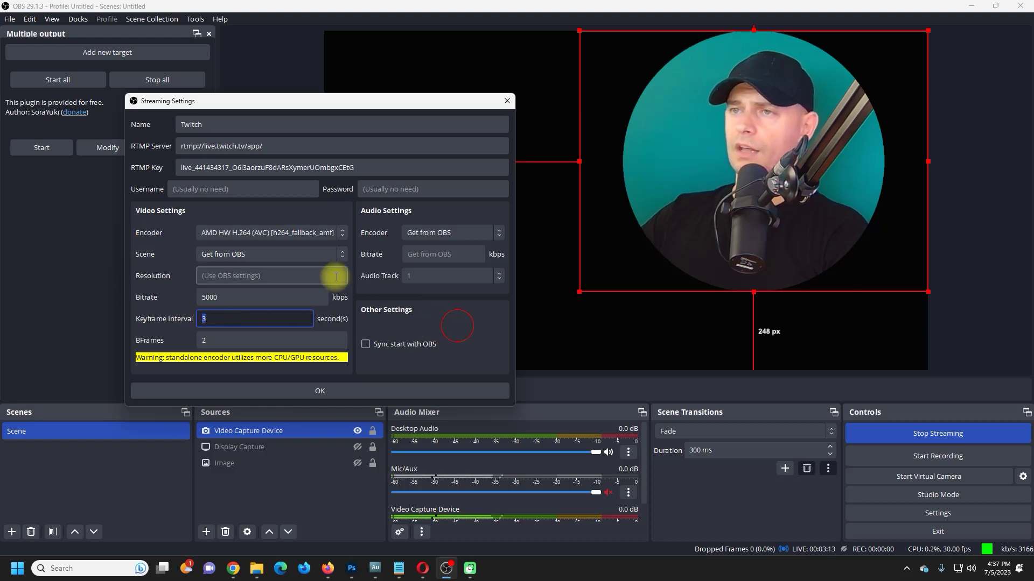
- Enable Sync start with OBS for the Twitch target, save its settings, and start the Twitch stream
click(366, 347)
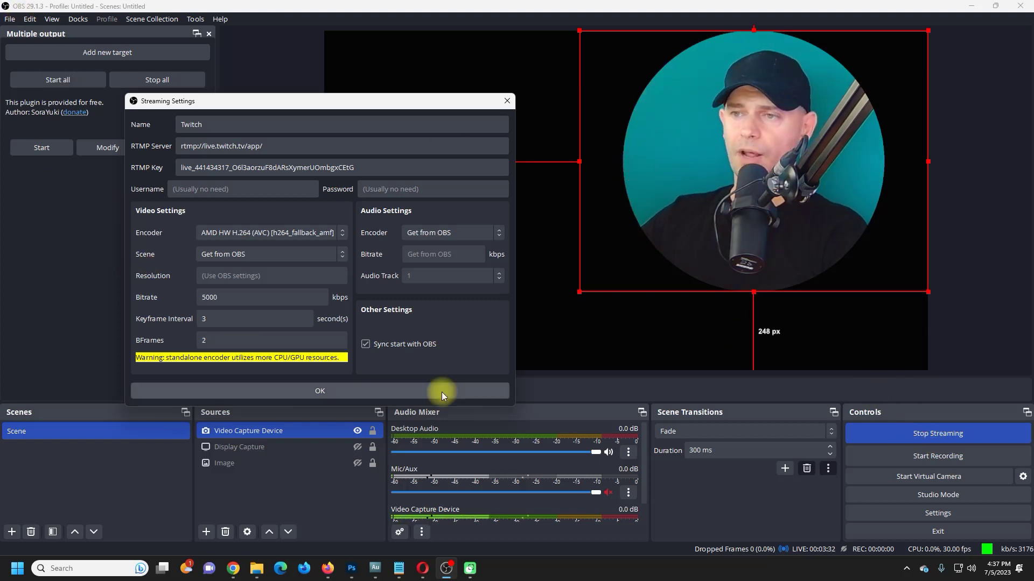
click(367, 344)
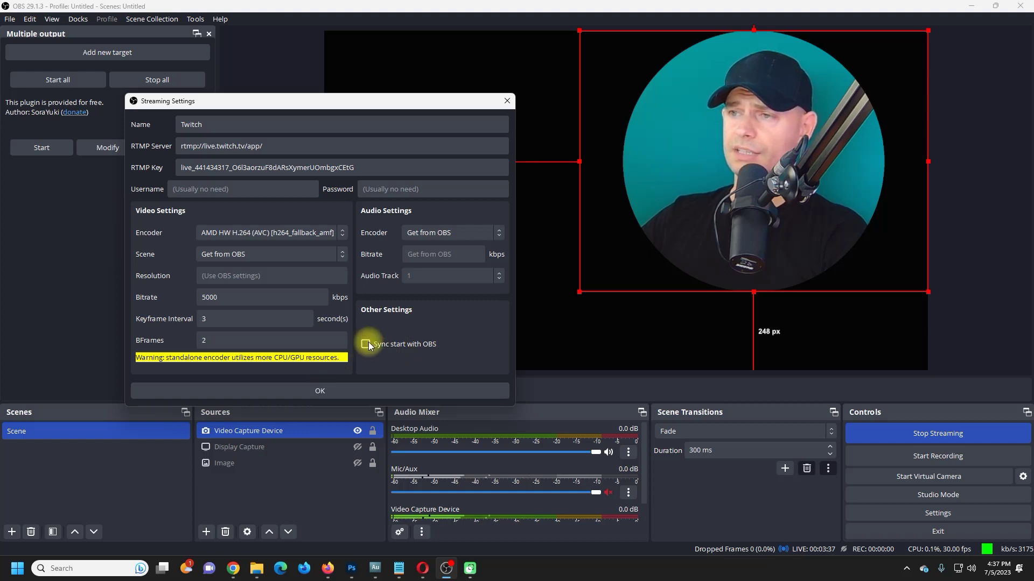
click(367, 344)
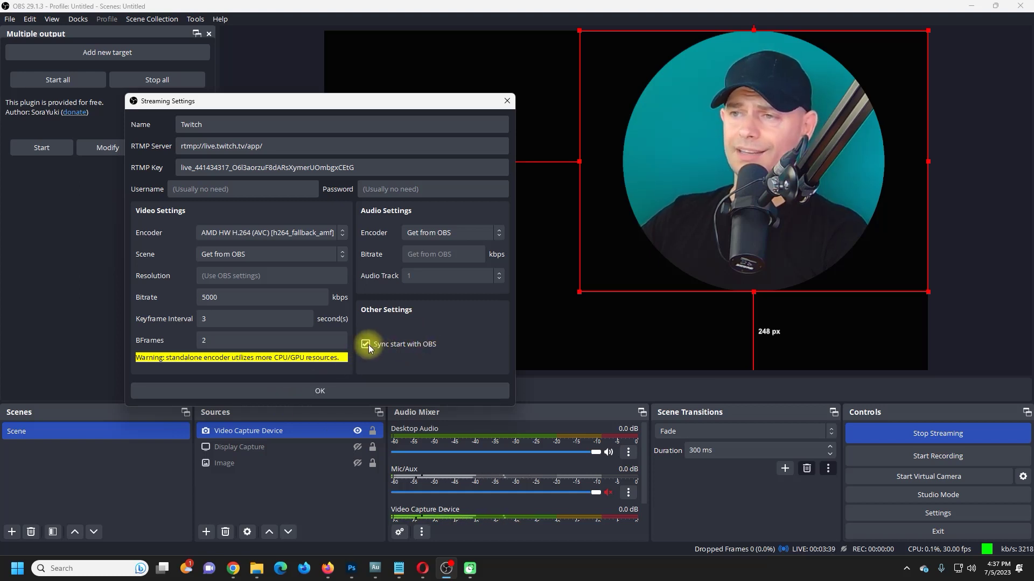
click(298, 388)
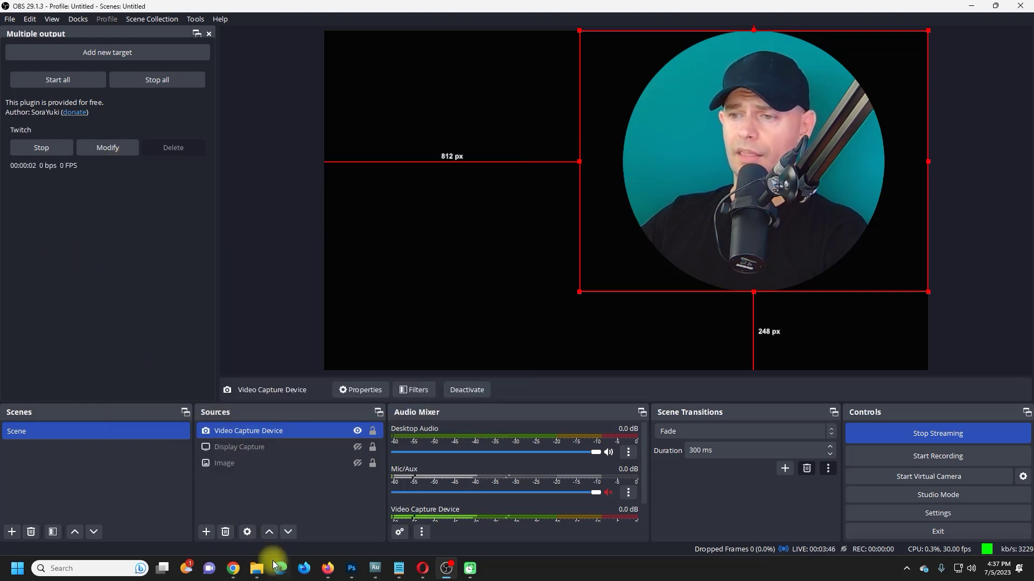
- Switch to Opera and check the live stream preview in Twitch's Stream Manager, briefly in a maximized window
mouse_move(422, 566)
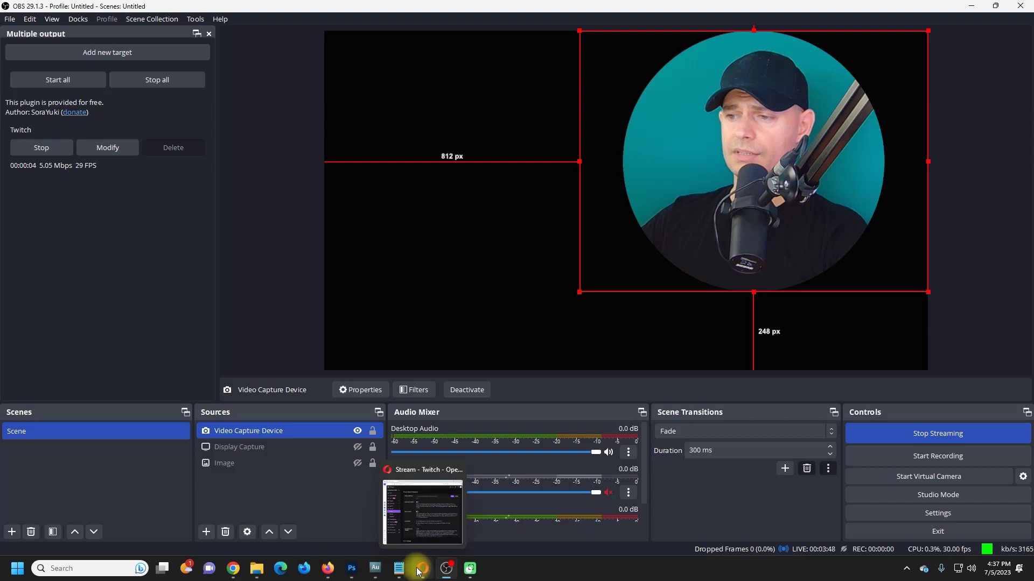
click(422, 521)
click(82, 132)
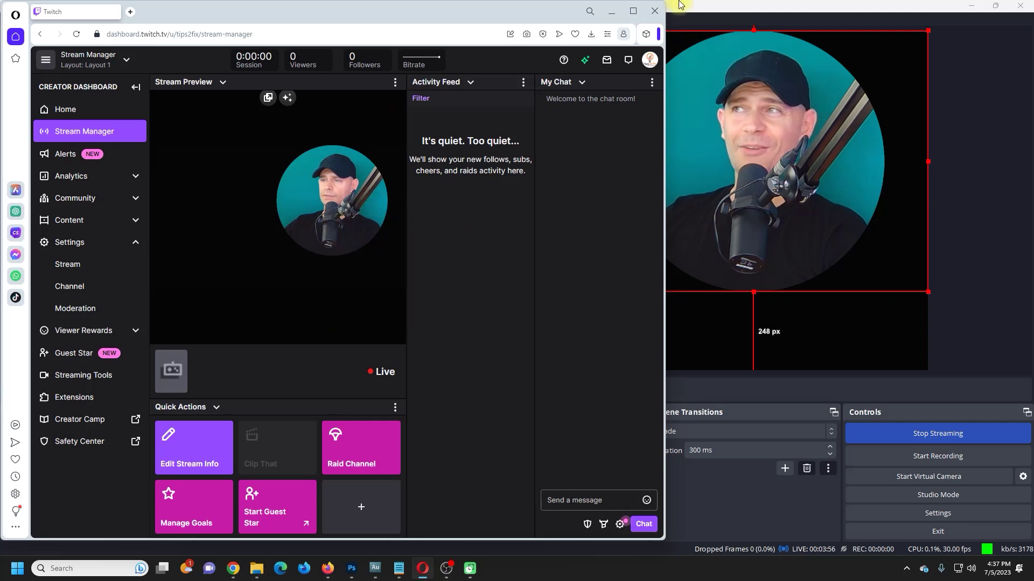
click(633, 11)
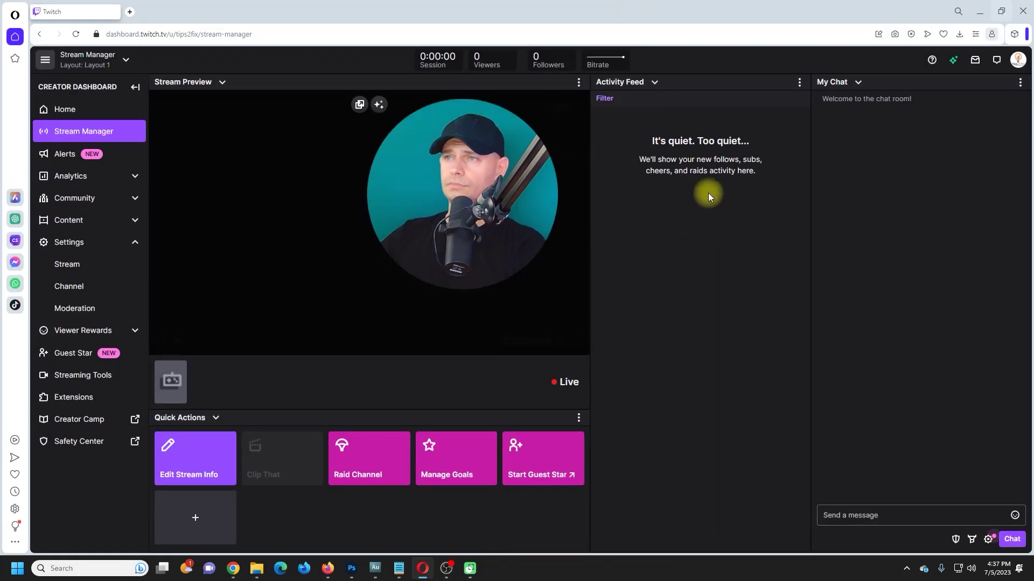
click(1001, 10)
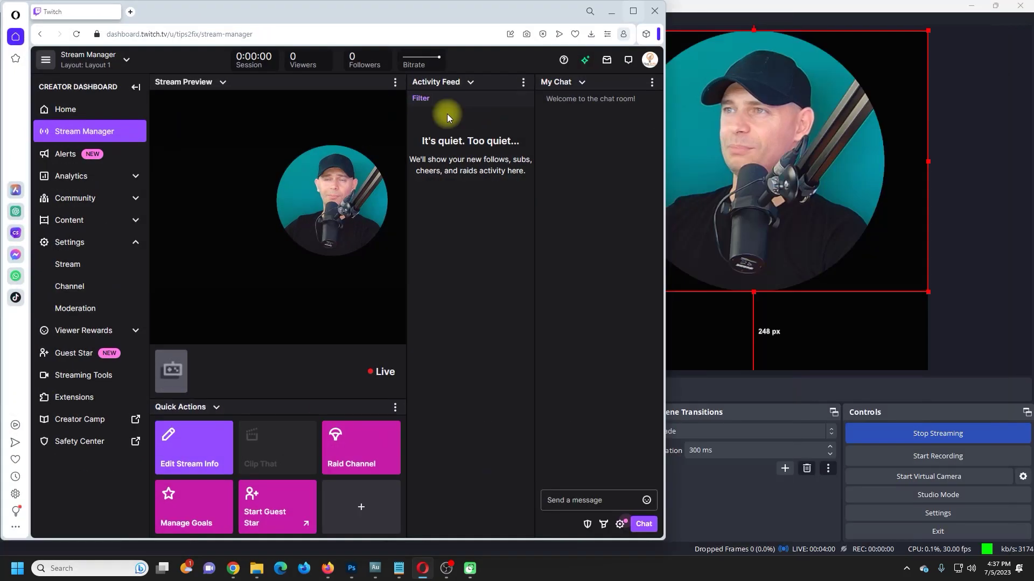
click(613, 12)
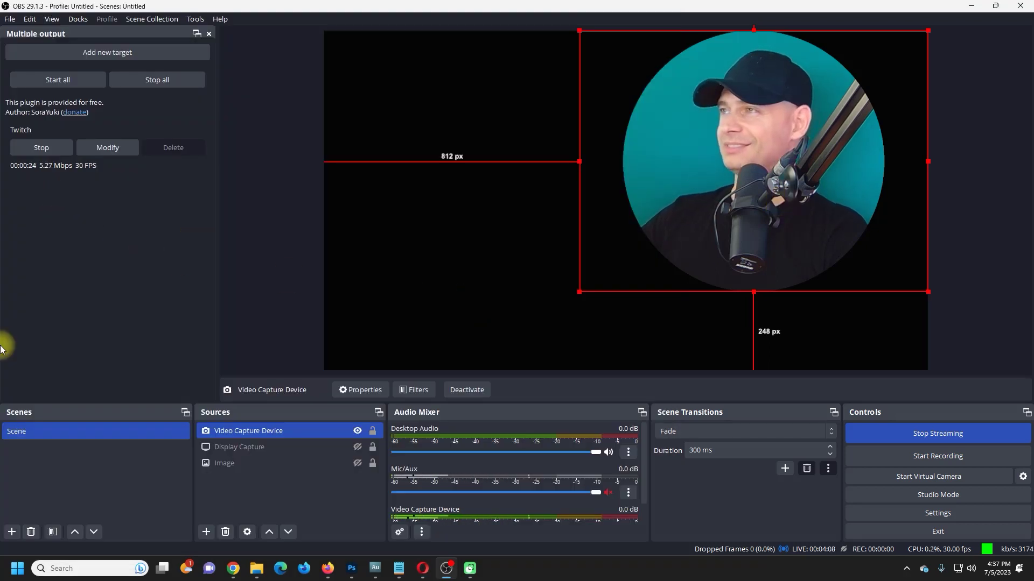
click(95, 52)
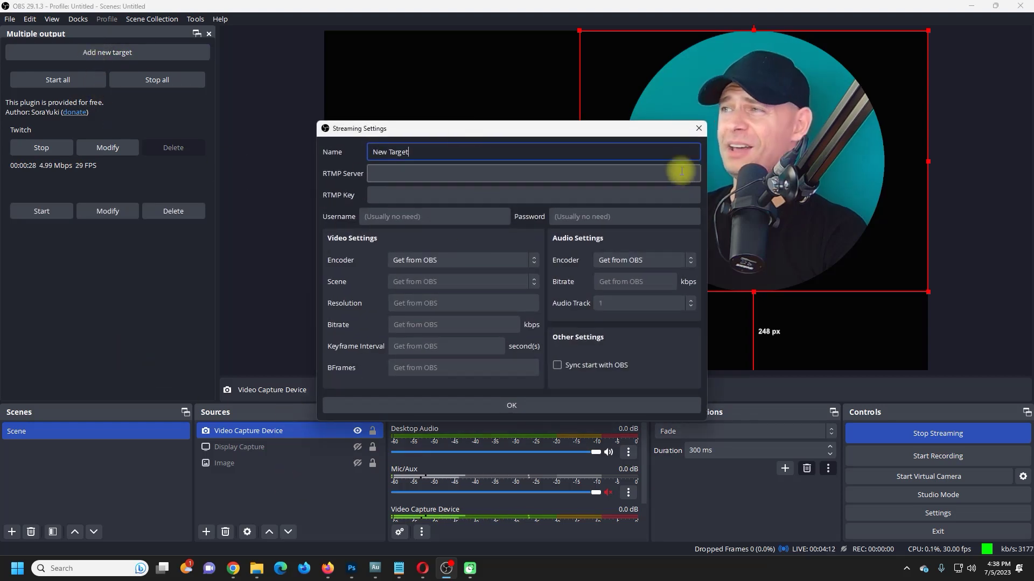
click(703, 127)
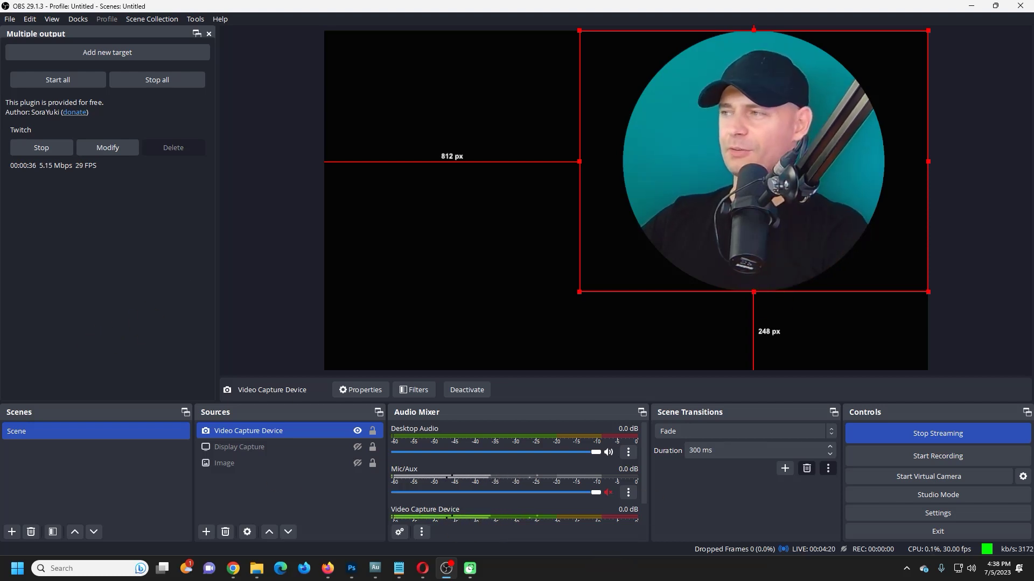
- Open Task Manager and examine the GPU and CPU performance graphs in a maximized window while streaming
right_click(592, 566)
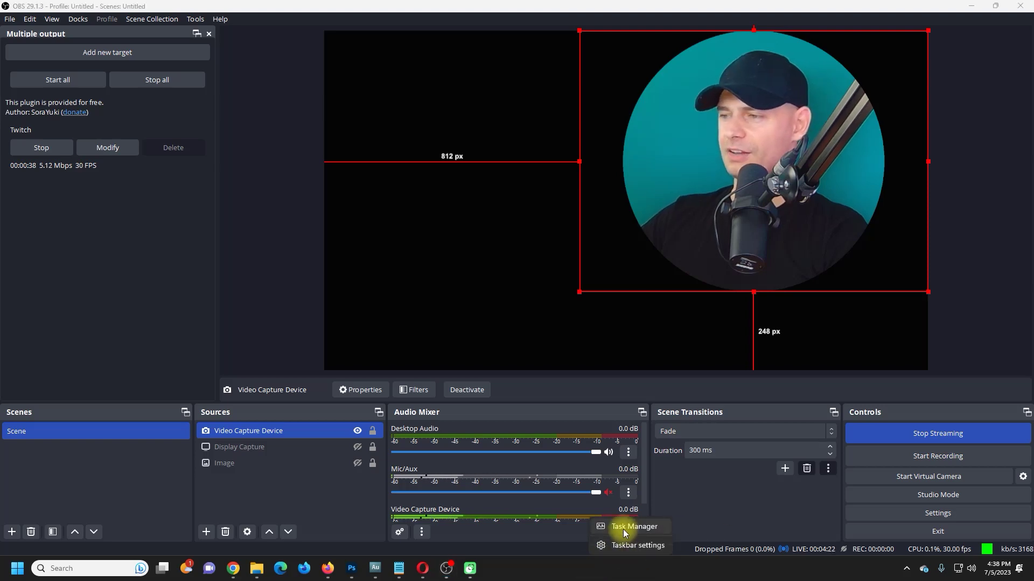
click(636, 489)
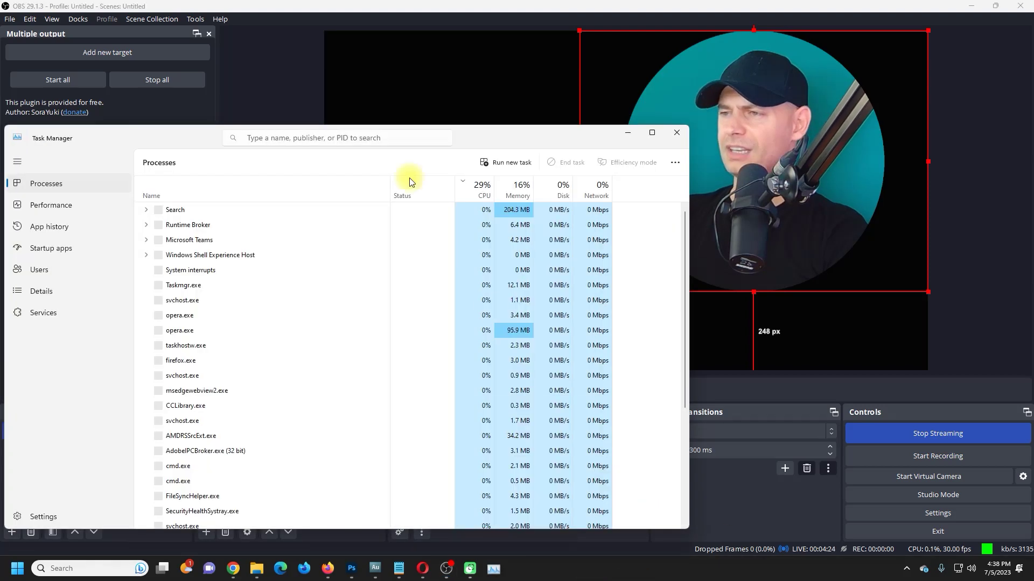
drag(172, 139, 182, 109)
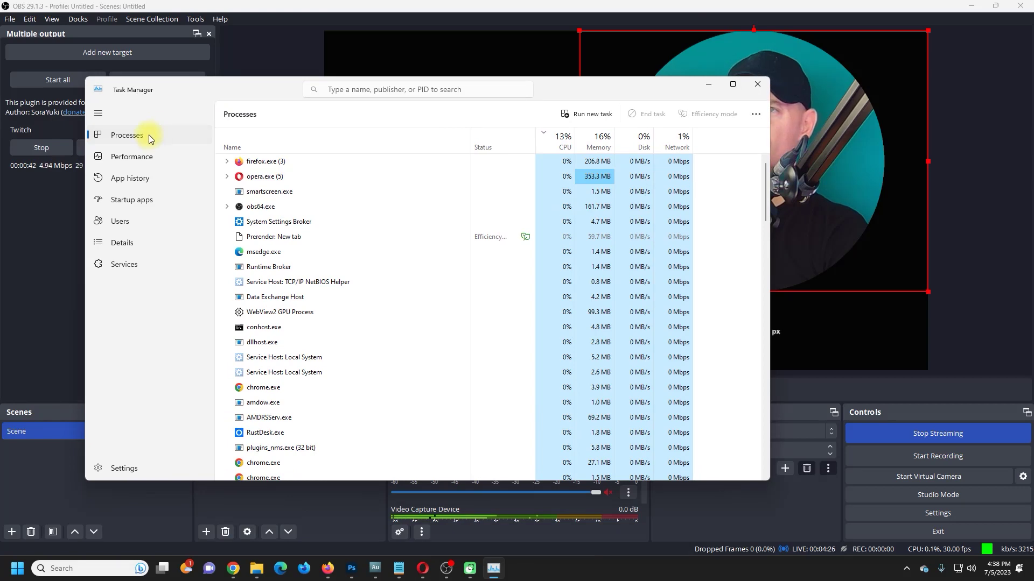
click(151, 157)
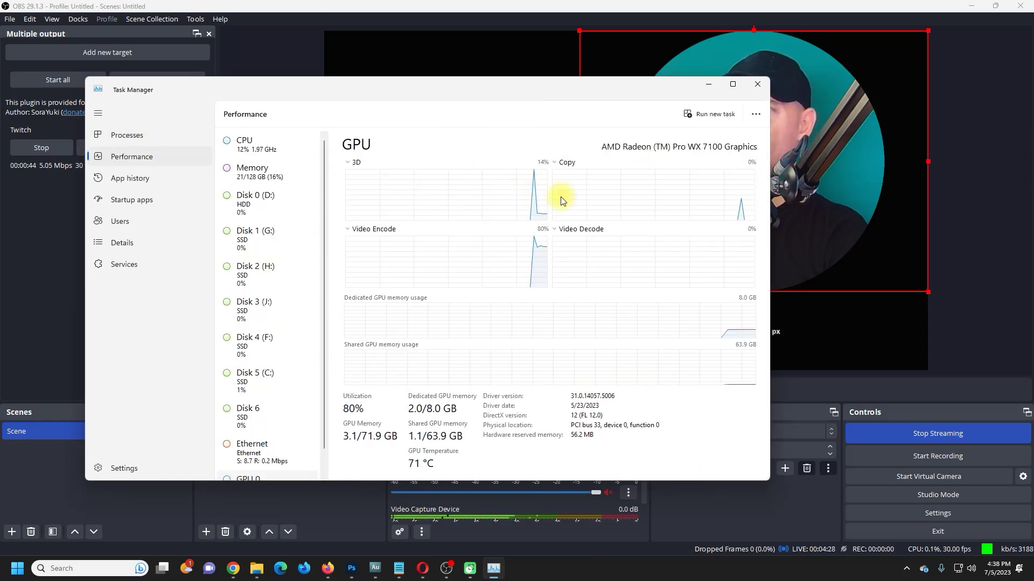
click(732, 84)
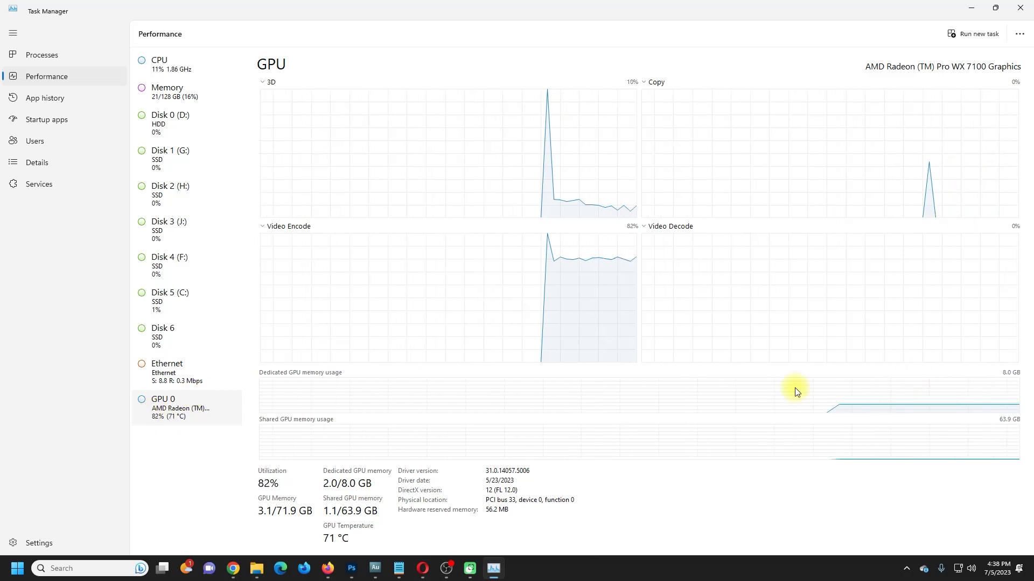
click(173, 63)
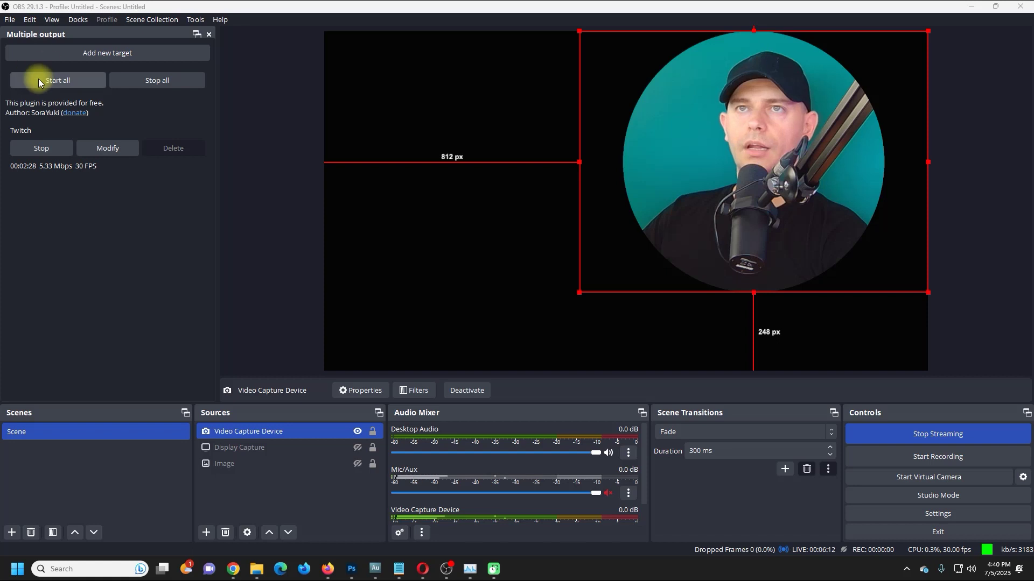
- Add a new output target in OBS and name it Facebook
click(57, 52)
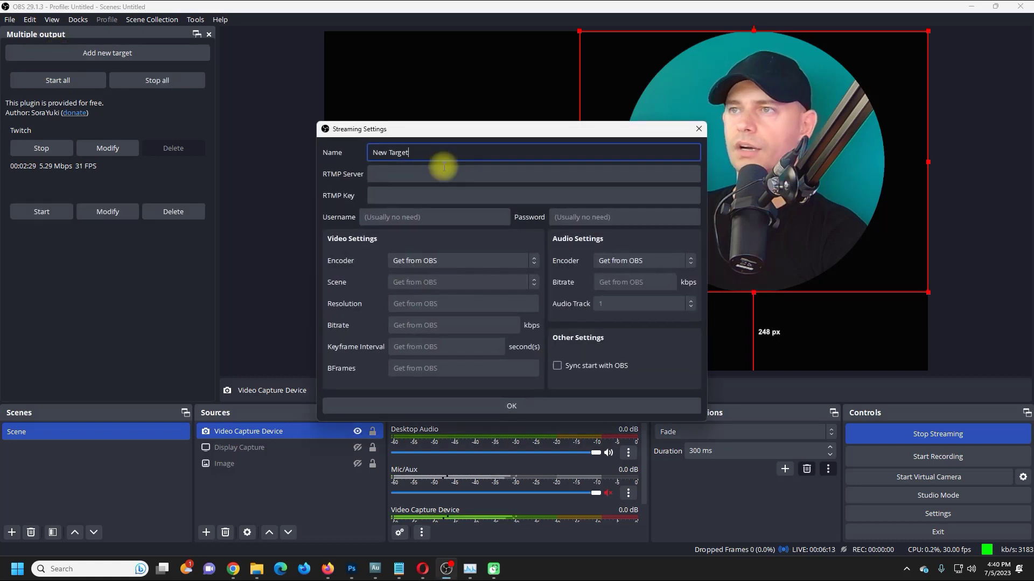
key(BackSpace)
key(BackSpace)
key(BackSpace)
key(BackSpace)
key(BackSpace)
key(BackSpace)
key(BackSpace)
key(BackSpace)
key(BackSpace)
key(BackSpace)
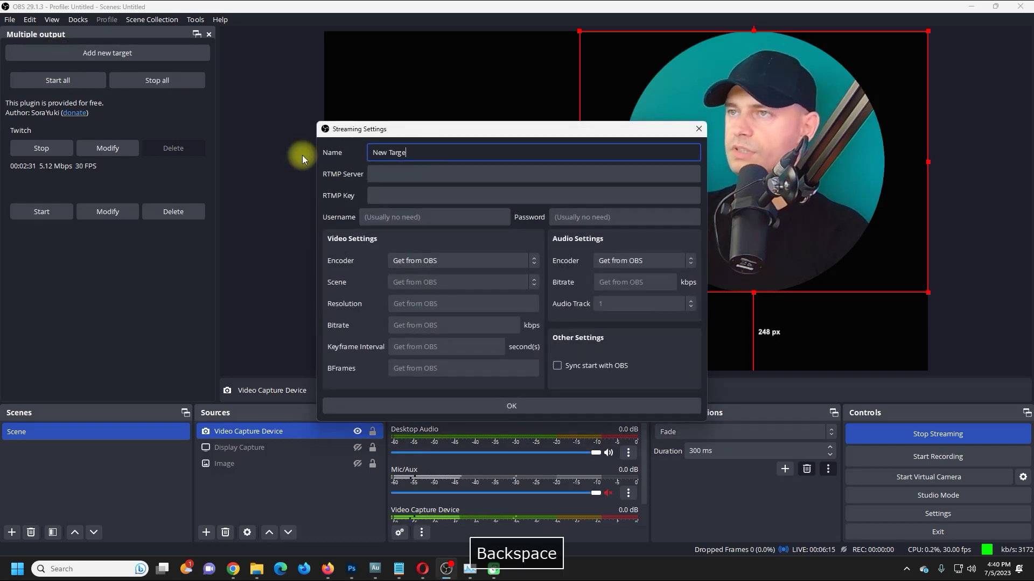
text(Facebook)
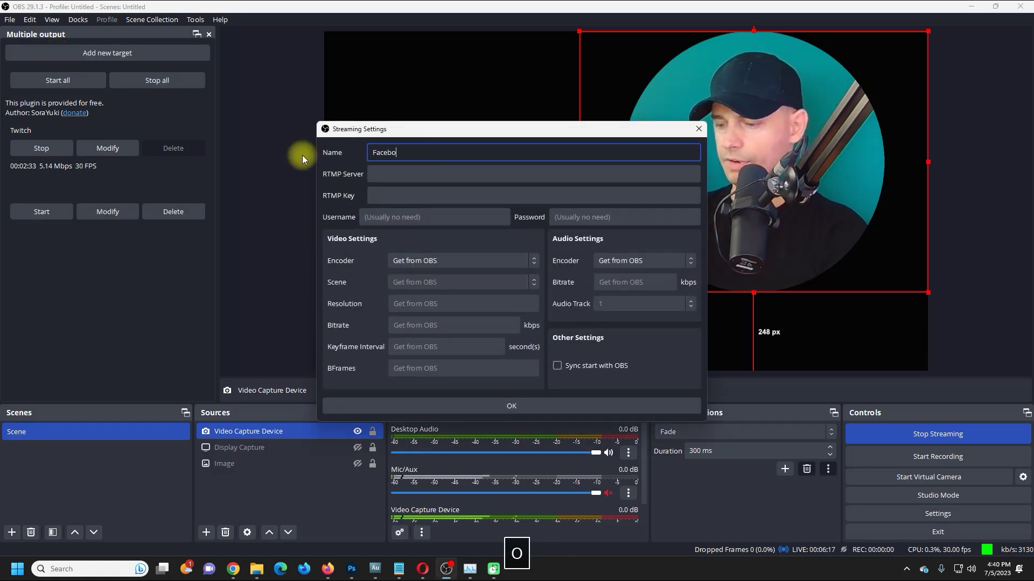
- Switch to the Facebook page in Chrome and set up a live video with a test broadcast enabled before going live
click(403, 175)
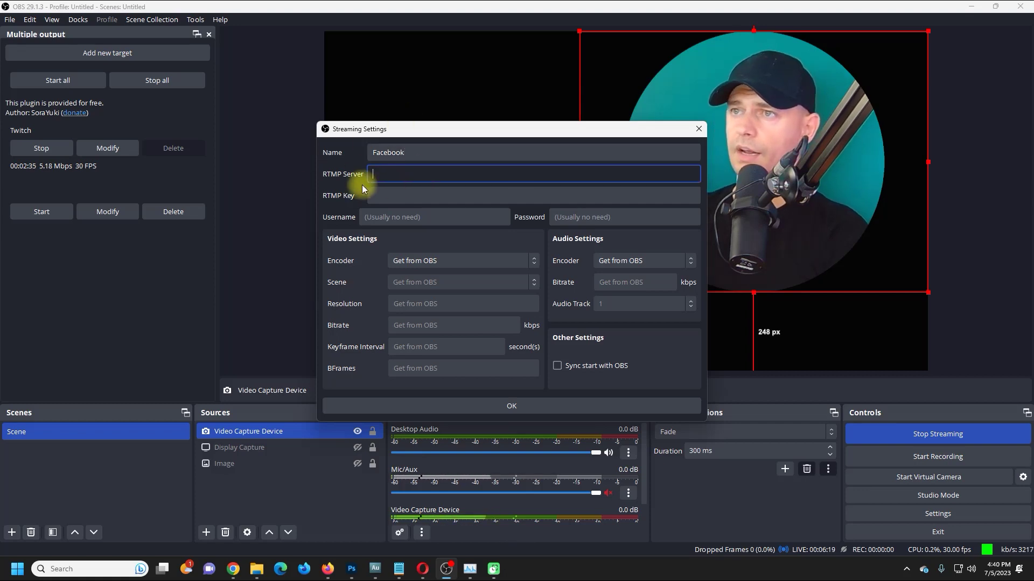
mouse_move(231, 569)
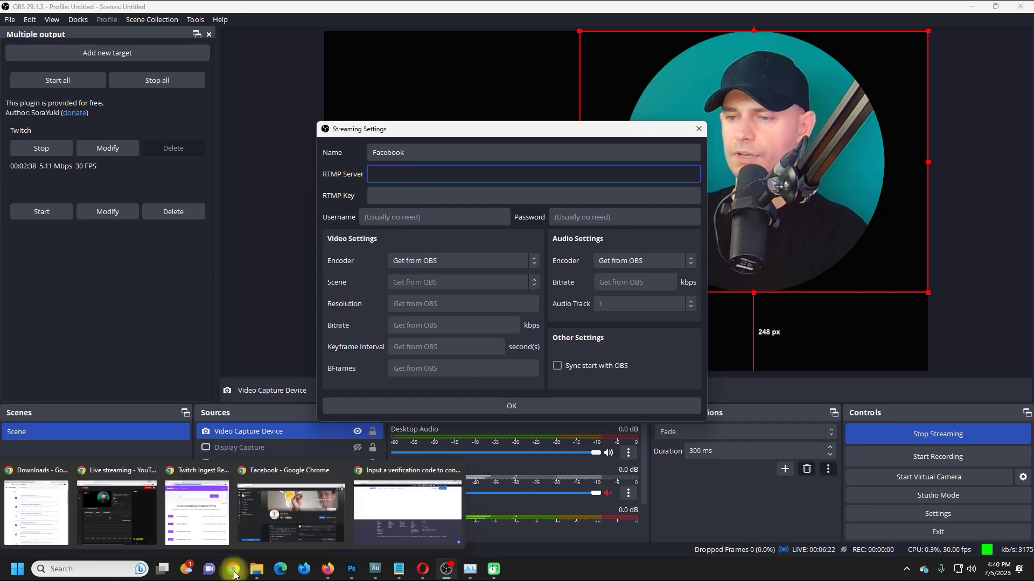
click(292, 518)
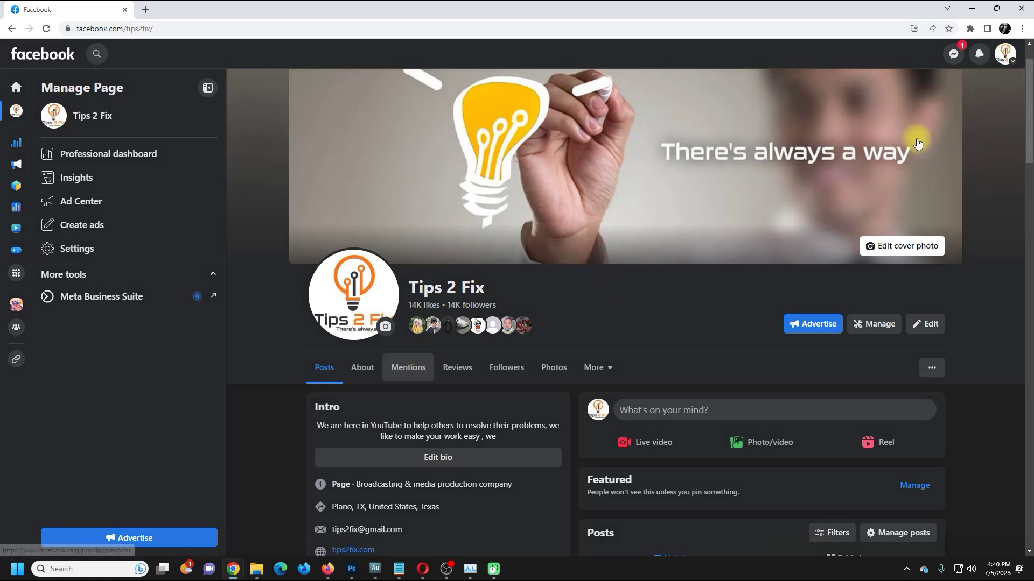
scroll(743, 321, down, 4)
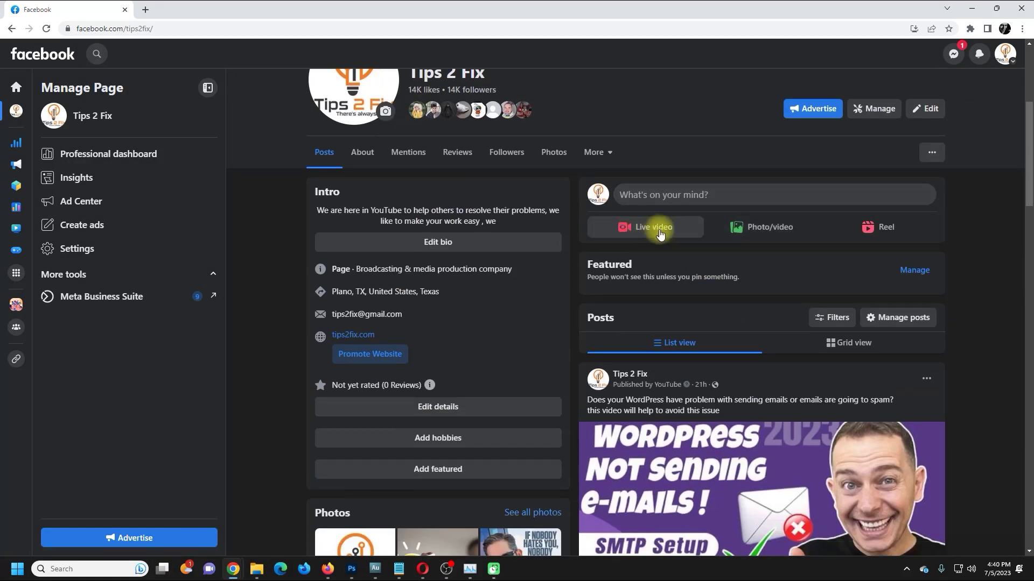
click(659, 230)
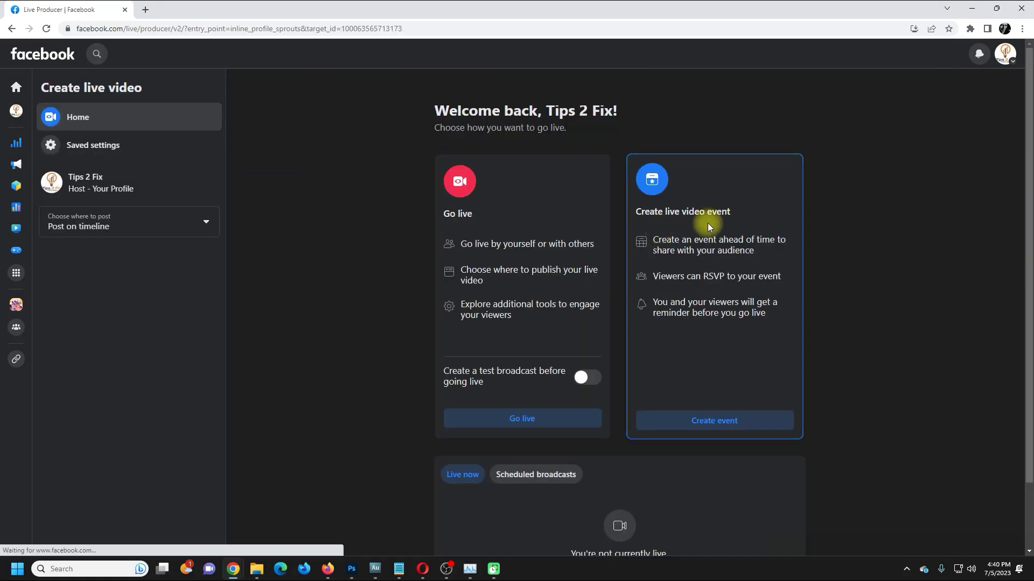
click(590, 388)
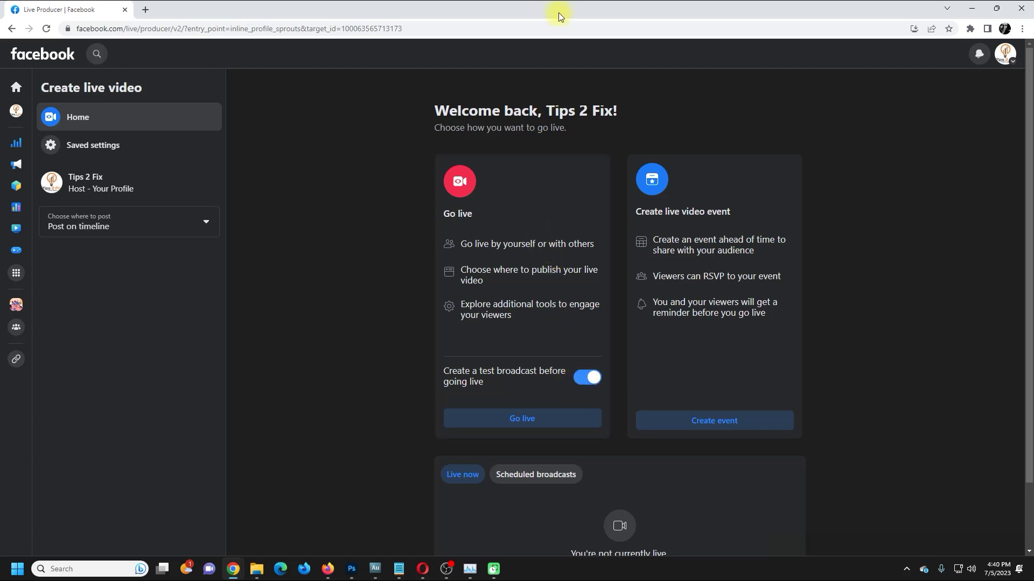
click(526, 420)
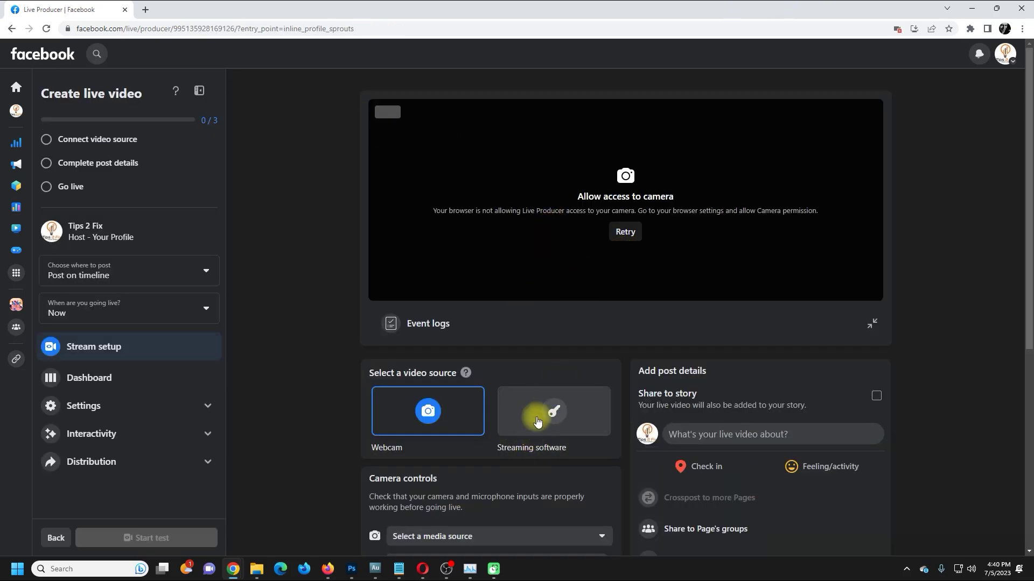
- Choose Streaming software as the video source, expand the Advanced Settings, and copy the server URL
scroll(563, 216, down, 3)
click(536, 249)
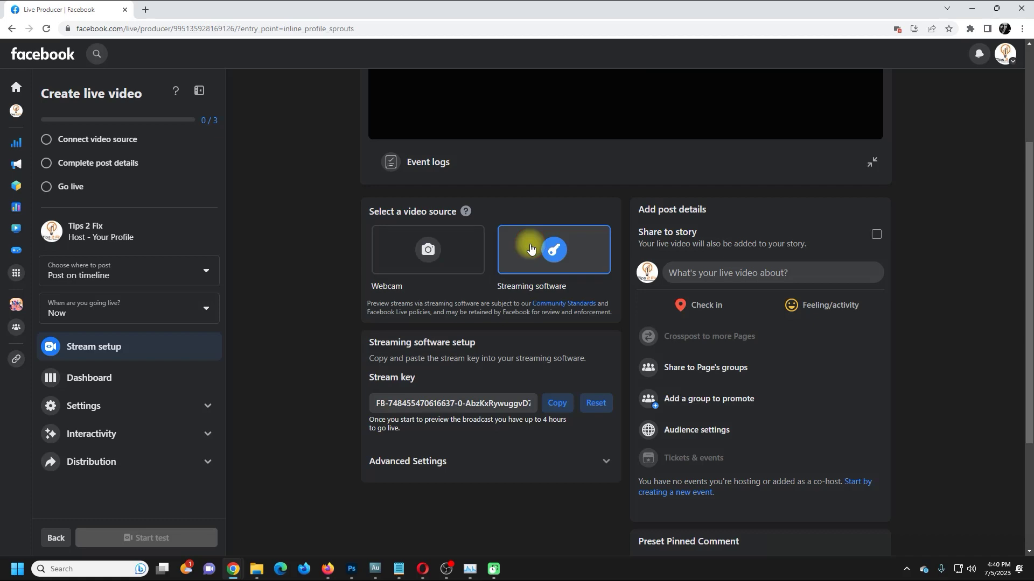
scroll(492, 318, down, 3)
click(415, 299)
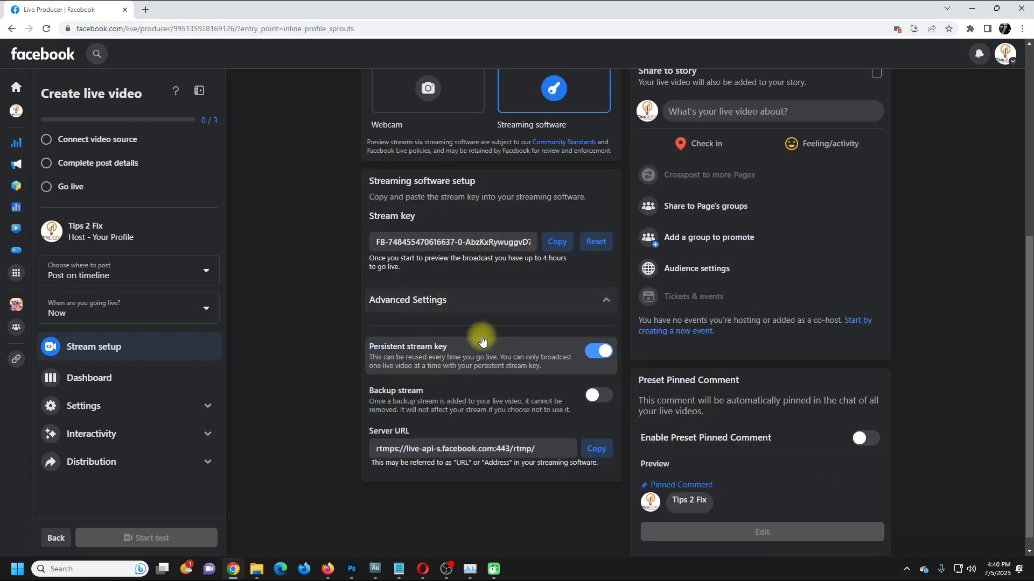
drag(554, 450, 379, 440)
click(601, 450)
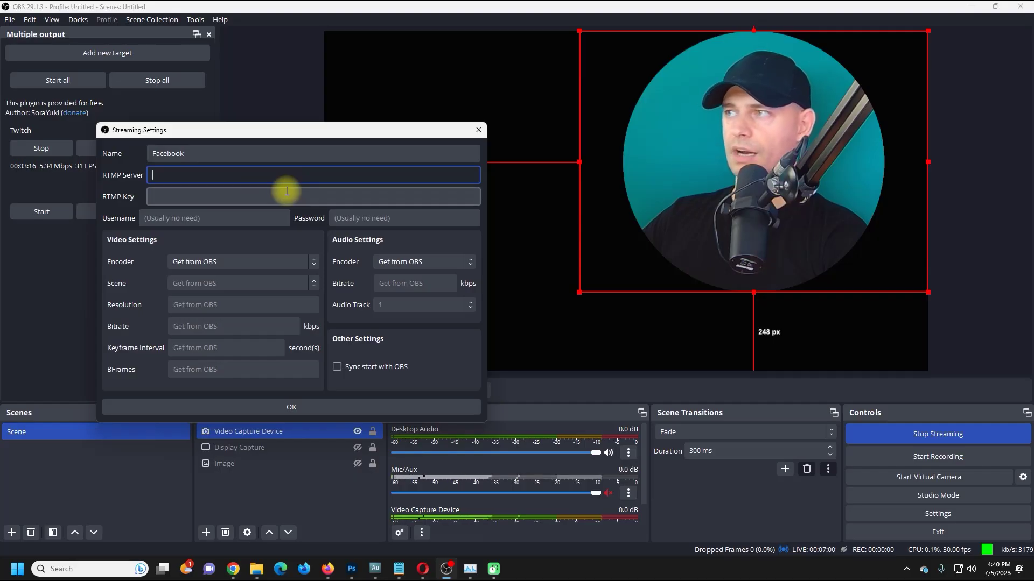
- Return to OBS and paste rtmps://live-api-s.facebook.com:443/rtmp/ as the Facebook target's RTMP server
click(198, 171)
key(ctrl+v)
click(205, 198)
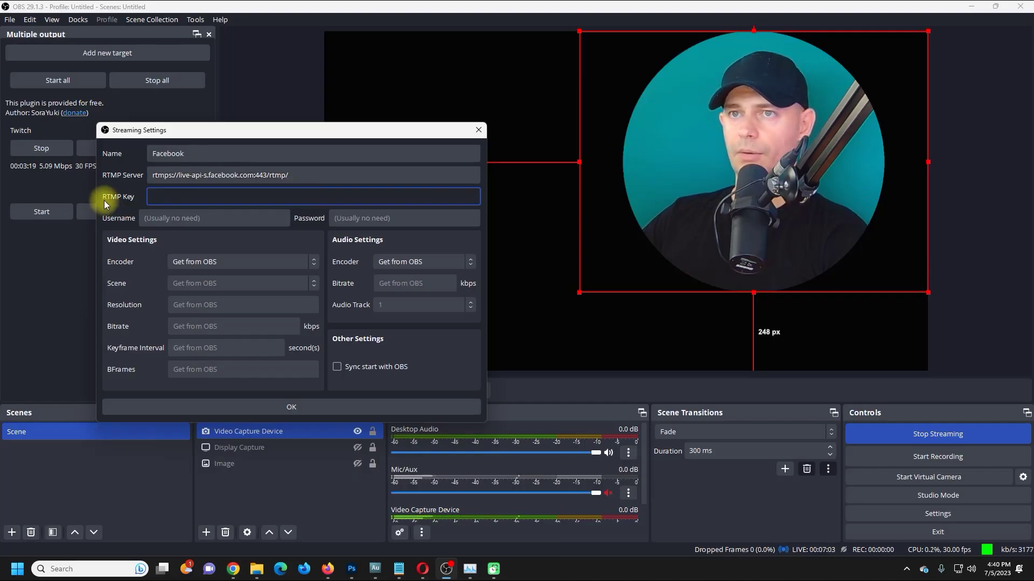
- Switch to Facebook Live Producer in Chrome, reset the stream key, and copy the new key
key(alt+Tab)
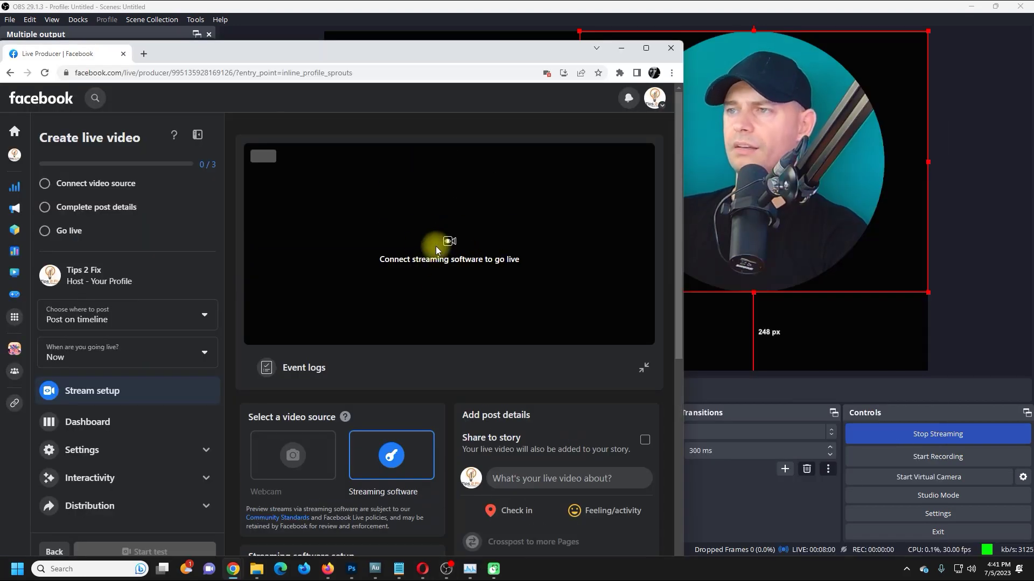
scroll(388, 495, down, 4)
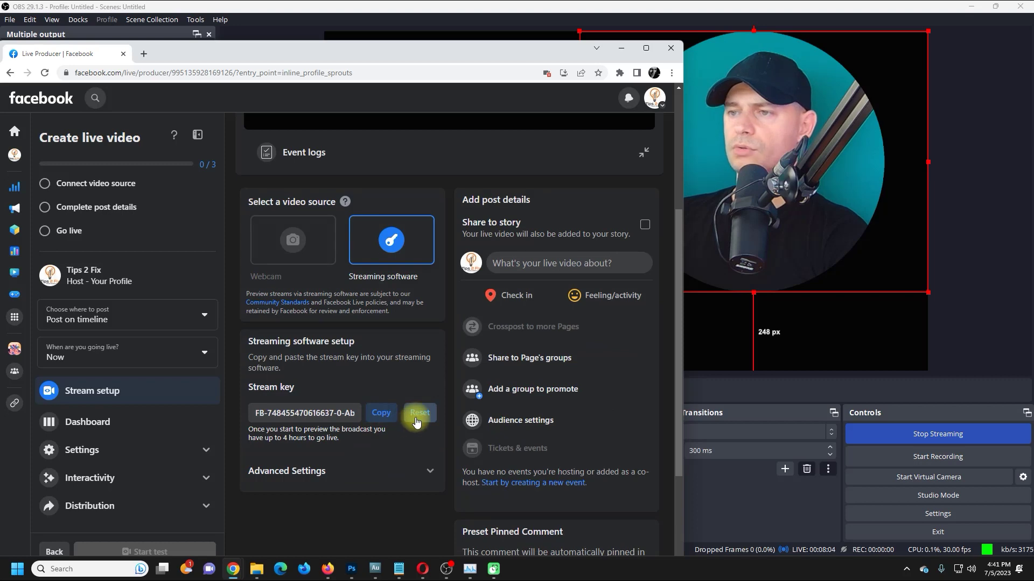
click(380, 417)
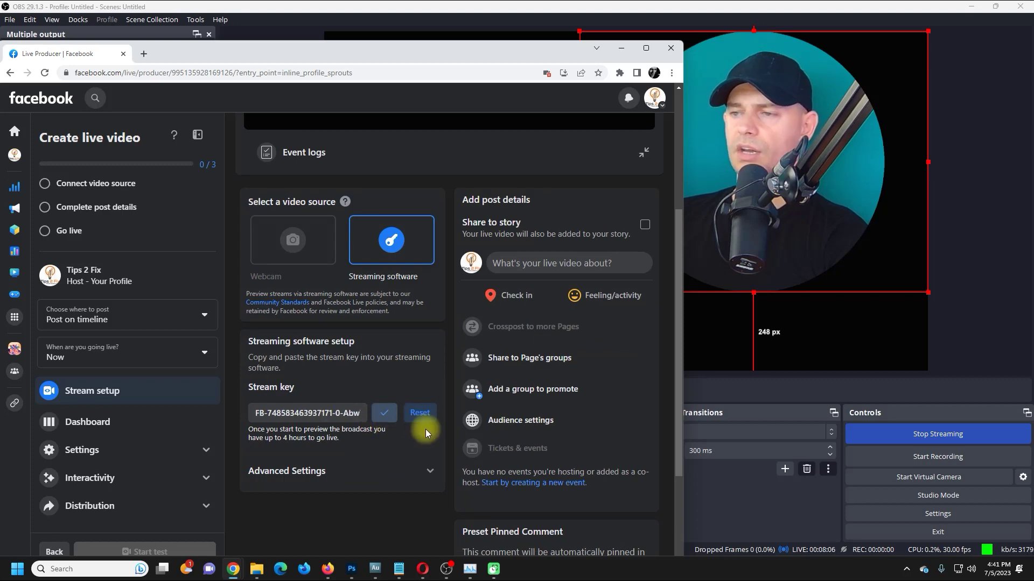
click(618, 48)
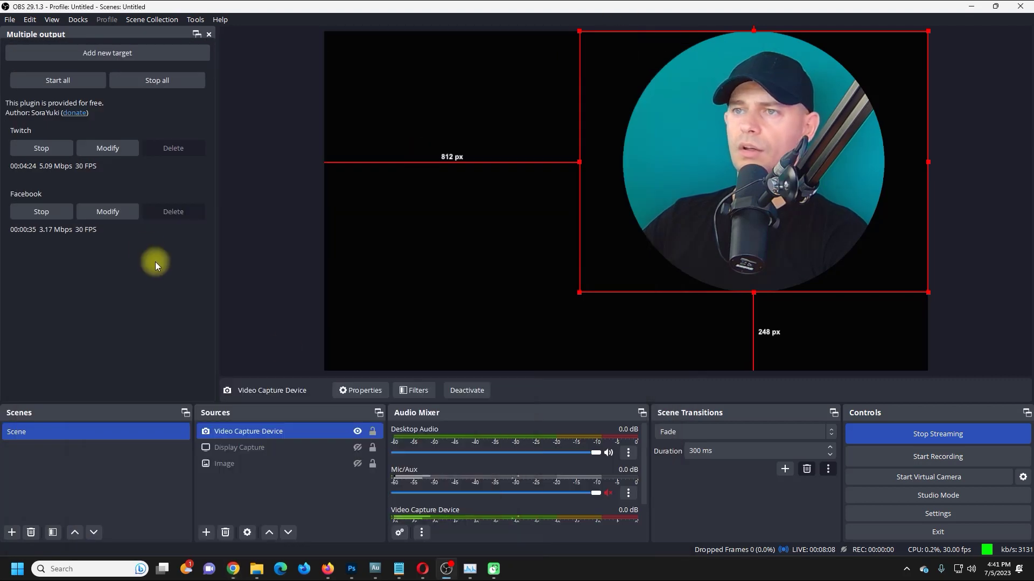
- Replace the Facebook target's RTMP key in OBS with the copied stream key, save the settings, and restart its stream
click(108, 212)
drag(514, 196, 349, 206)
key(ctrl+v)
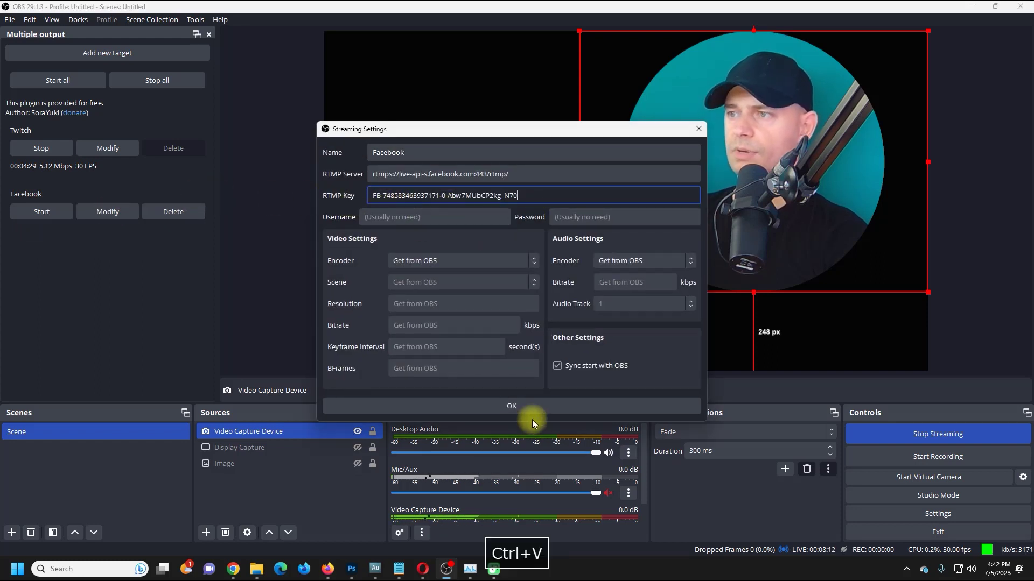
click(508, 406)
click(43, 211)
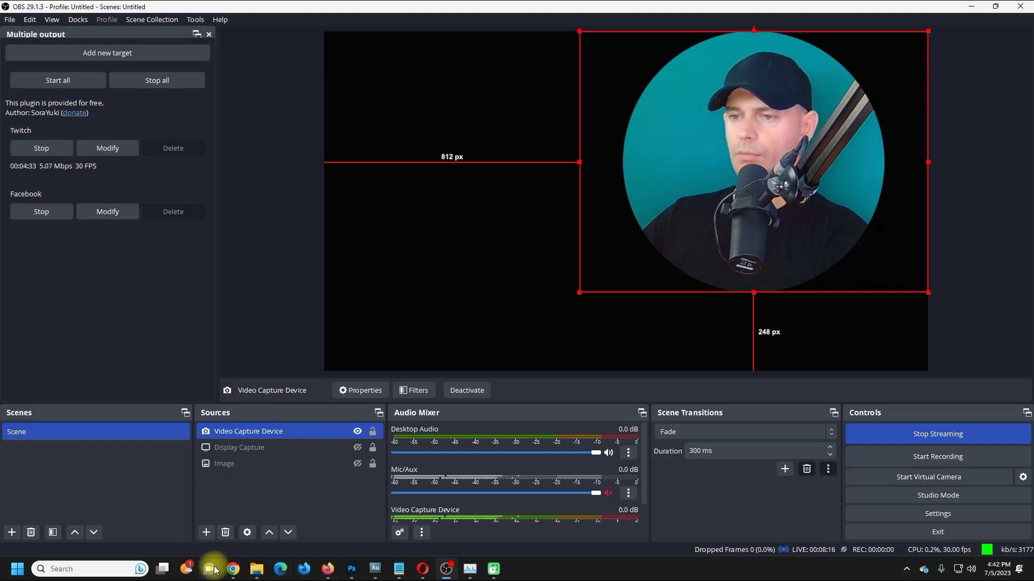
- Switch to Chrome and check the stream preview in Facebook Live Producer
click(233, 569)
scroll(409, 269, up, 4)
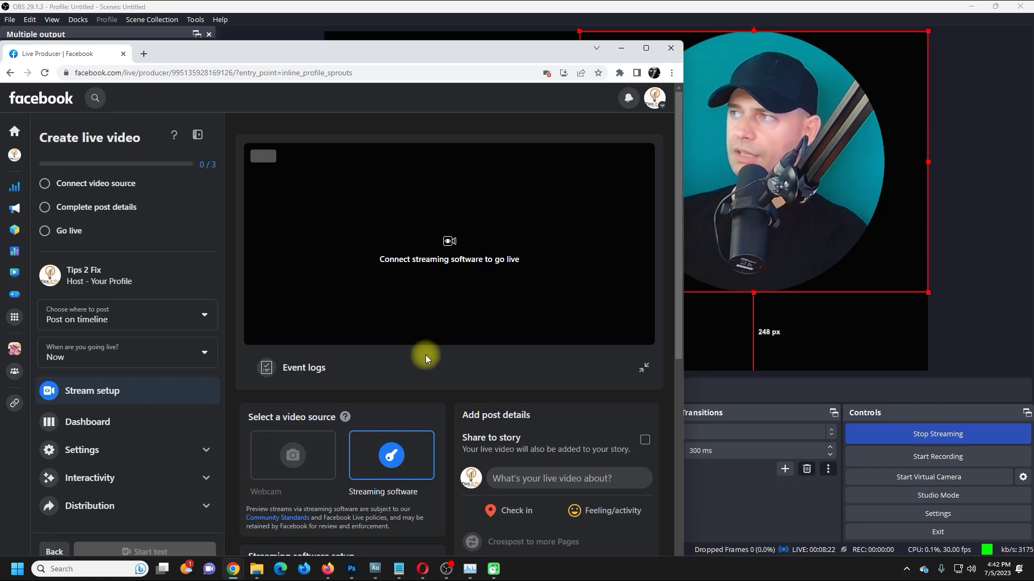
scroll(463, 323, down, 2)
scroll(409, 291, up, 2)
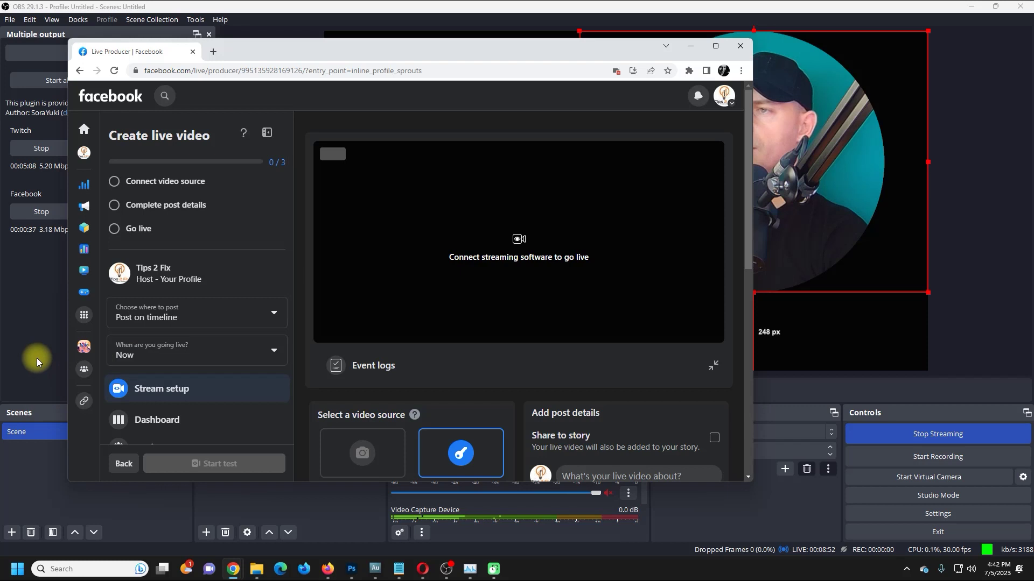
- Stop the Facebook stream in OBS and set its video encoder to AMD HW H.264 (AVC) [h264_fallback_amf] and bitrate to 3000 kbps
click(35, 356)
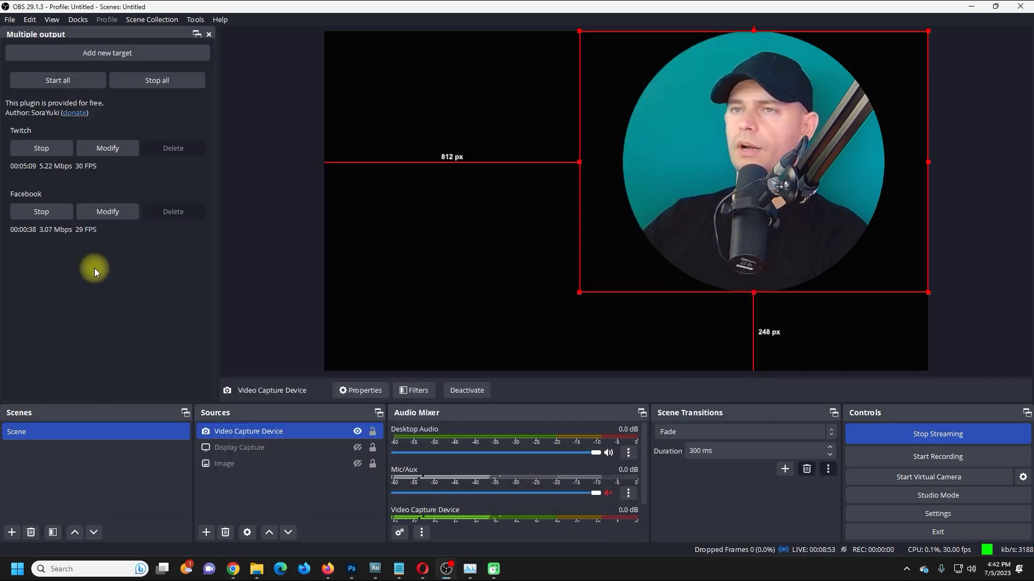
click(39, 212)
click(108, 211)
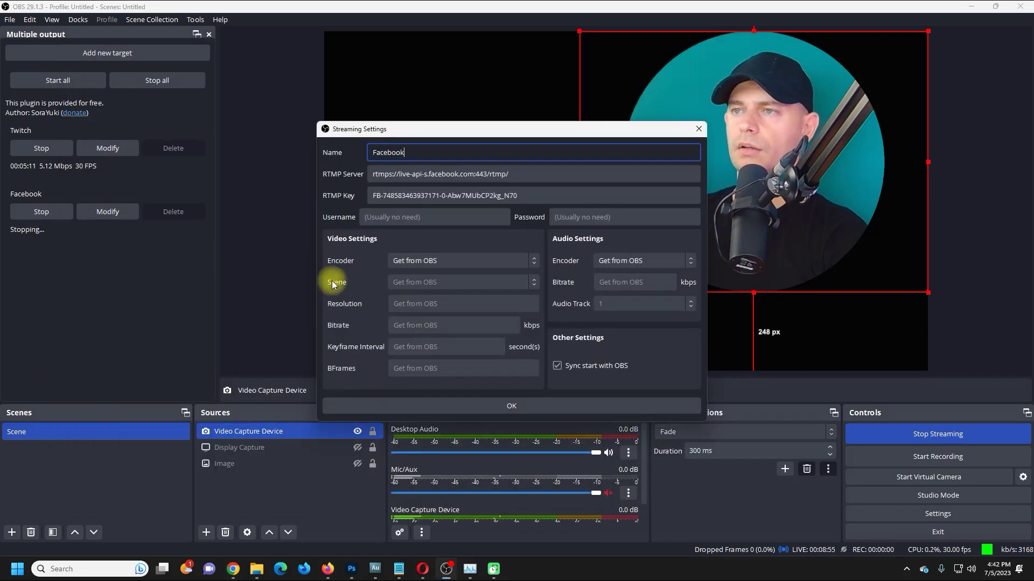
click(463, 260)
click(444, 297)
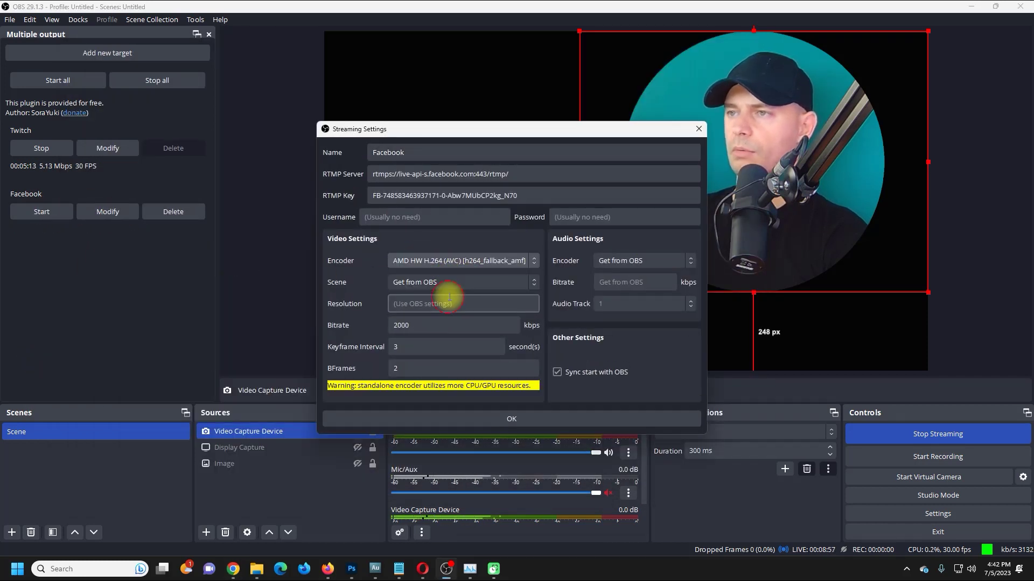
click(394, 324)
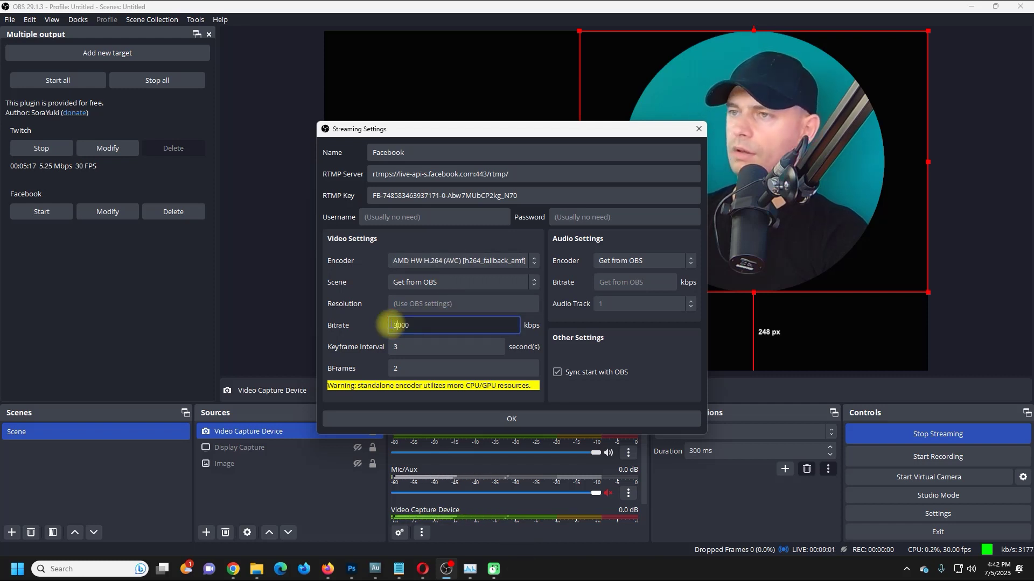
- Set the Facebook target's video bitrate to 3500 kbps, save the settings, and start its stream
key(BackSpace)
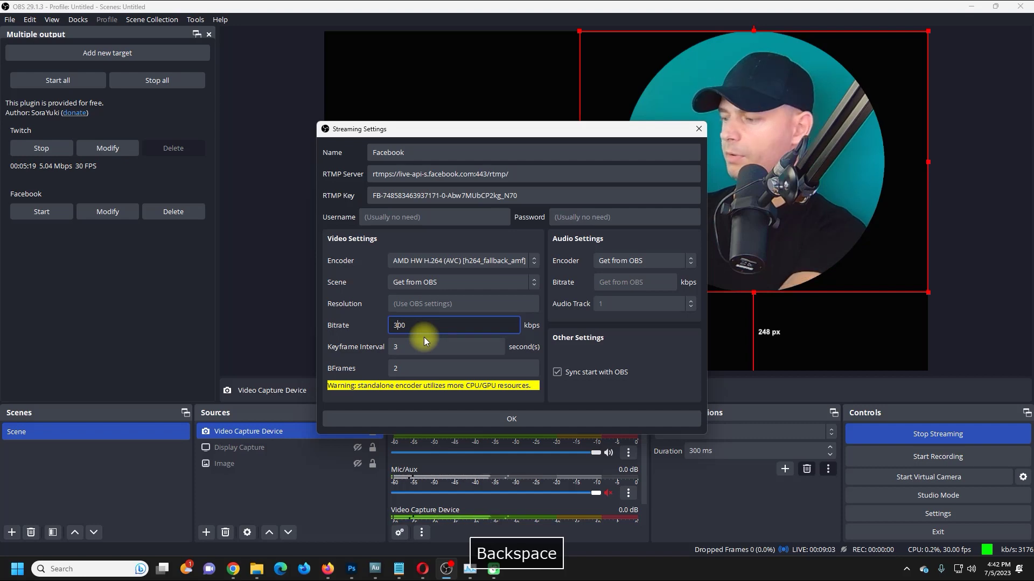
text(5)
click(502, 419)
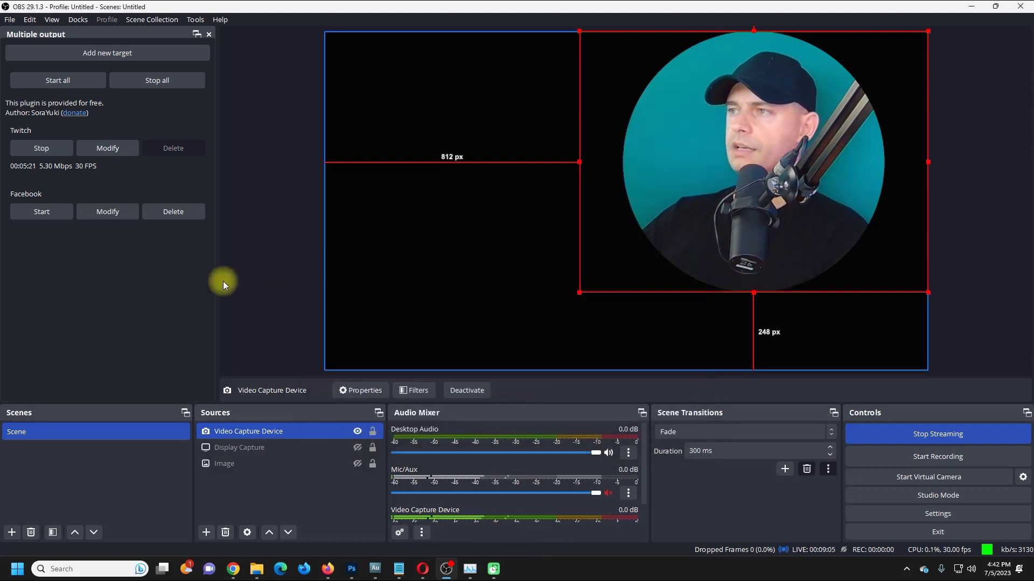
click(36, 212)
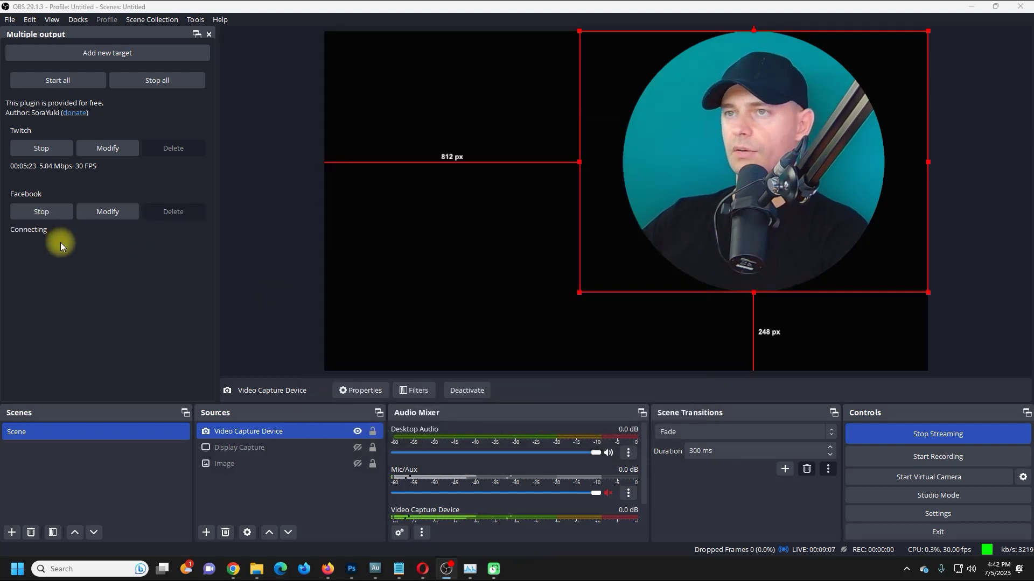
- Switch to Facebook Live Producer in Chrome and check that the restarted stream's video arrives in the preview
key(alt+Tab)
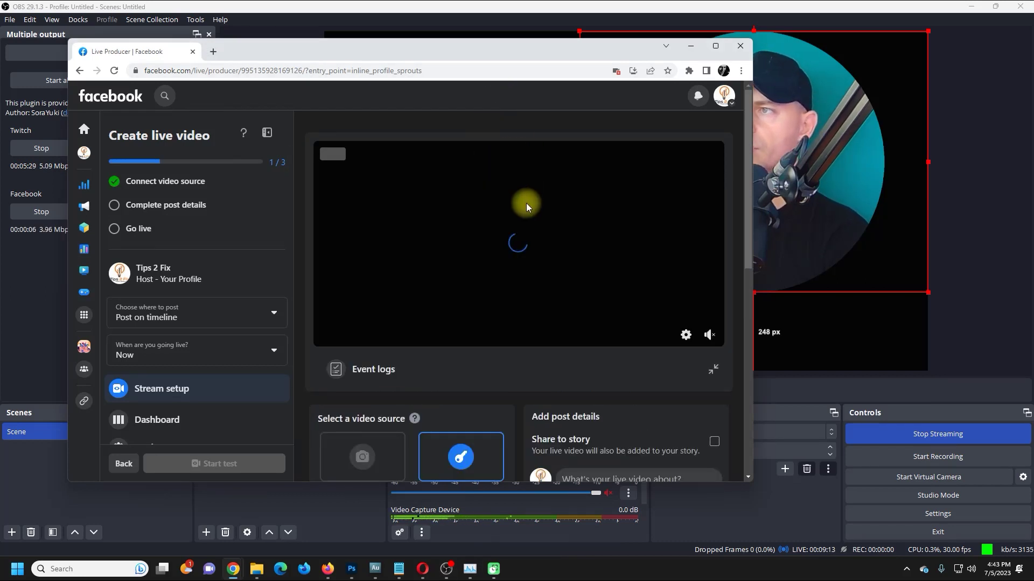
drag(752, 167, 721, 172)
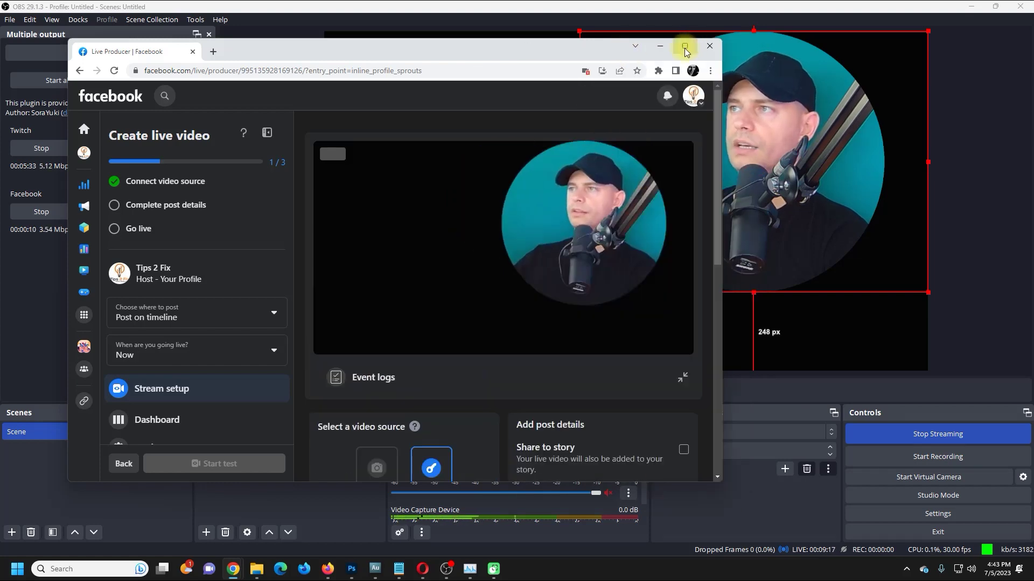
drag(682, 42, 649, 31)
scroll(500, 269, down, 10)
scroll(501, 312, up, 7)
click(626, 35)
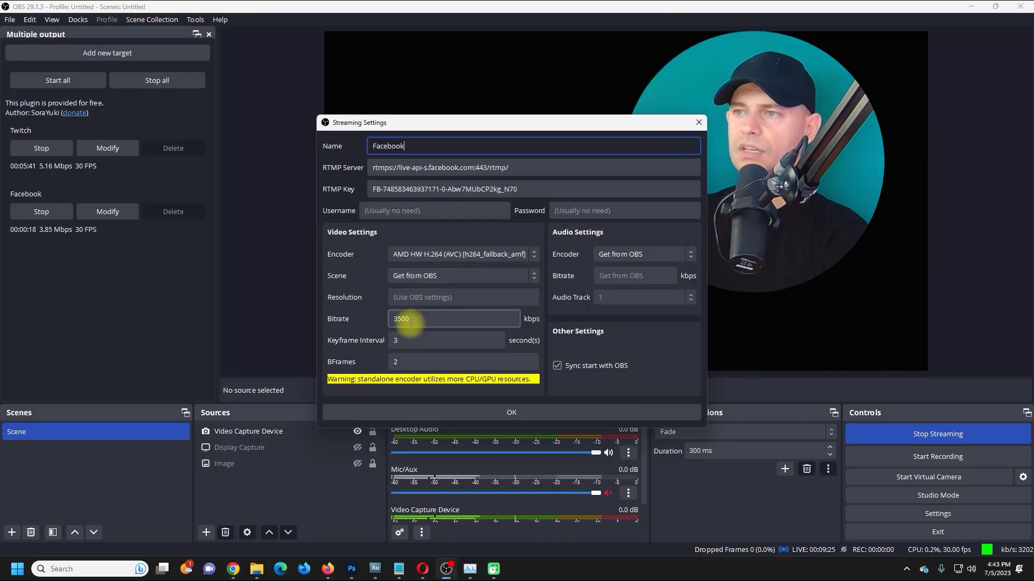
- In OBS, review the Facebook target's bitrate and the main Stream service and server settings, leaving both dialogs without changes
double_click(411, 319)
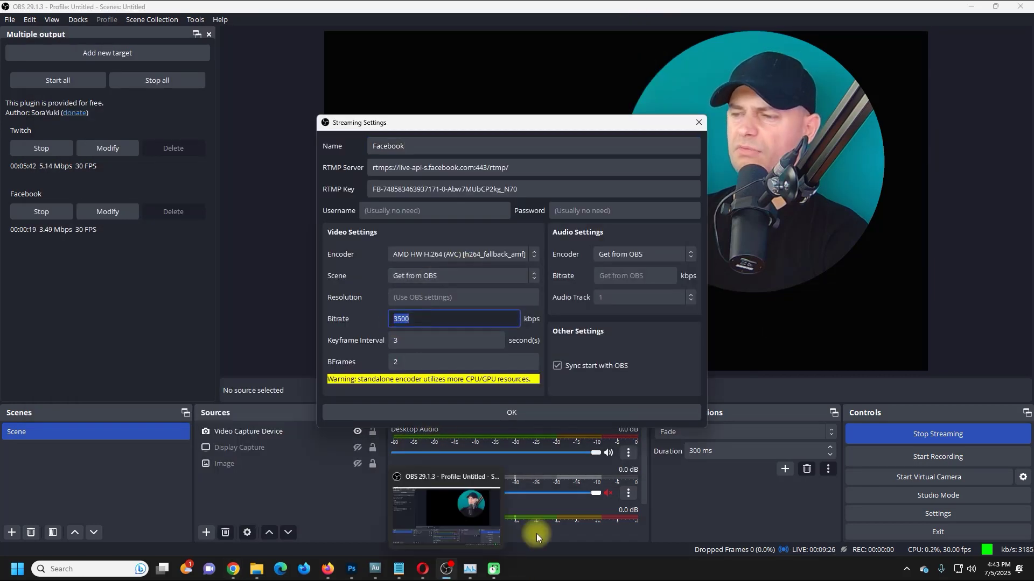
click(535, 412)
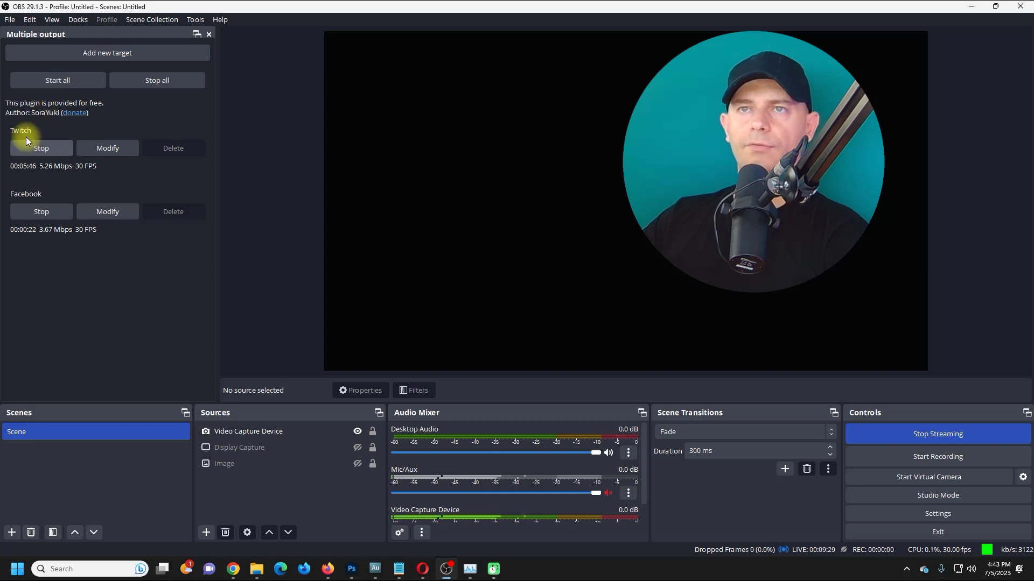
click(937, 513)
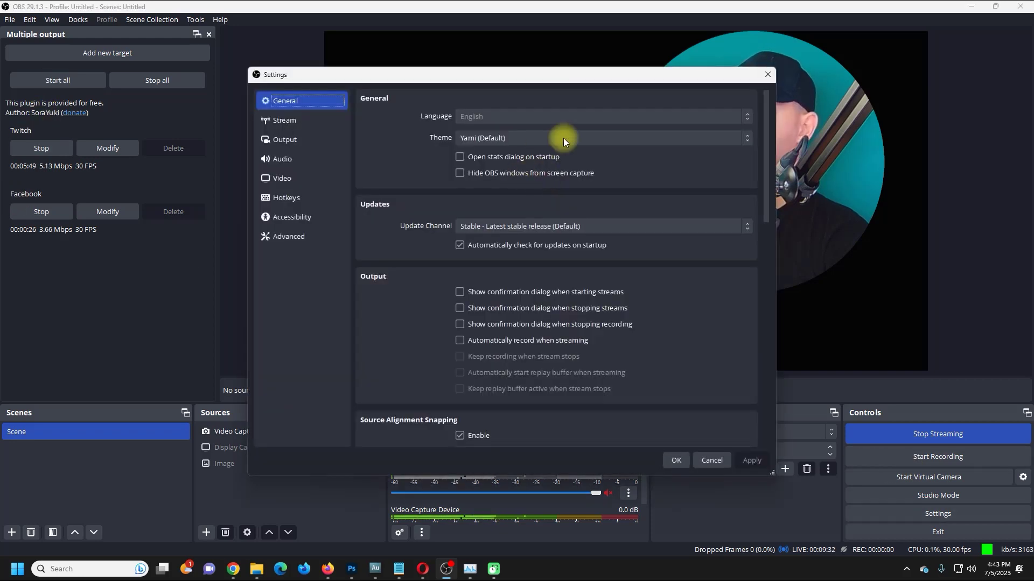
click(283, 120)
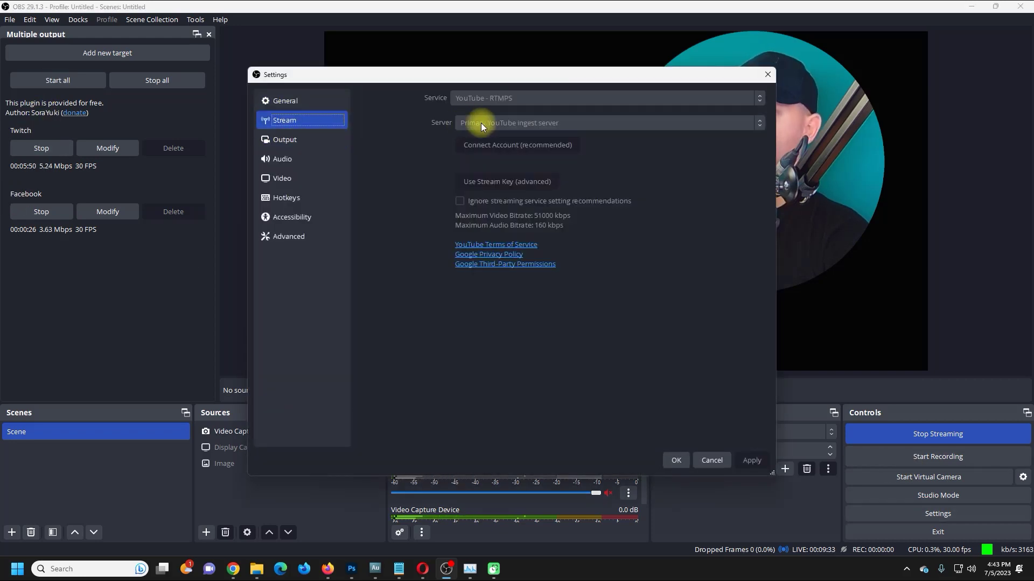
click(712, 460)
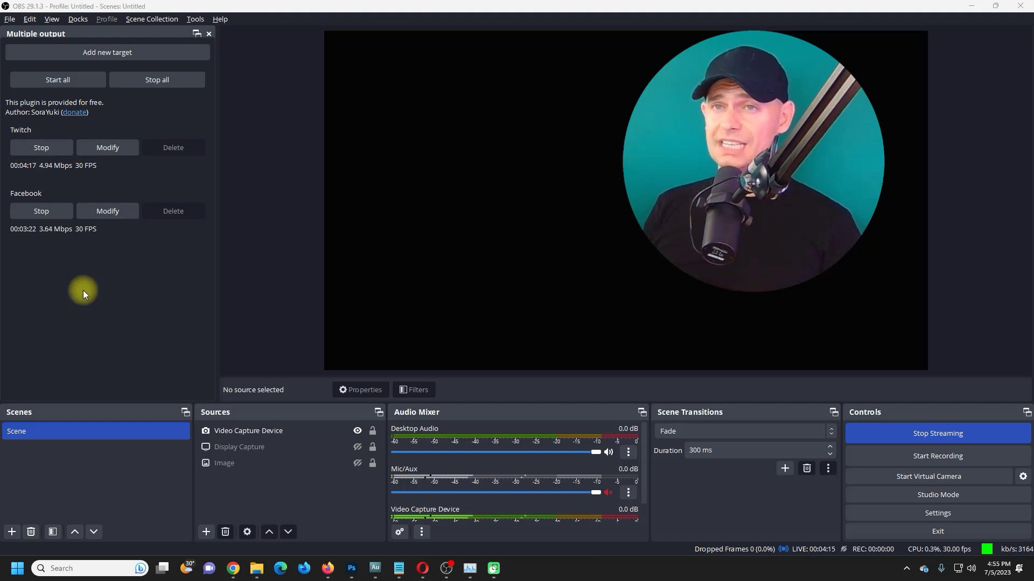
- Stop the main stream together with the synced Twitch and Facebook outputs
click(900, 435)
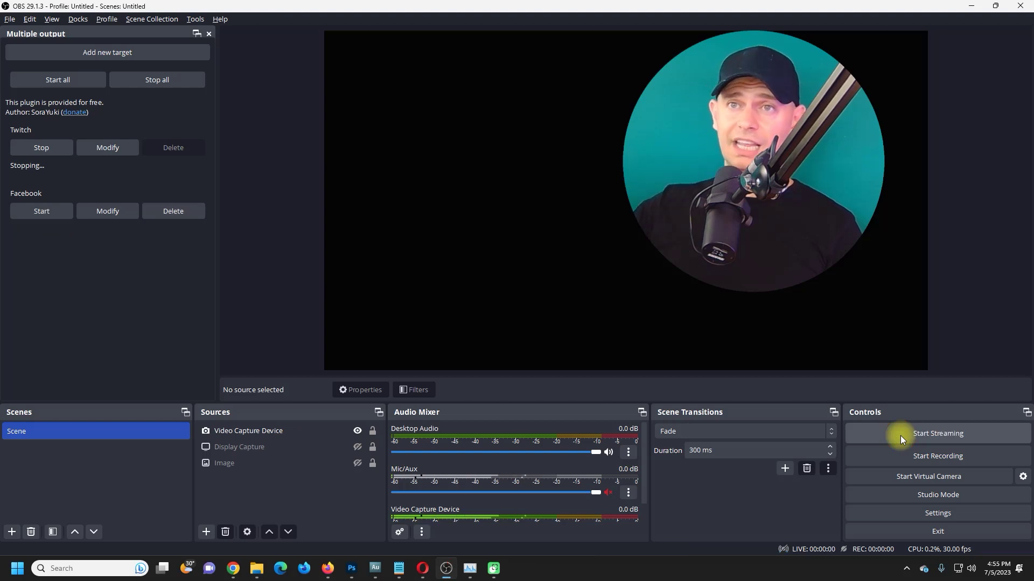